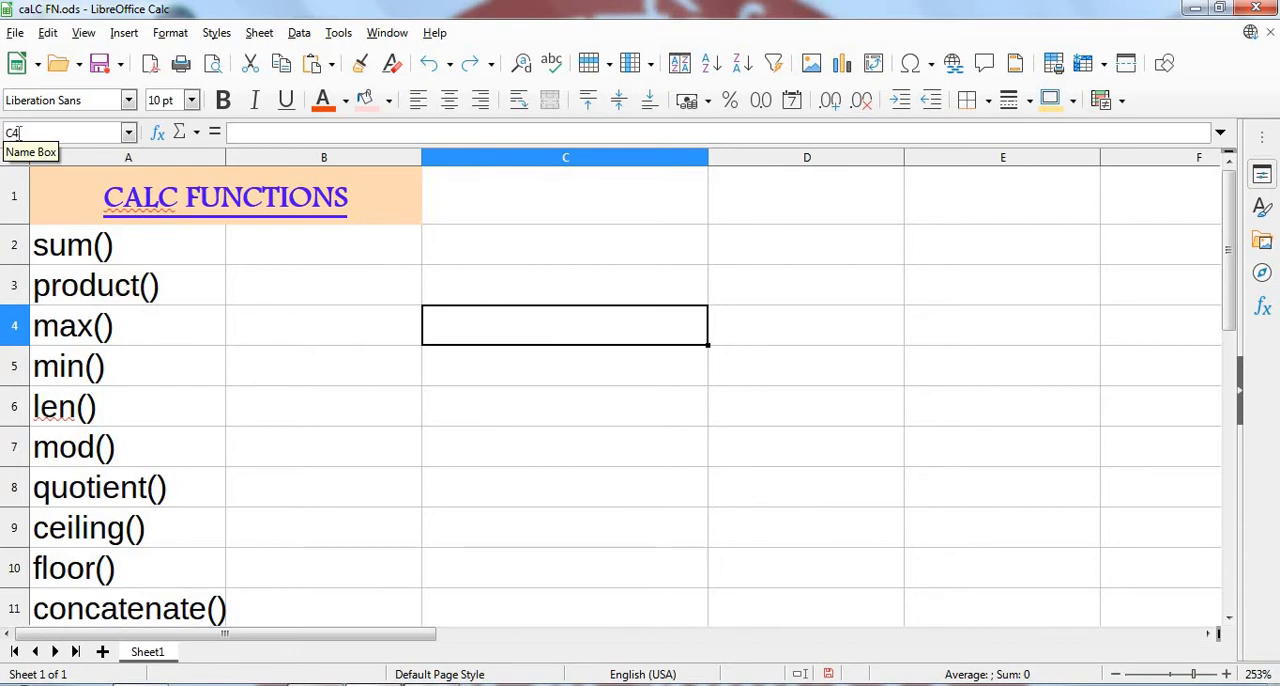
pyautogui.click(581, 242)
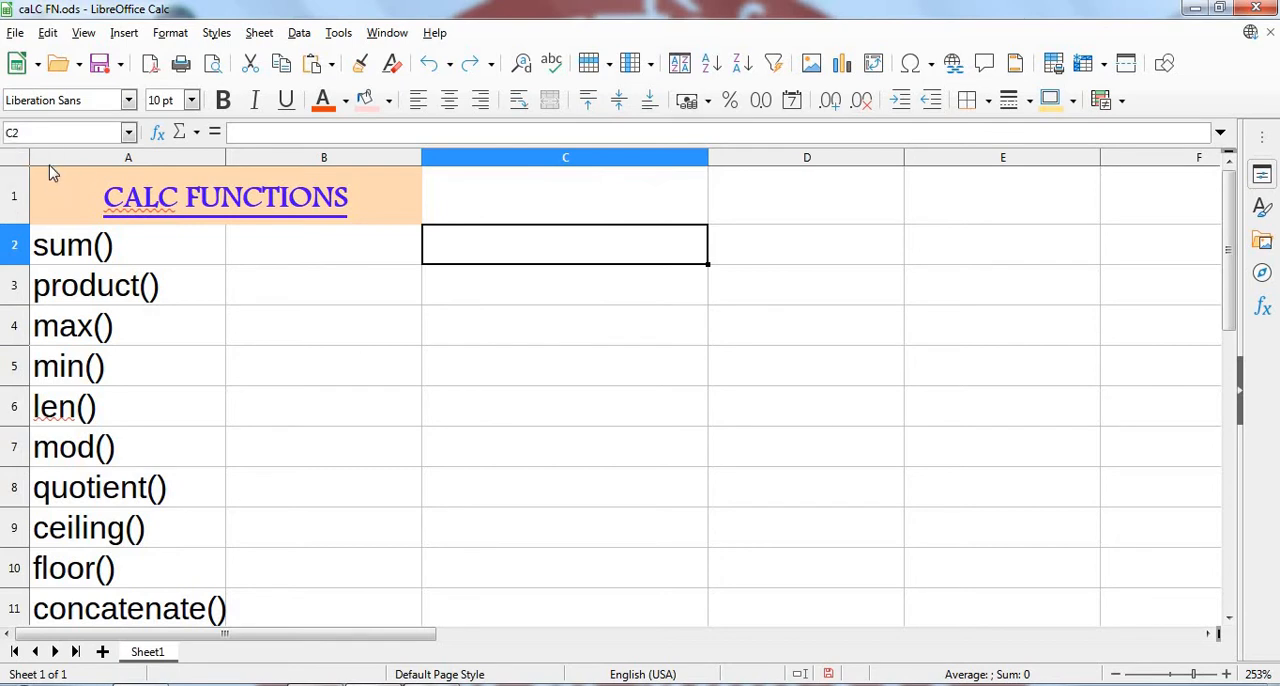
pyautogui.click(269, 336)
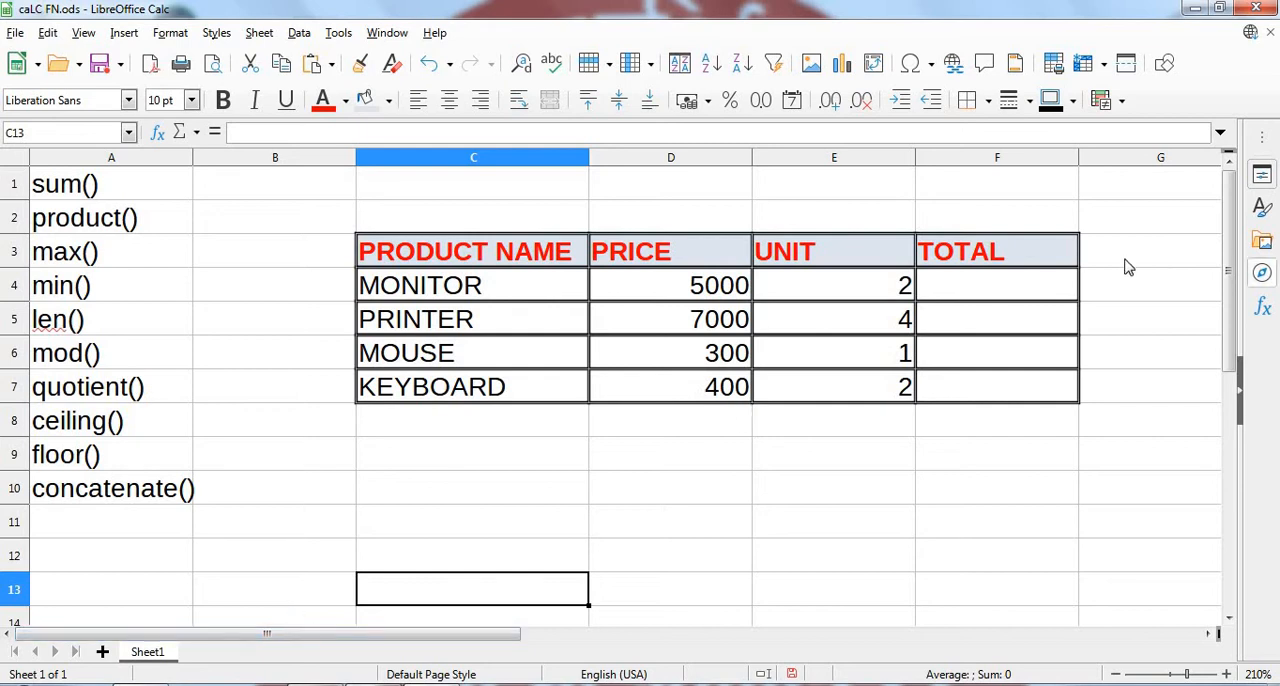
pyautogui.click(1051, 287)
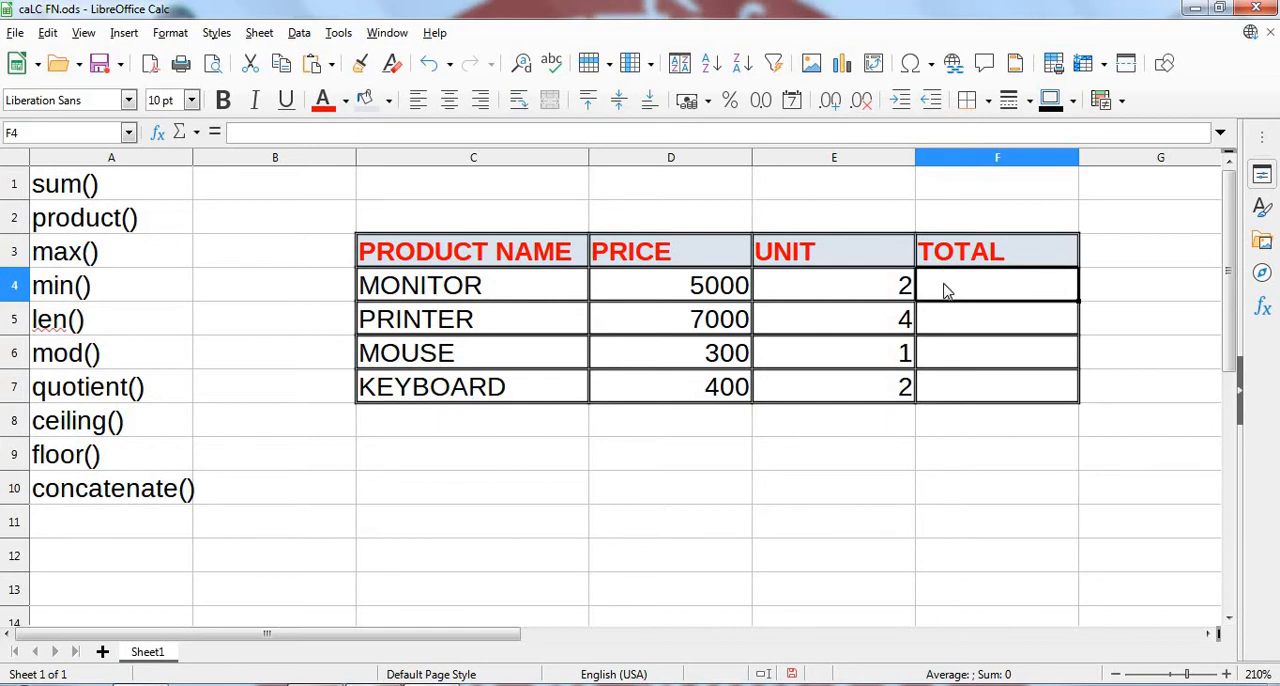
pyautogui.write('=')
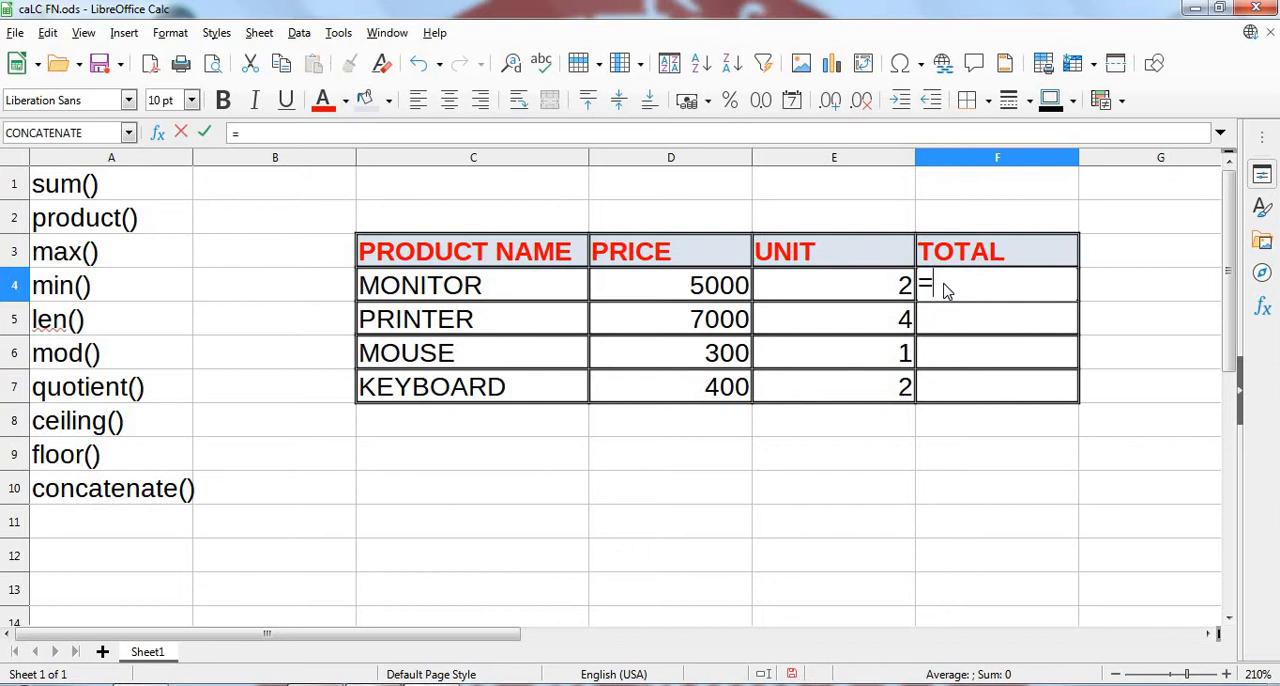
pyautogui.write('PRO')
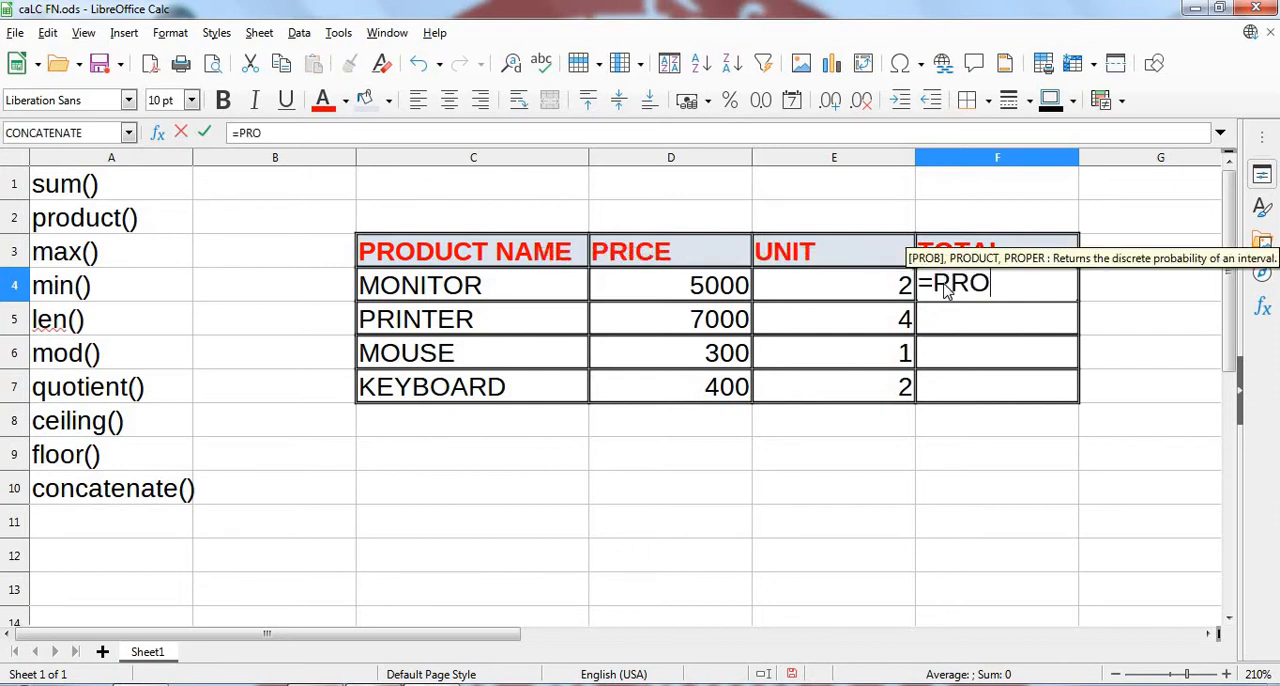
pyautogui.write('DUCT')
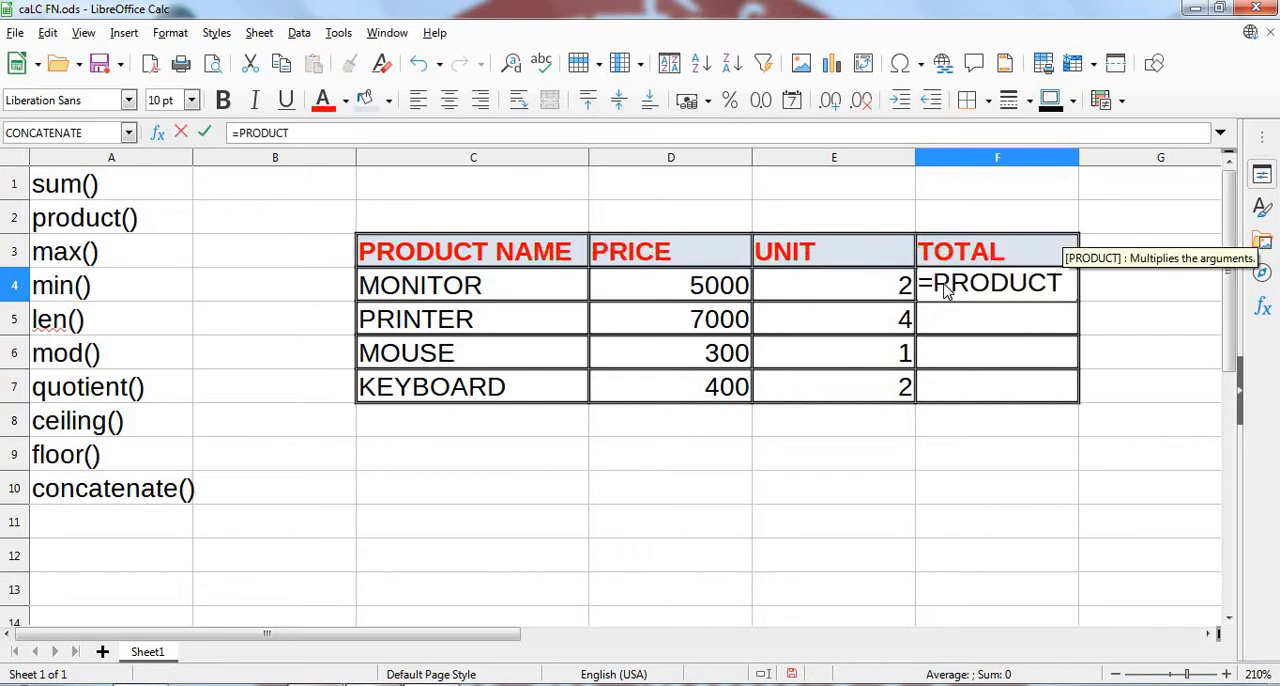
pyautogui.press('BackSpace')
pyautogui.press('BackSpace')
pyautogui.press('BackSpace')
pyautogui.press('BackSpace')
pyautogui.press('BackSpace')
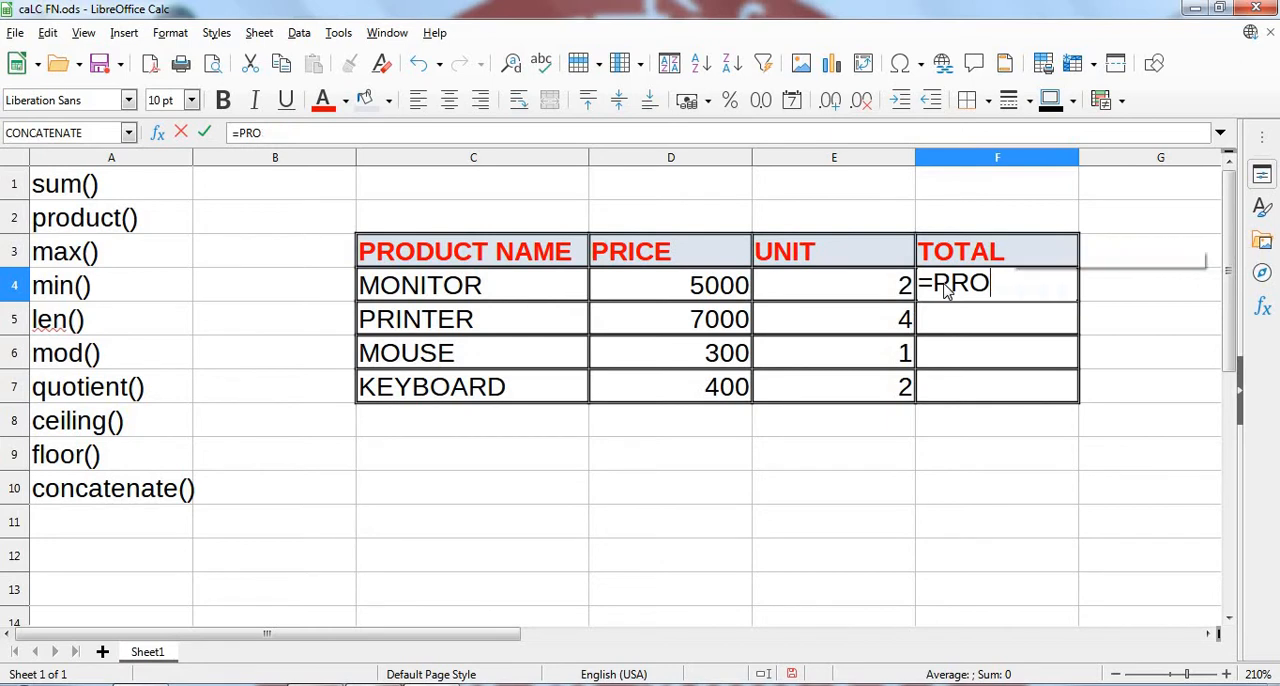
pyautogui.press('BackSpace')
pyautogui.press('BackSpace')
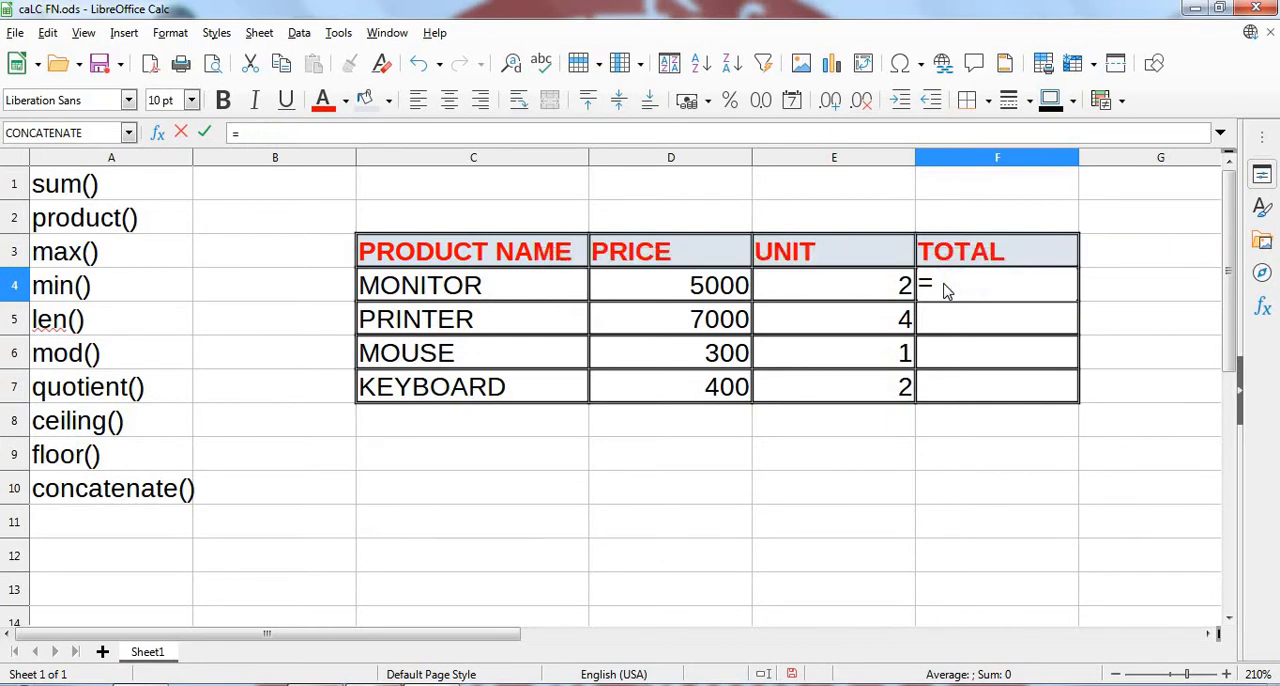
pyautogui.write('P')
pyautogui.press('BackSpace')
# - Calculate the monitor's total in F4 from literal numbers with the formula =product(5000,2)
pyautogui.write('pro')
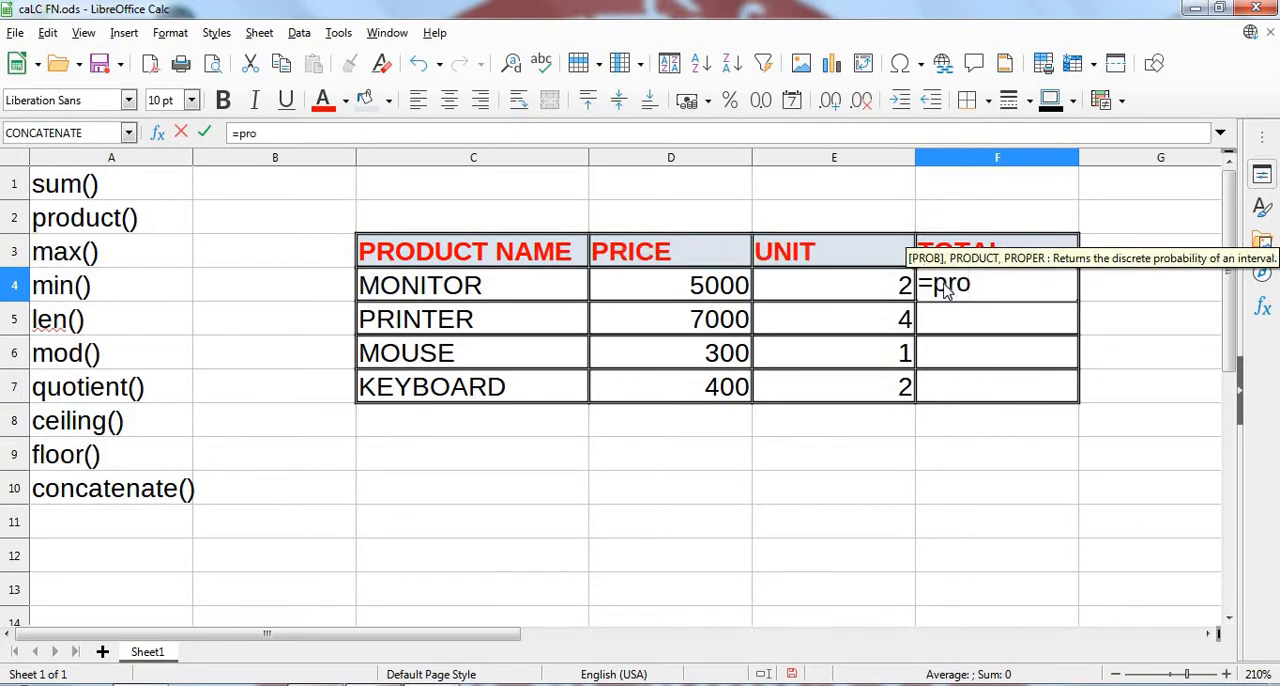
pyautogui.write('duct(')
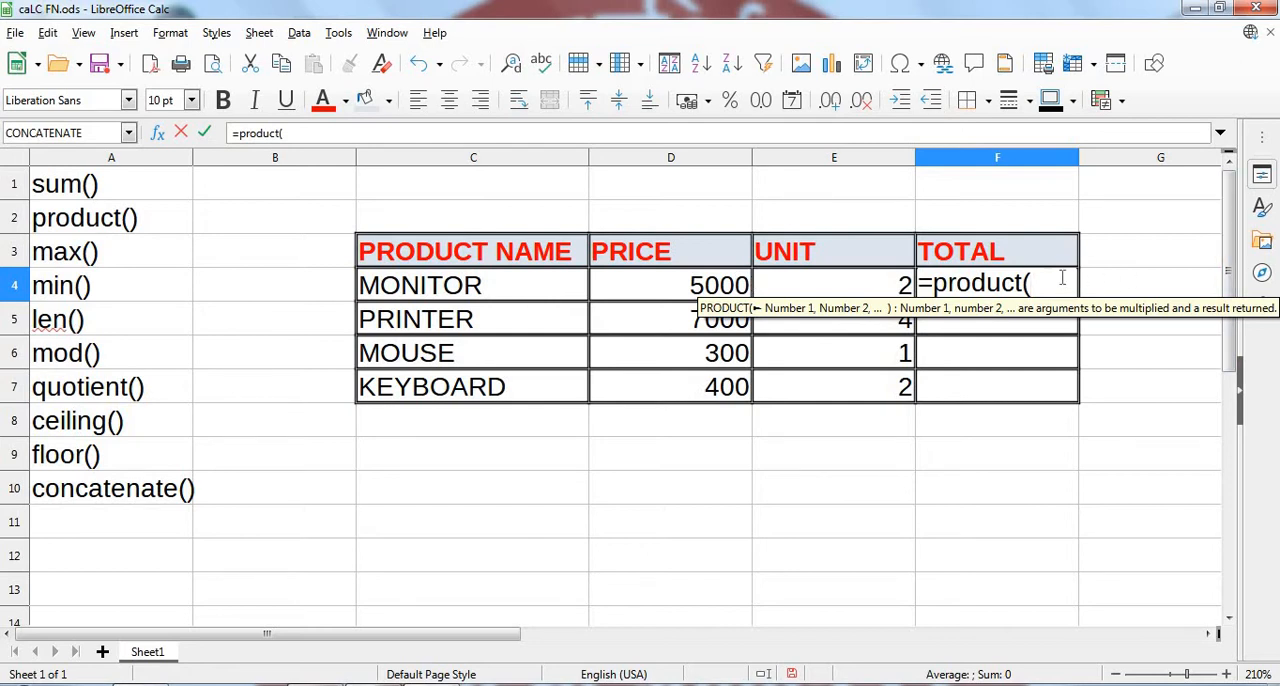
pyautogui.write('5000')
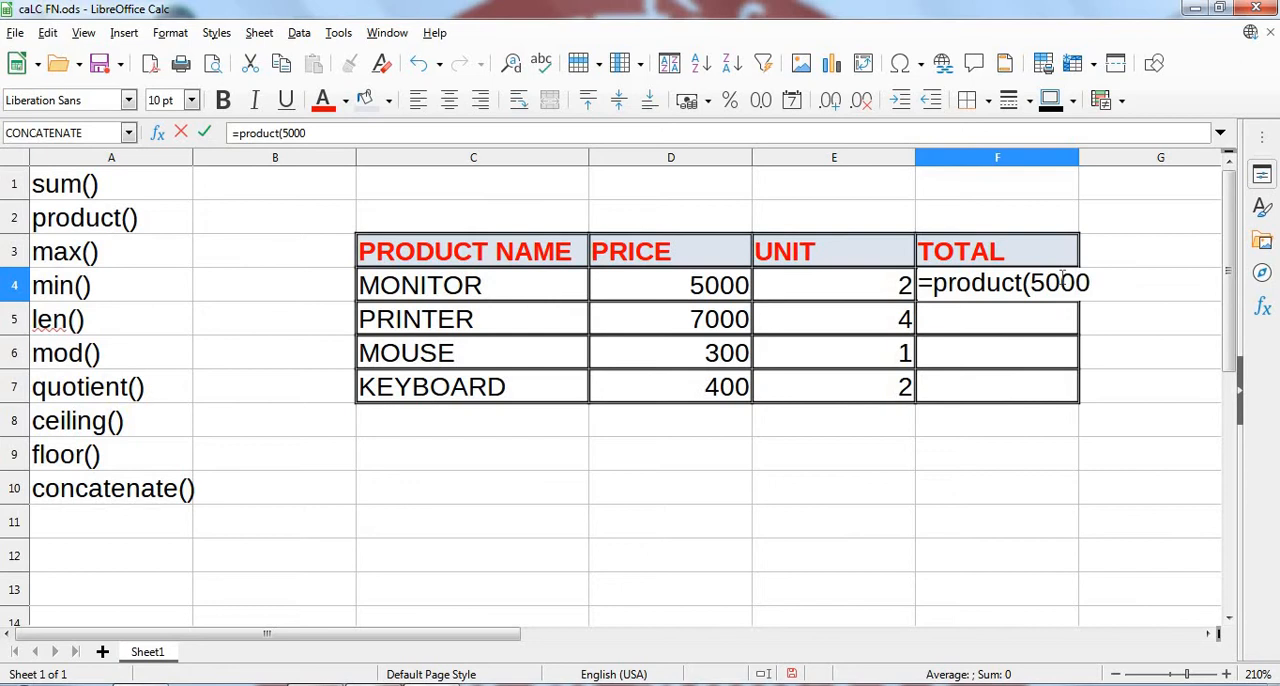
pyautogui.write(',2)')
pyautogui.press('Return')
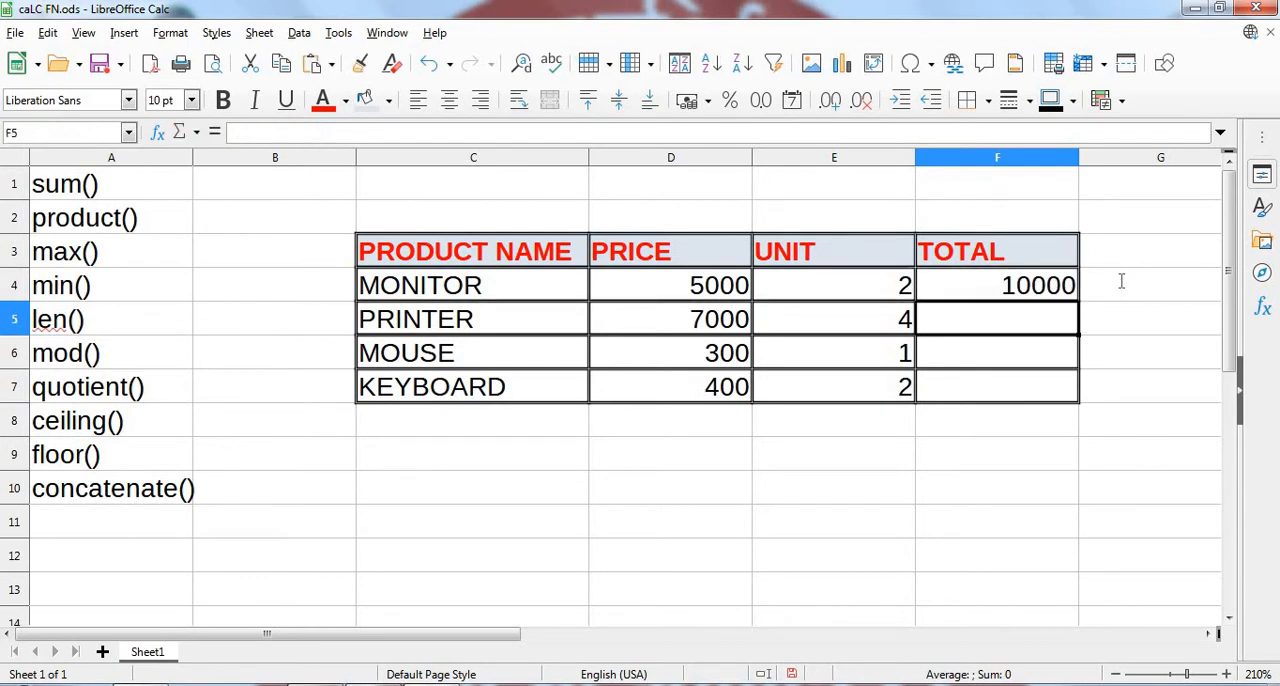
# - Replace the monitor's total in F4 with the cell-reference formula =product(D4,E4)
pyautogui.click(1040, 289)
pyautogui.write('=product')
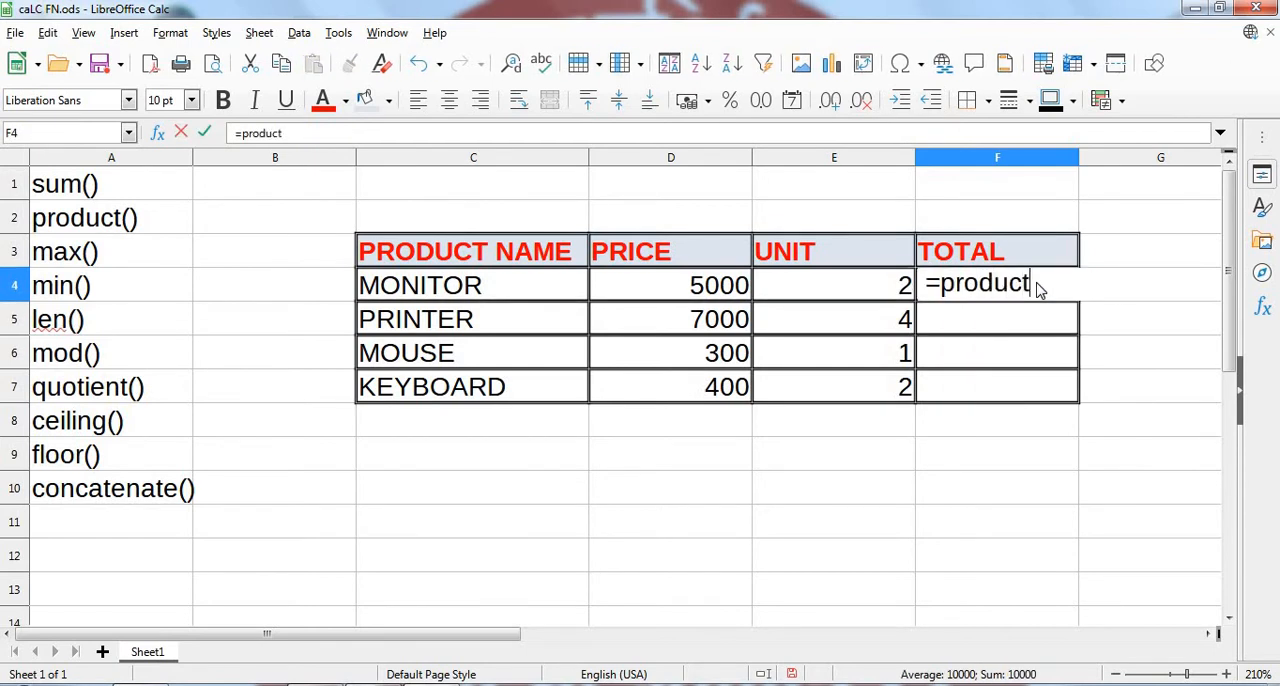
pyautogui.write('(')
pyautogui.click(672, 287)
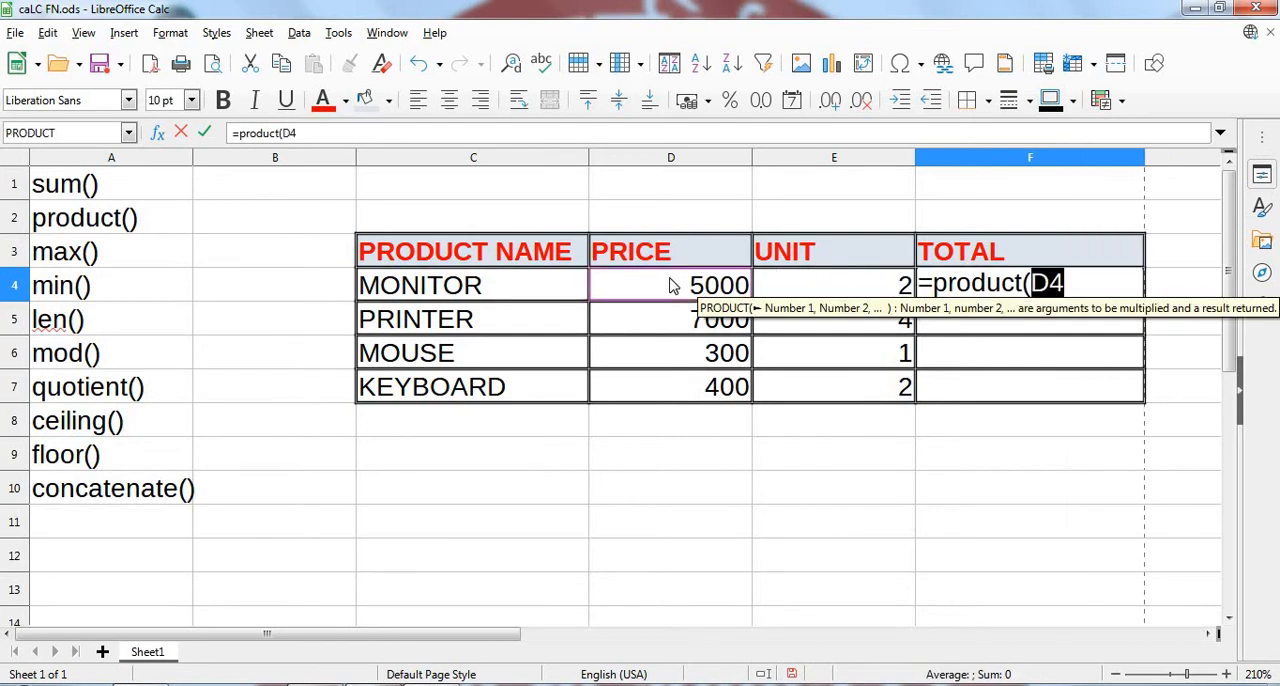
pyautogui.write(',')
pyautogui.click(803, 289)
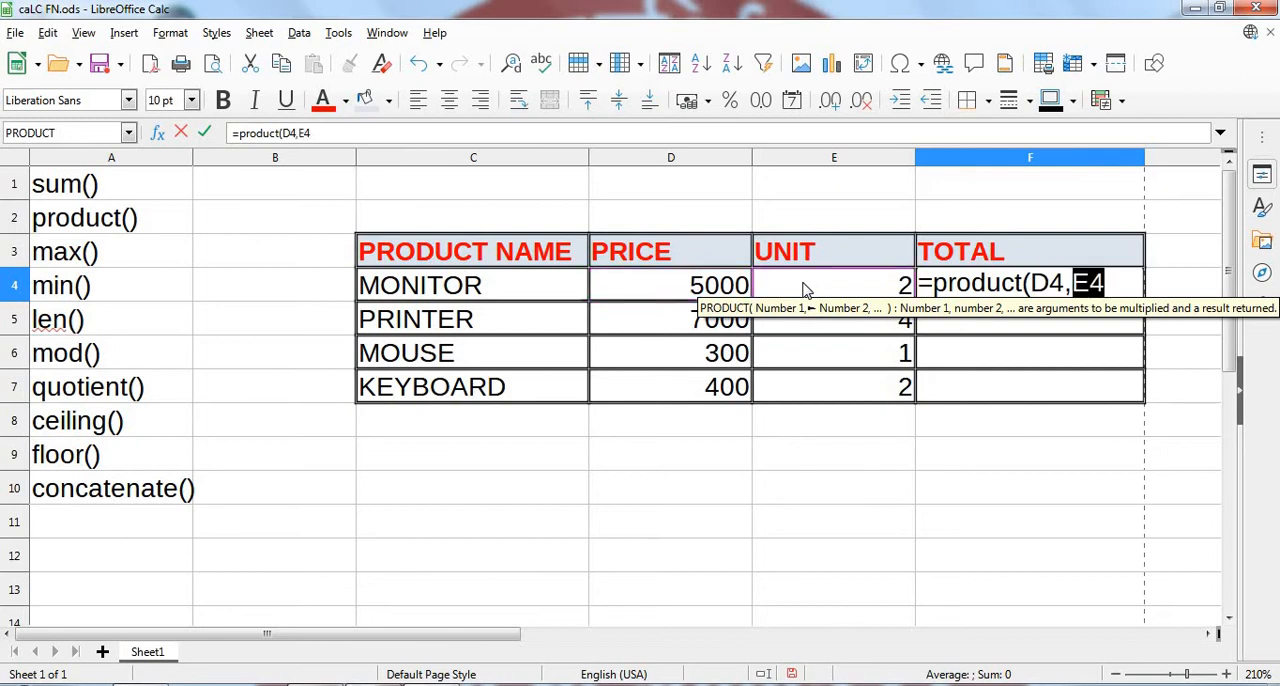
pyautogui.write(')')
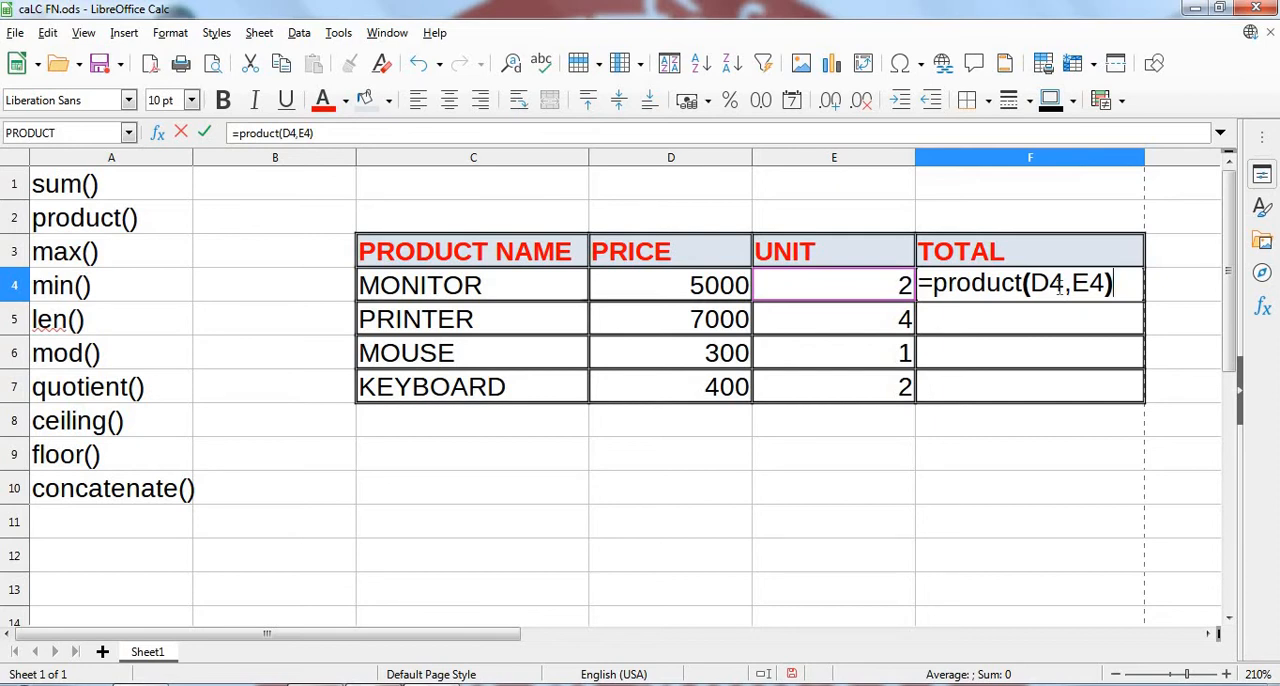
pyautogui.press('Return')
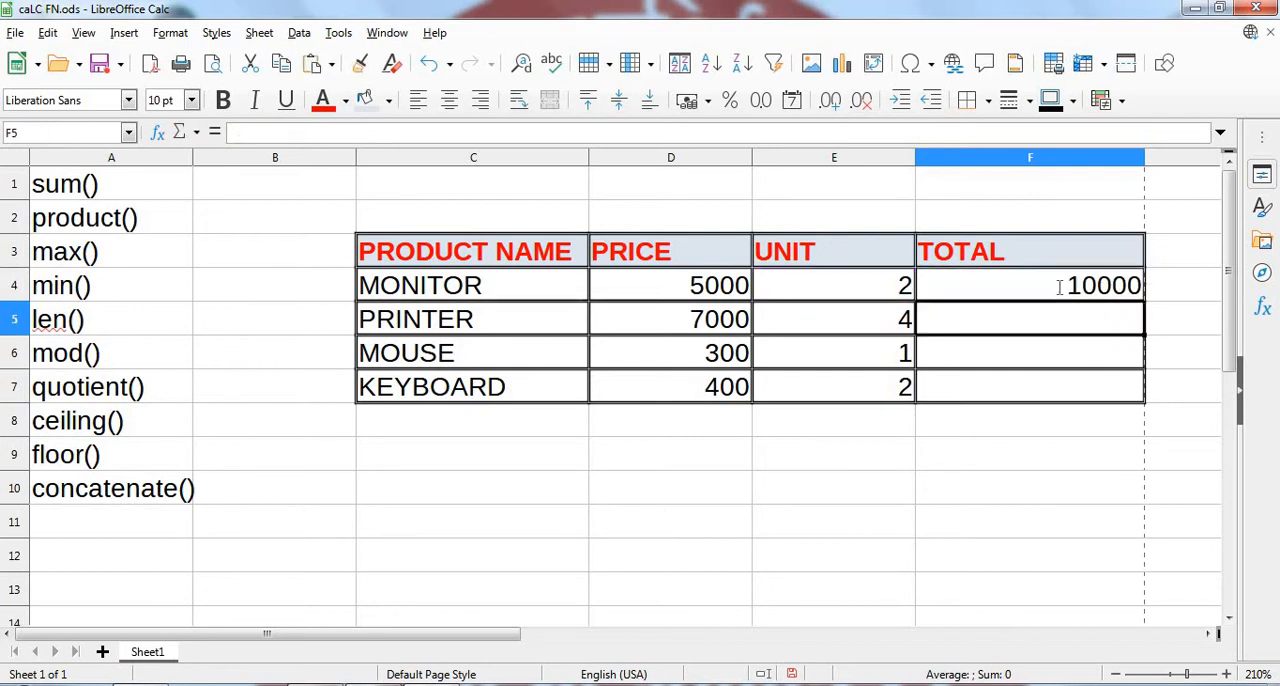
# - Set the monitor's price in D4 to 6000
pyautogui.click(710, 288)
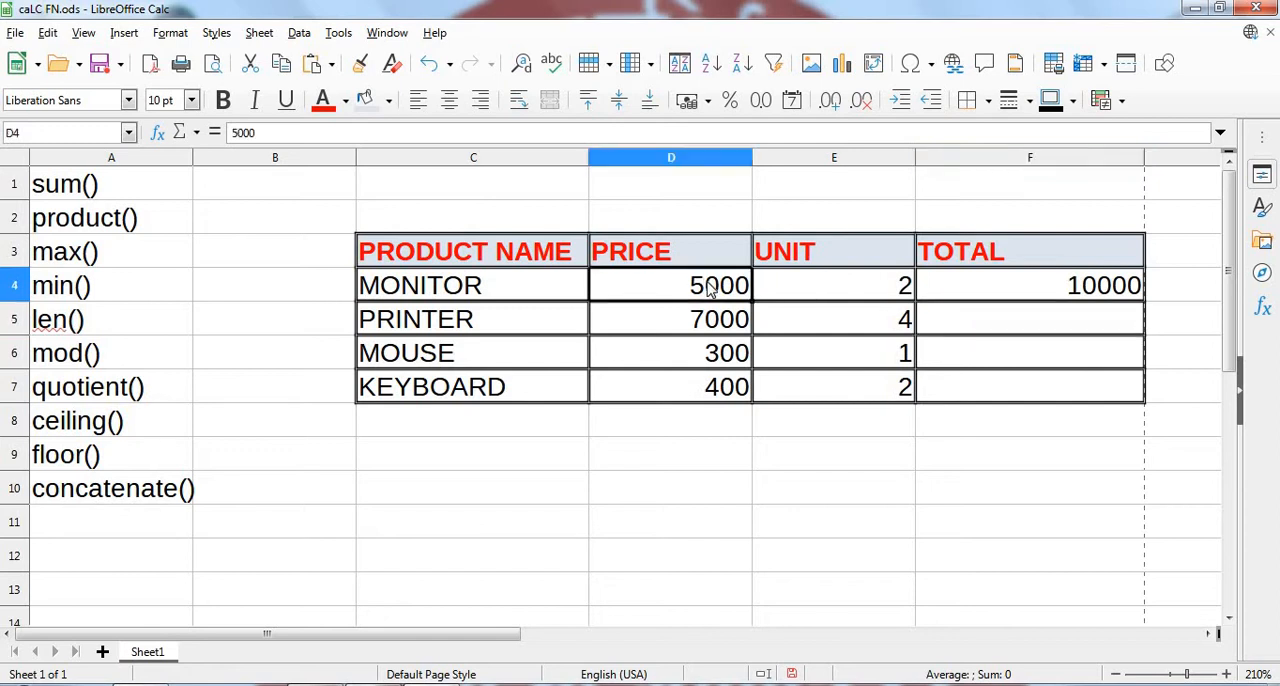
pyautogui.doubleClick(710, 288)
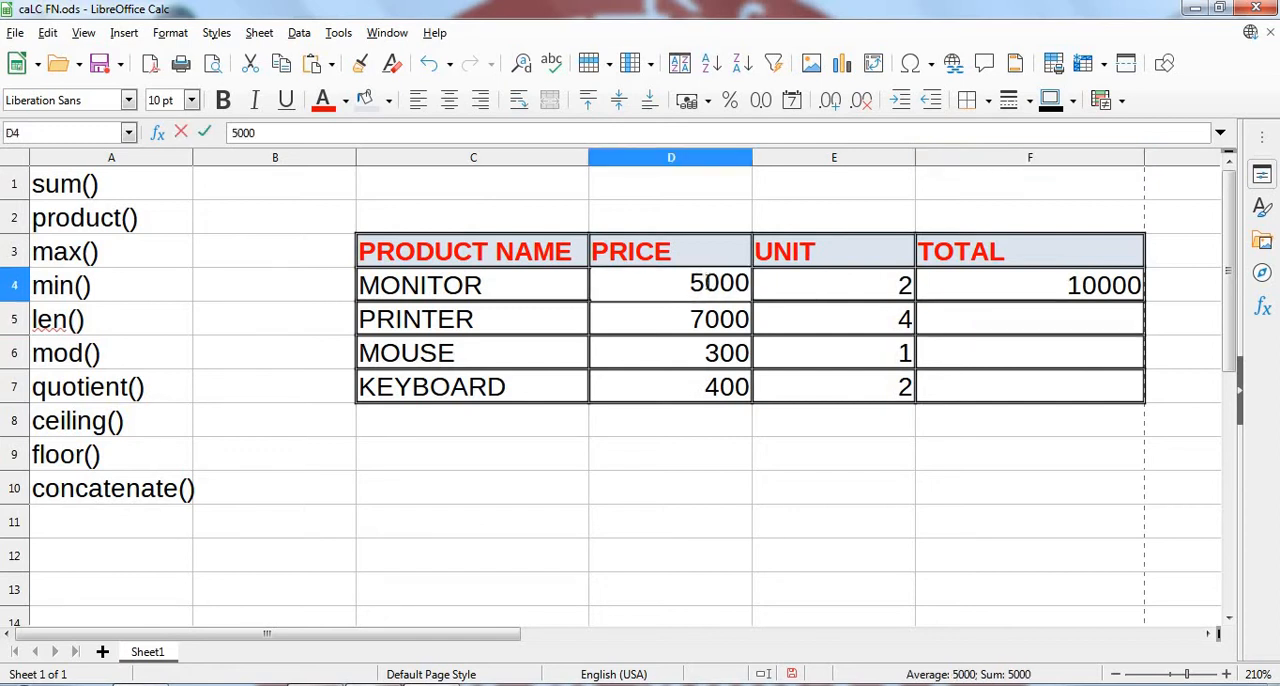
pyautogui.press('BackSpace')
pyautogui.write('6')
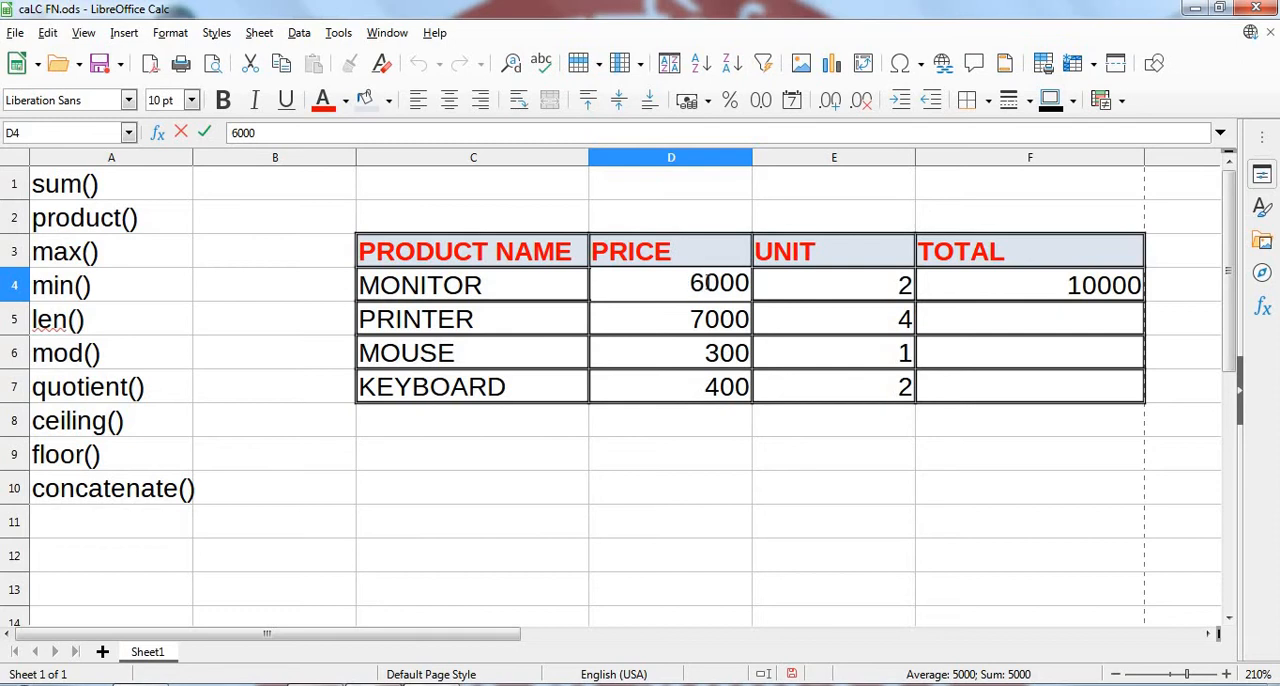
pyautogui.press('Return')
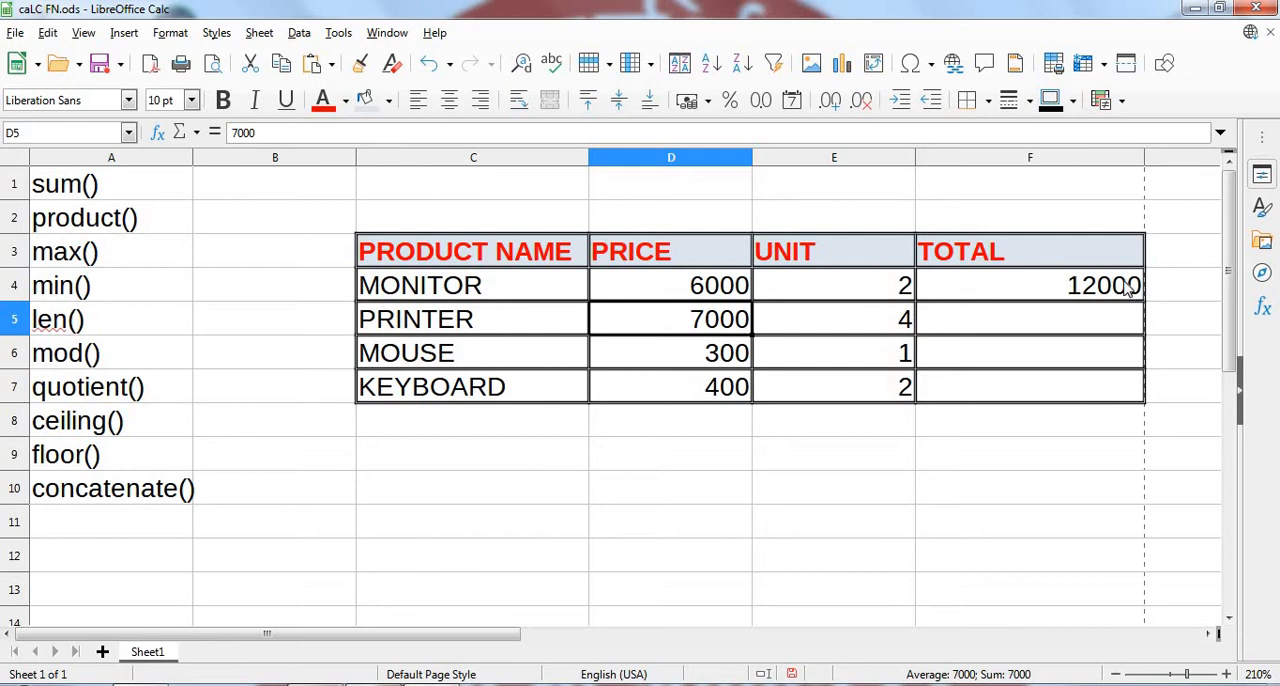
# - Fill the monitor's TOTAL formula from F4 down through F7 for the remaining products
pyautogui.click(1129, 289)
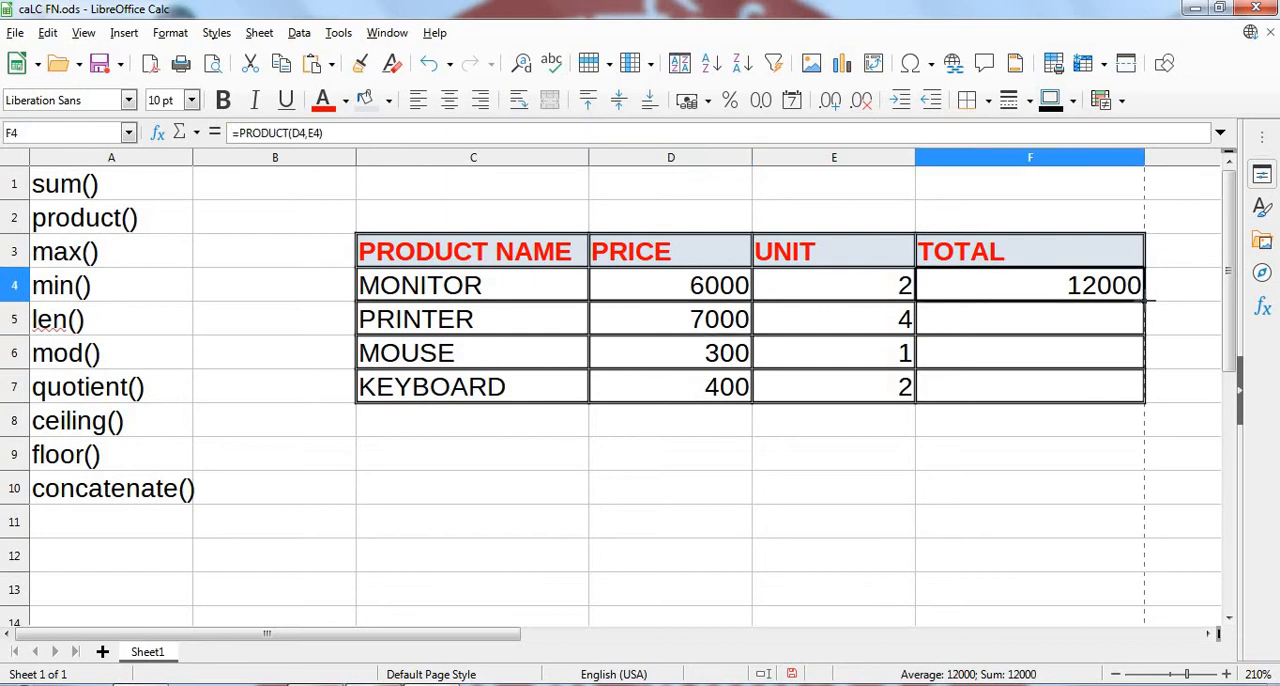
pyautogui.moveTo(1146, 299); pyautogui.dragTo(1146, 404)
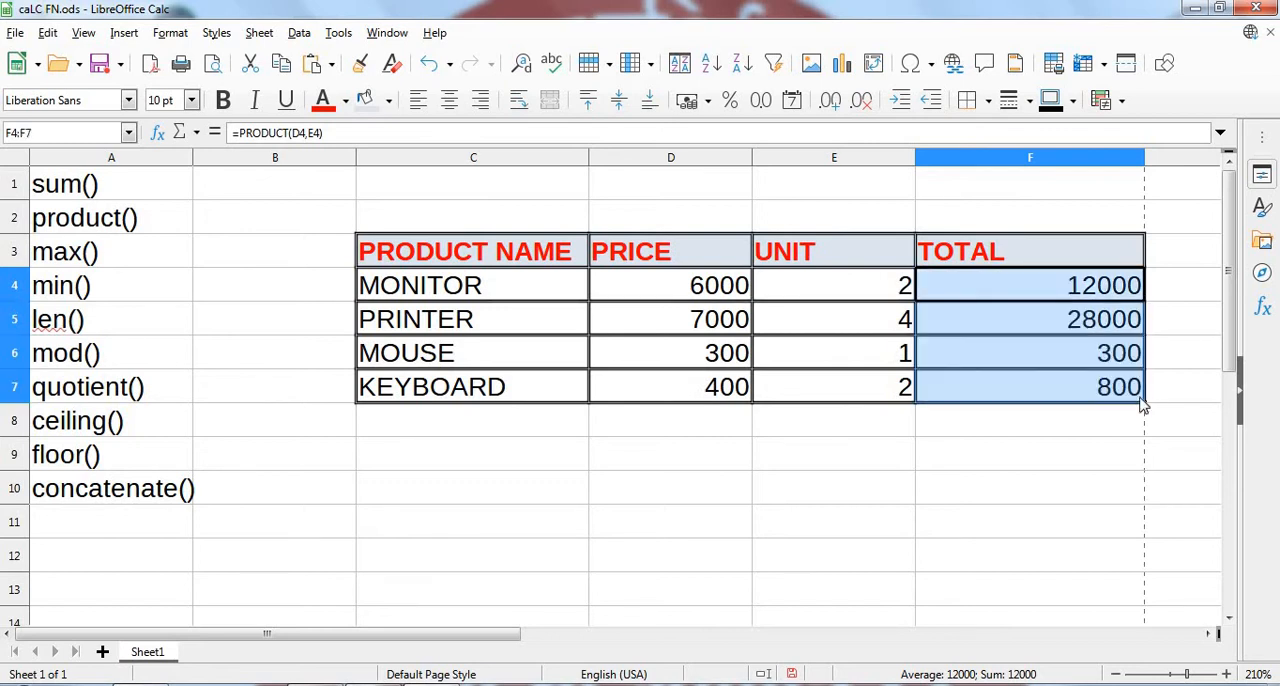
pyautogui.click(1068, 446)
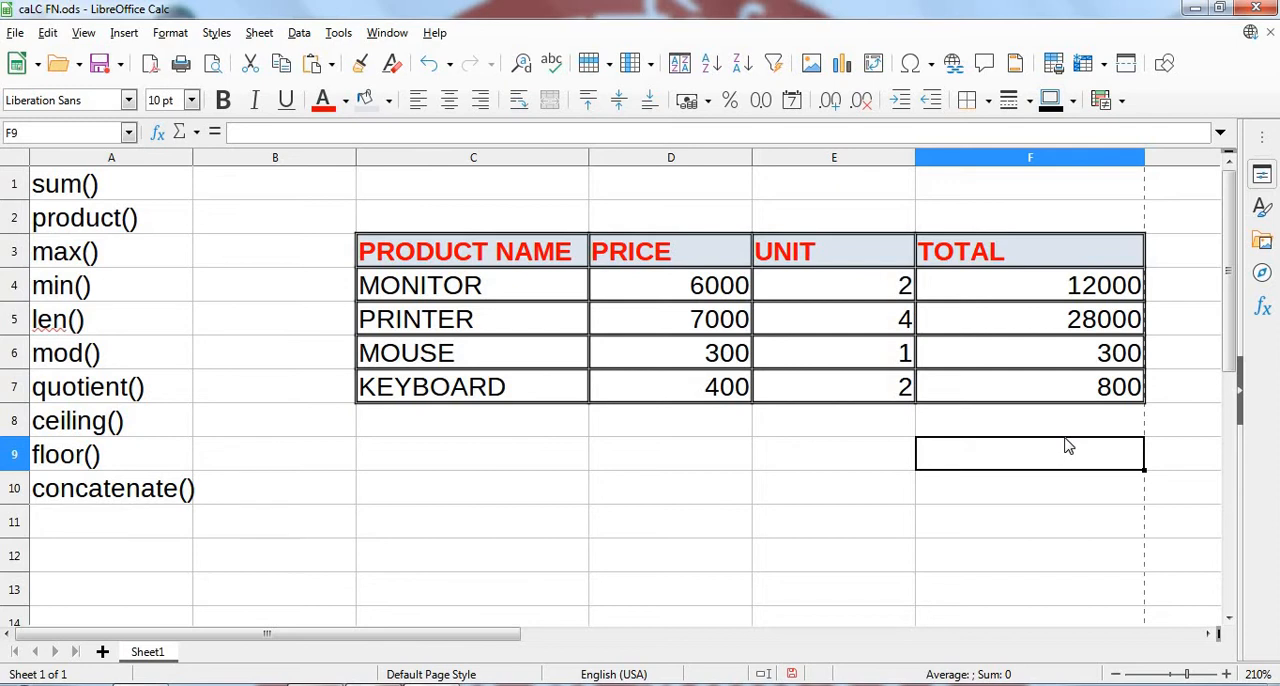
pyautogui.click(1070, 265)
pyautogui.click(1077, 288)
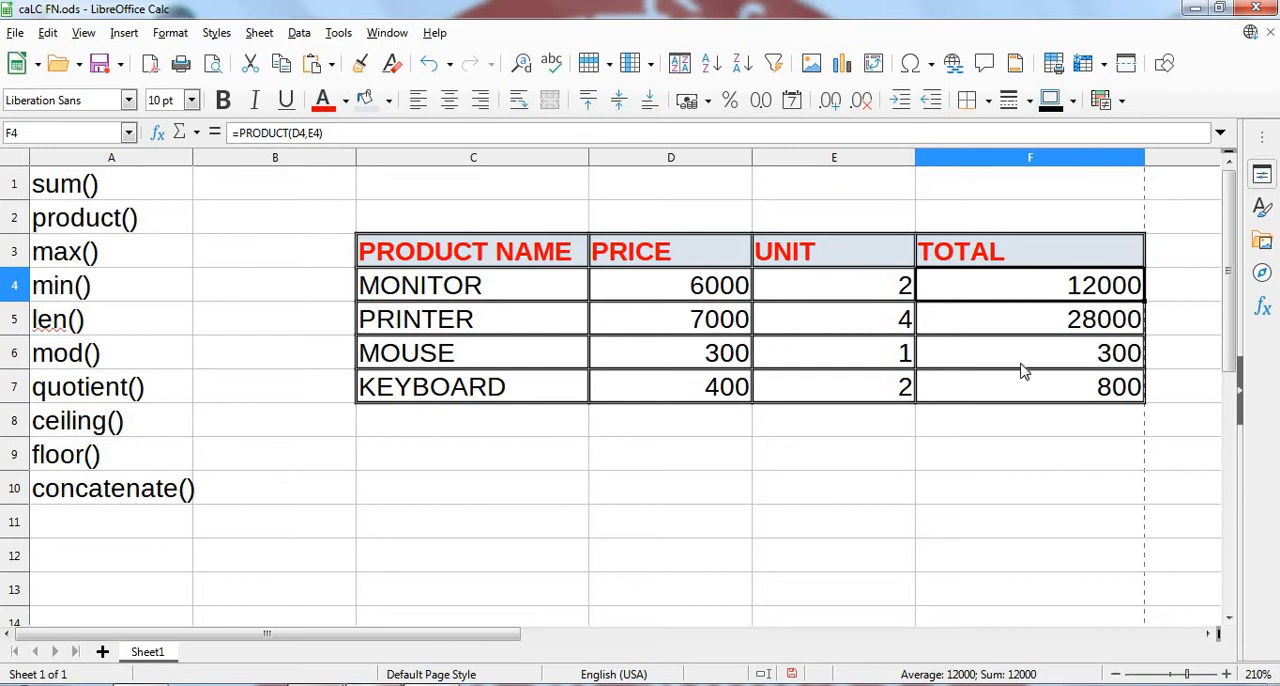
pyautogui.click(862, 468)
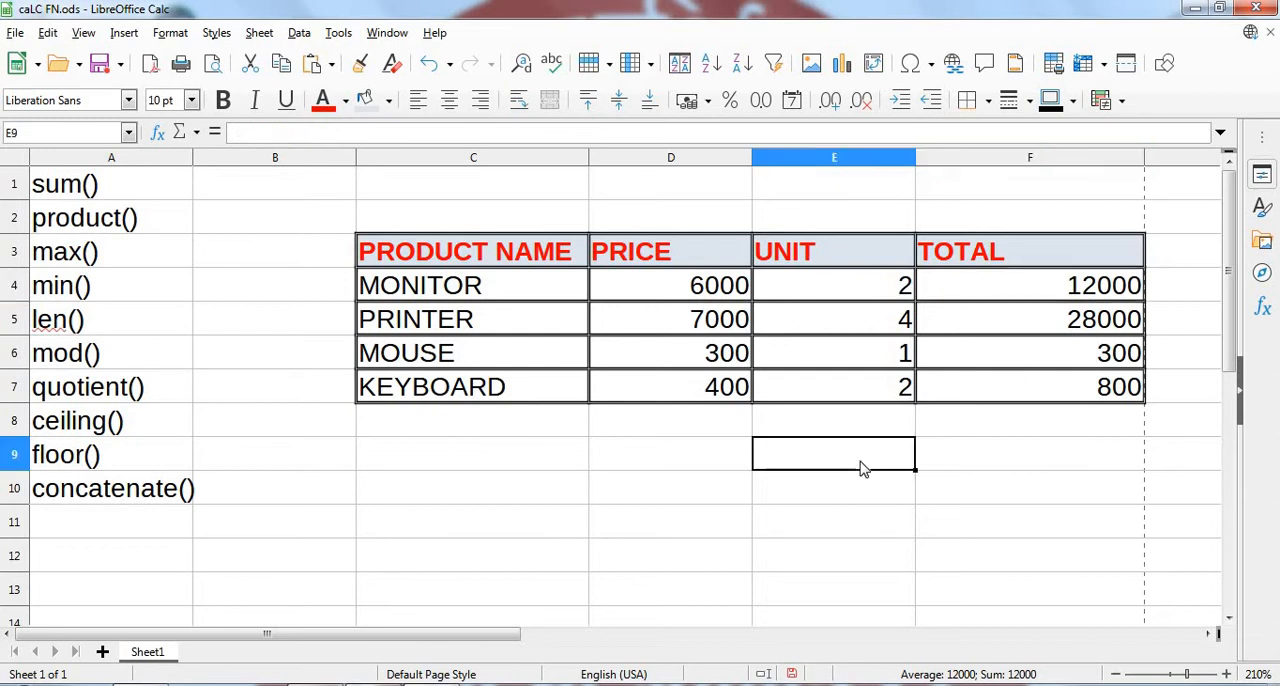
pyautogui.click(938, 465)
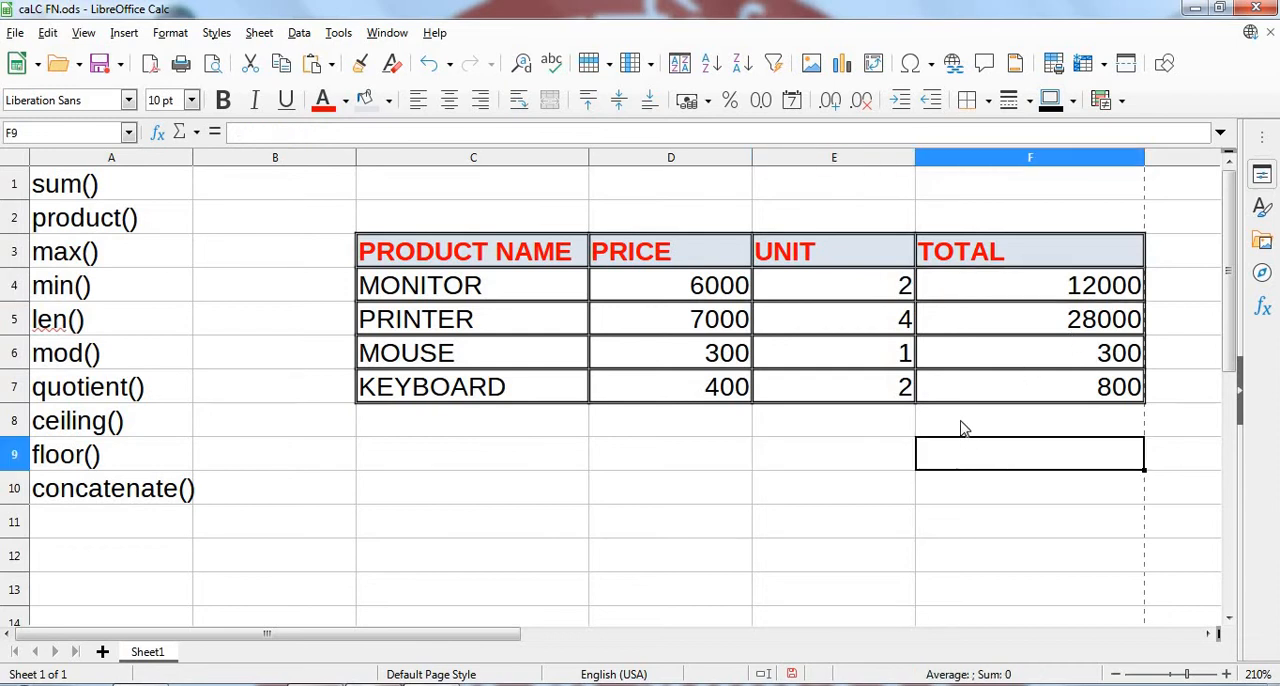
# - Calculate the overall total in F8 from individually listed cells with the formula =sum(F4,F5,F6,F7)
pyautogui.click(962, 427)
pyautogui.write('=sum')
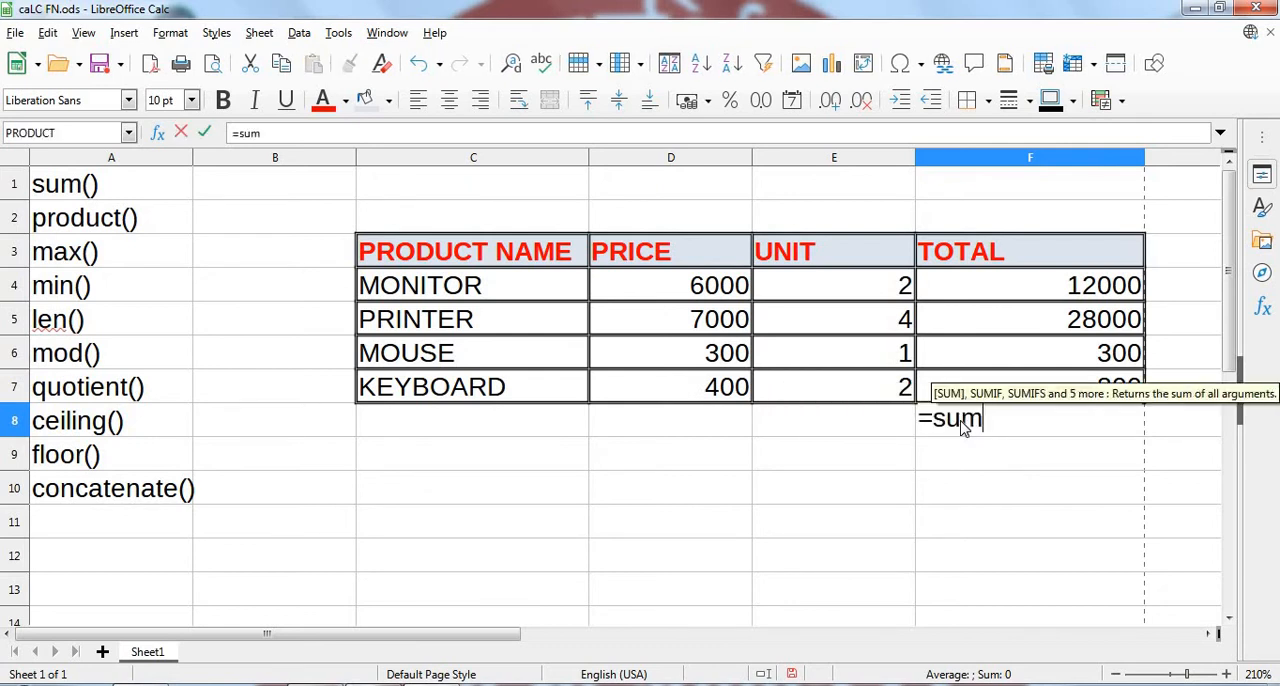
pyautogui.write('(')
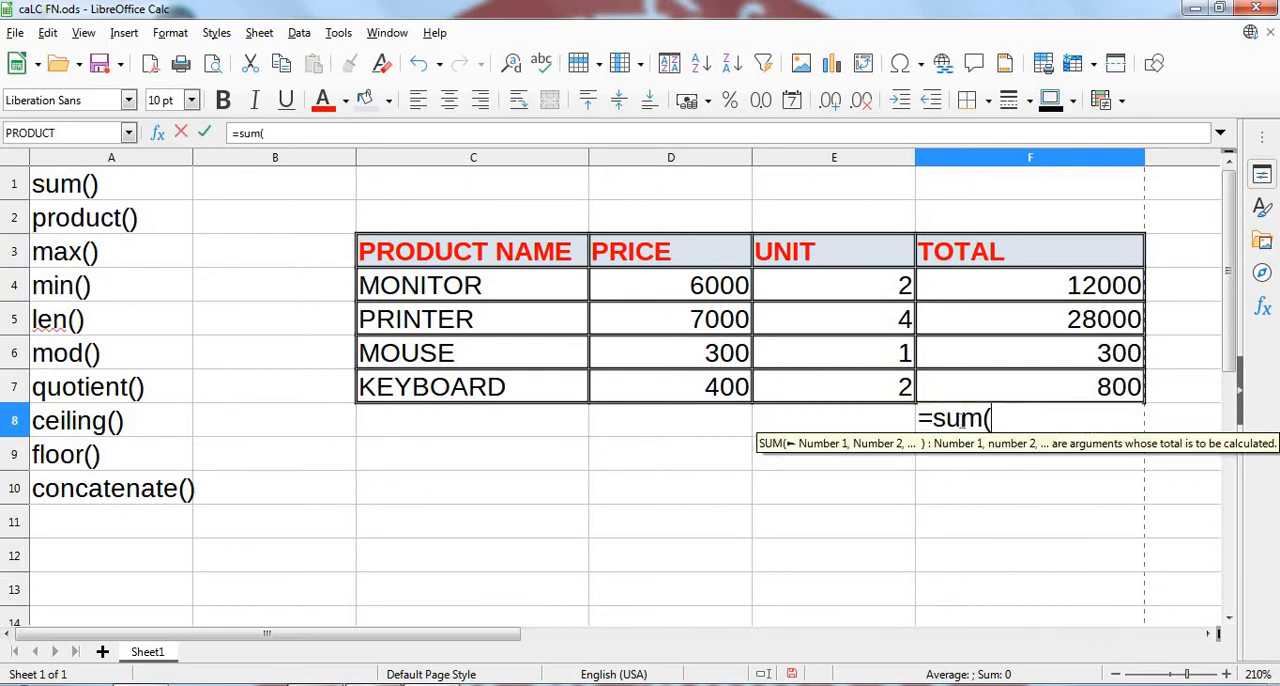
pyautogui.click(1134, 288)
pyautogui.write(',')
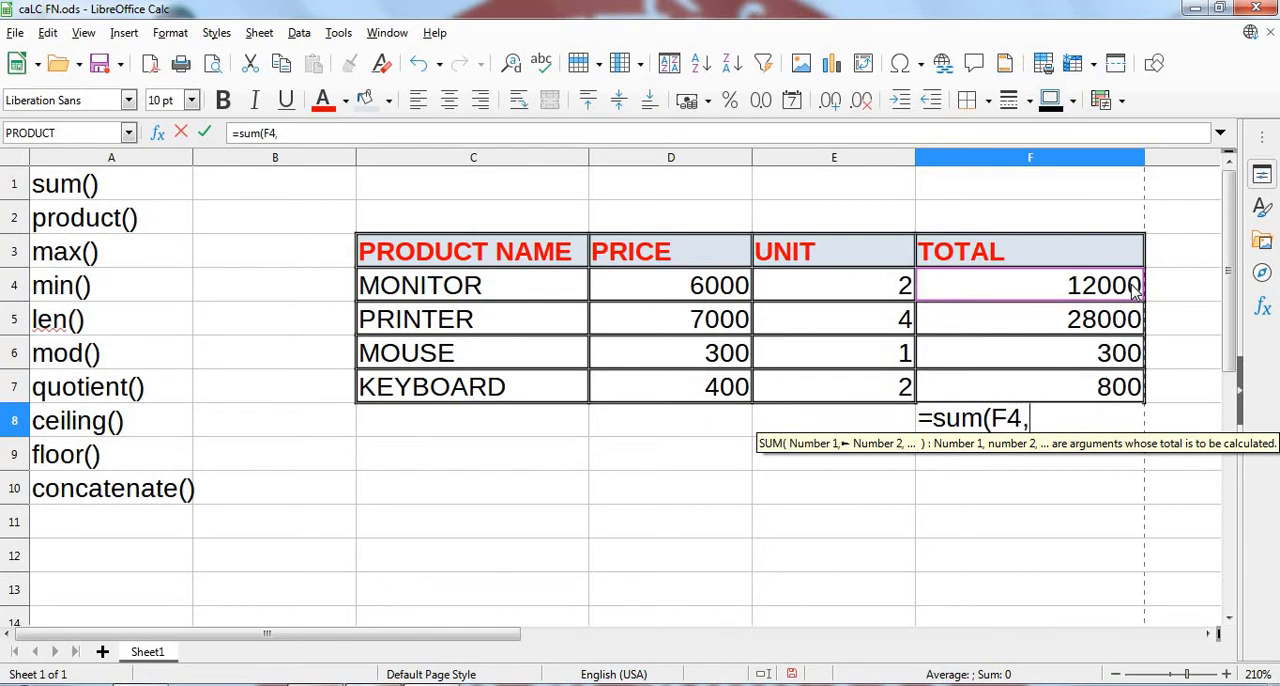
pyautogui.click(1128, 320)
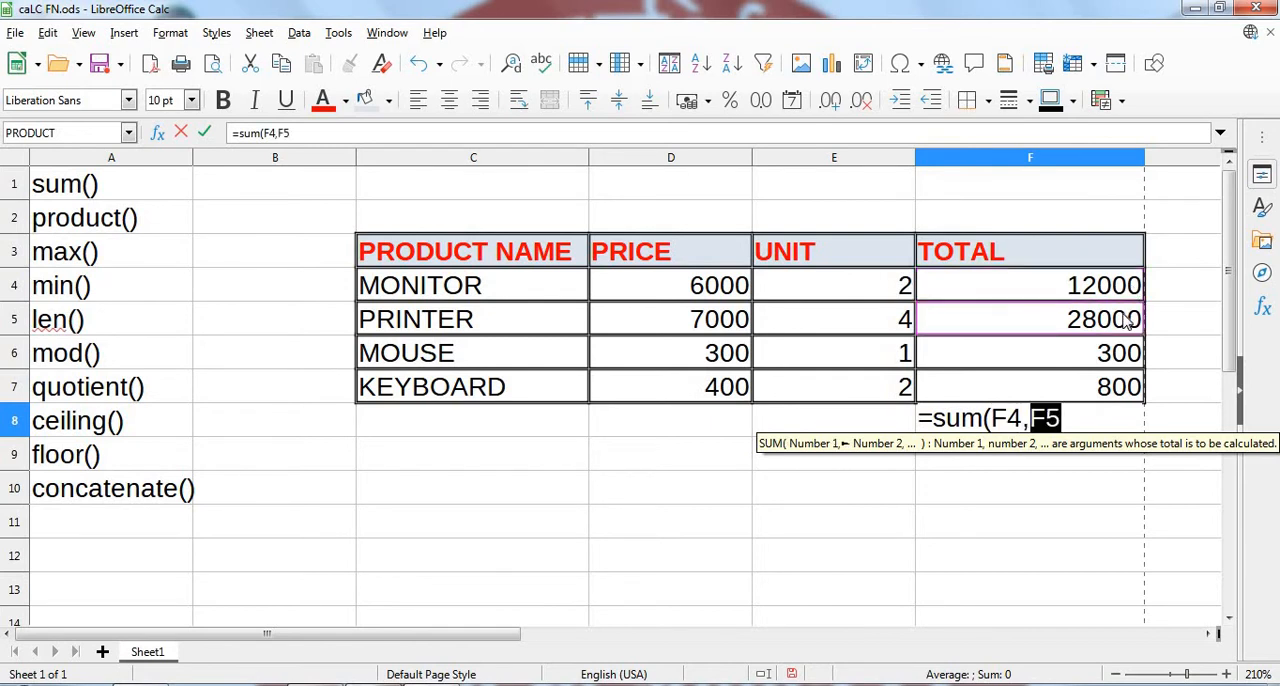
pyautogui.write(',')
pyautogui.click(1127, 362)
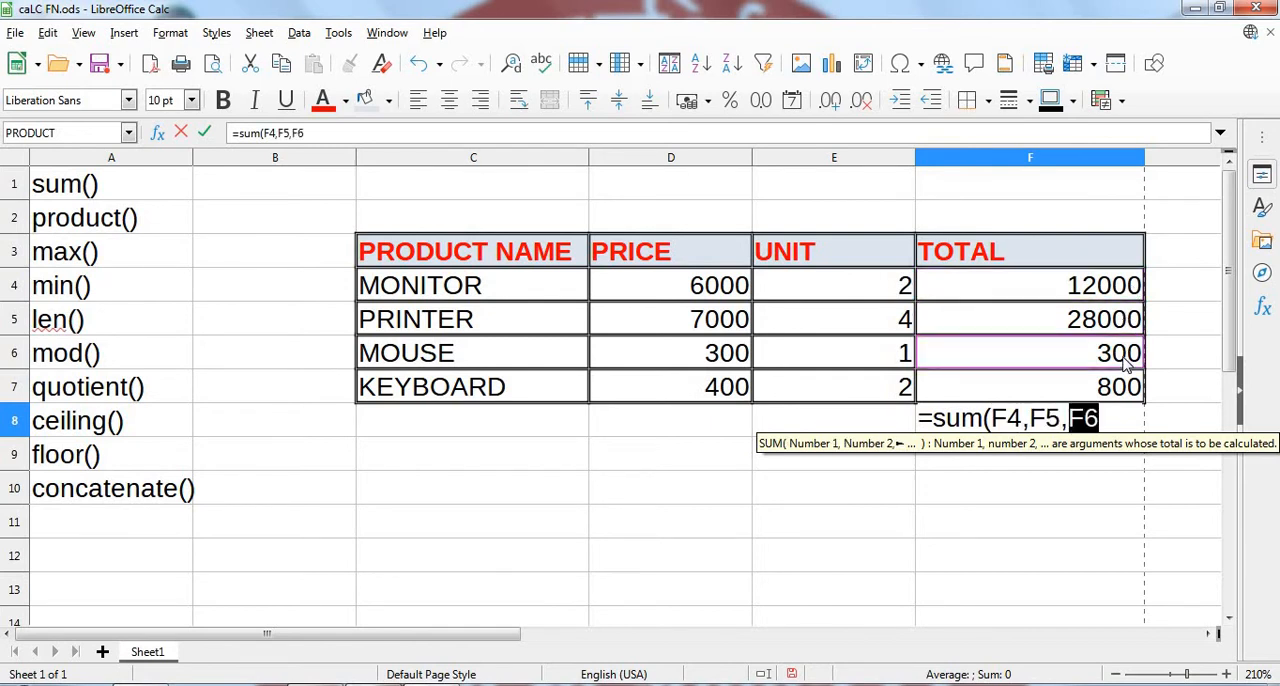
pyautogui.write(',')
pyautogui.click(1127, 390)
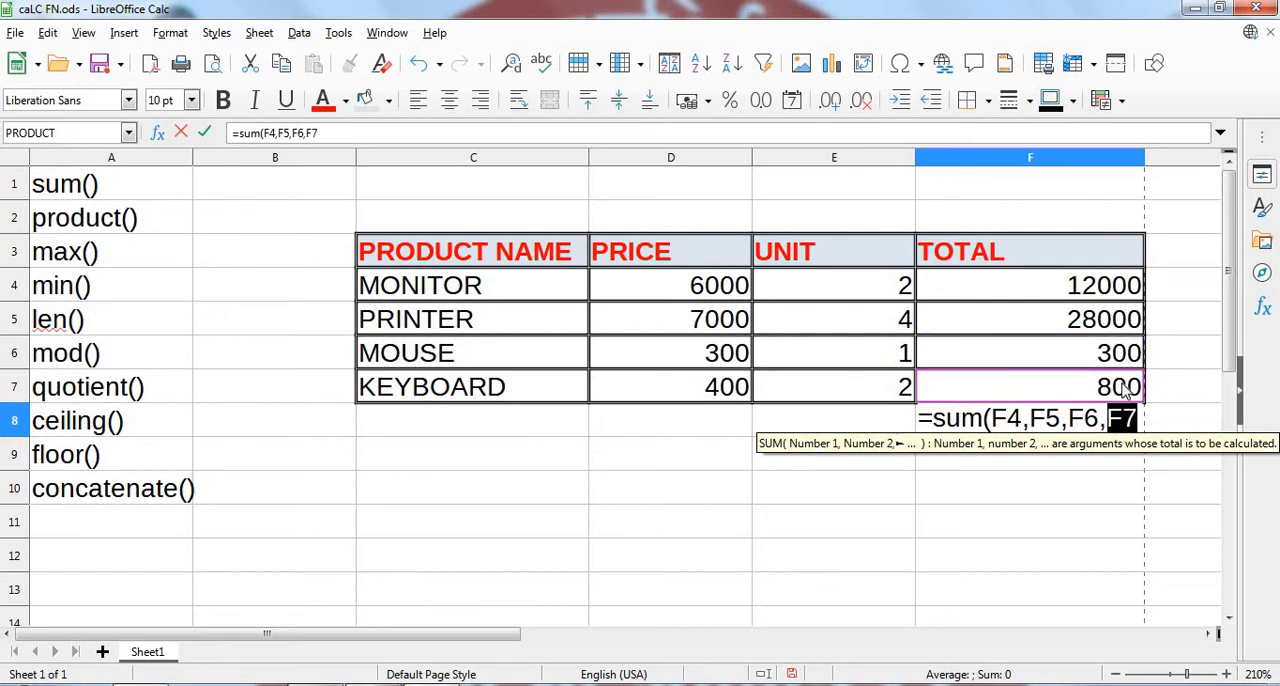
pyautogui.click(1141, 418)
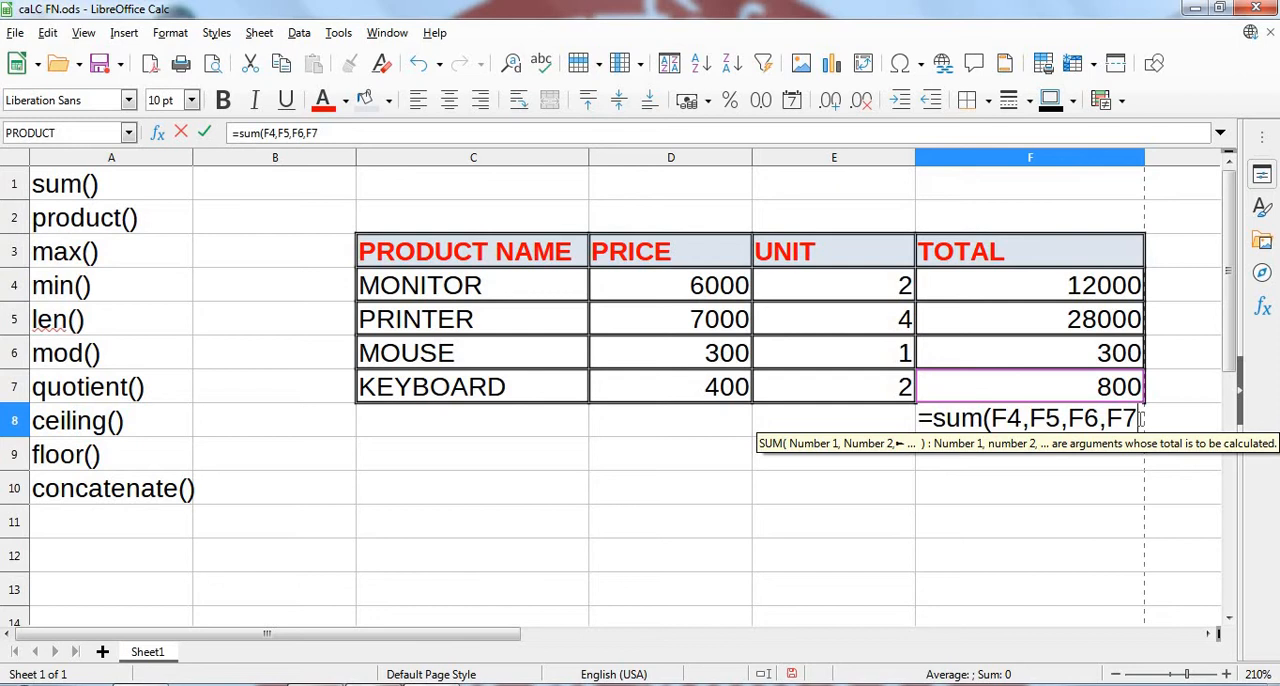
pyautogui.write(')')
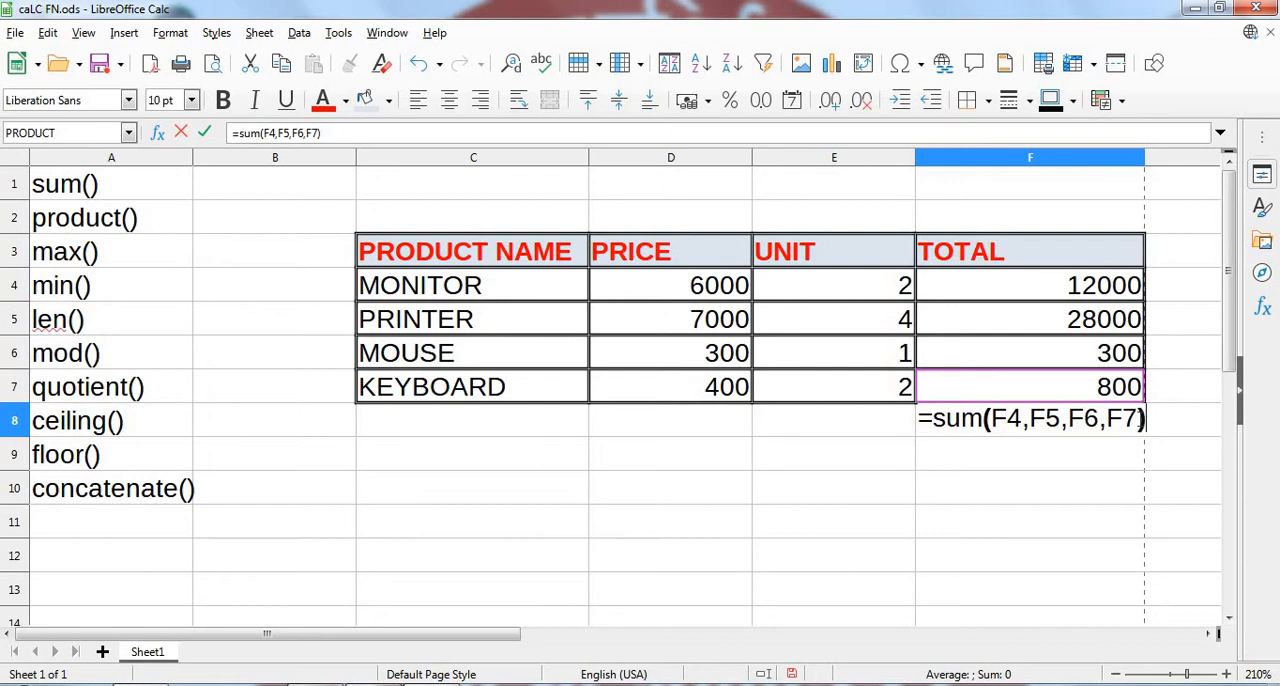
pyautogui.press('Return')
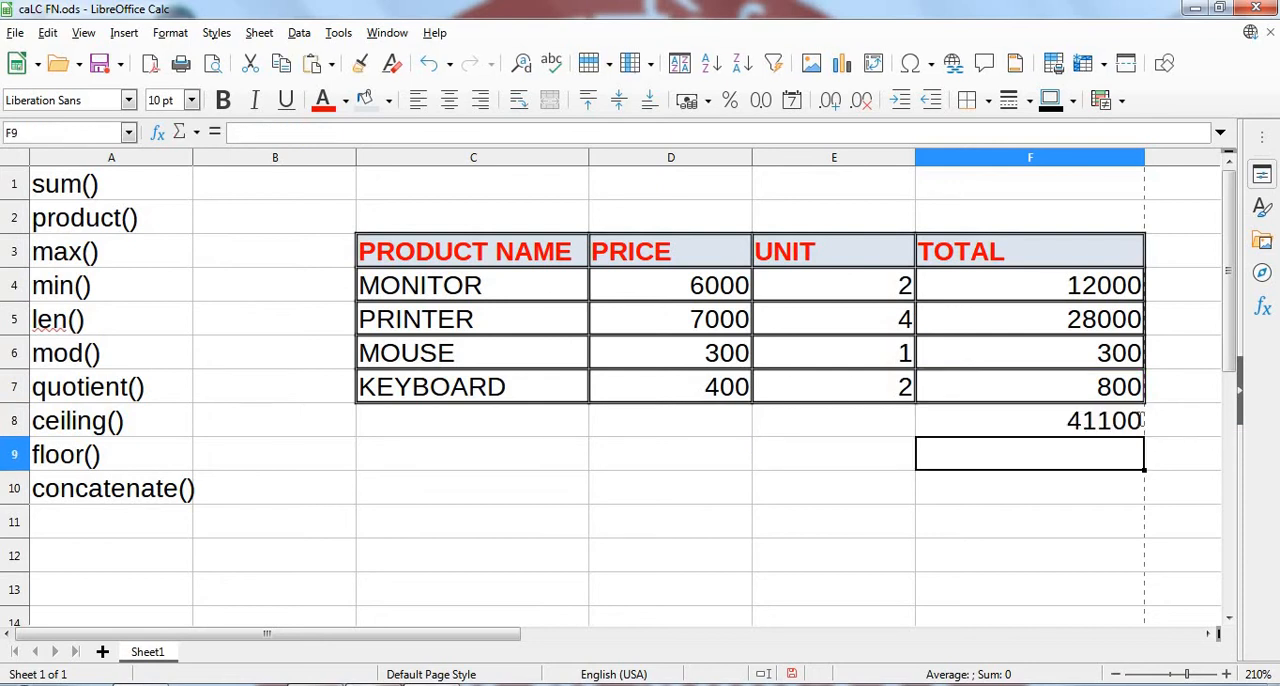
# - Clear the overall total in F8 and re-enter it with the range formula =sum(F4:F7)
pyautogui.click(1118, 422)
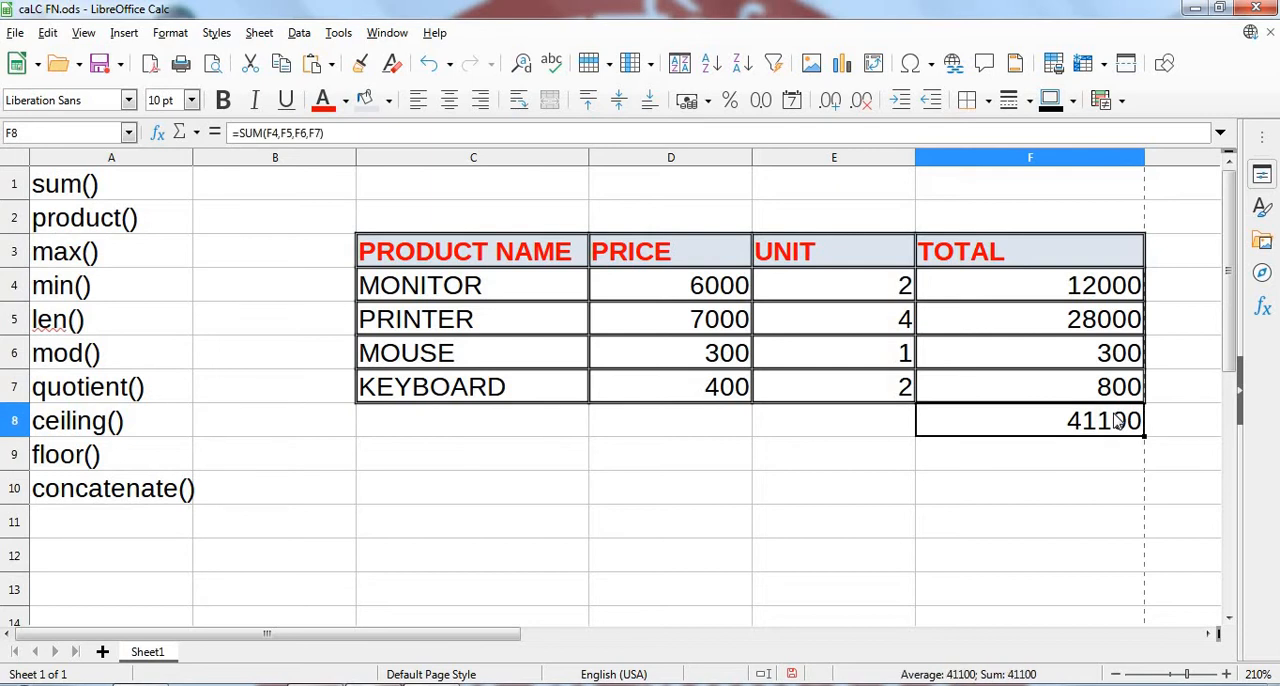
pyautogui.press('Delete')
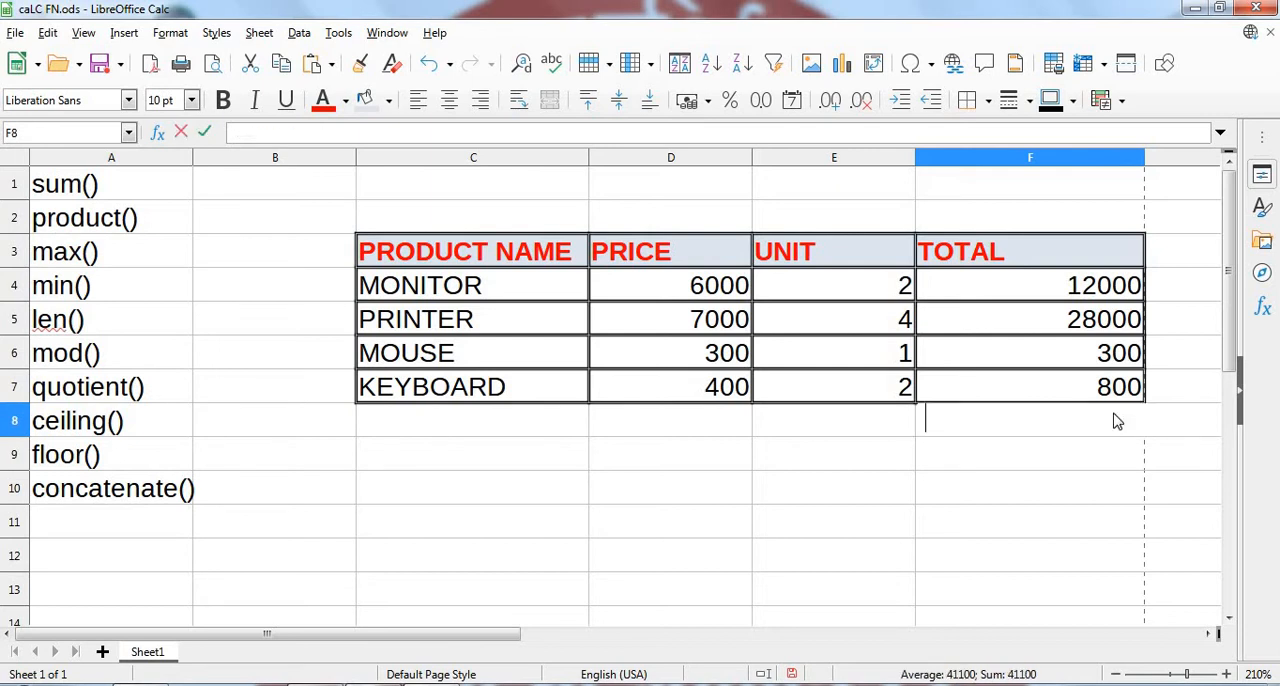
pyautogui.click(534, 528)
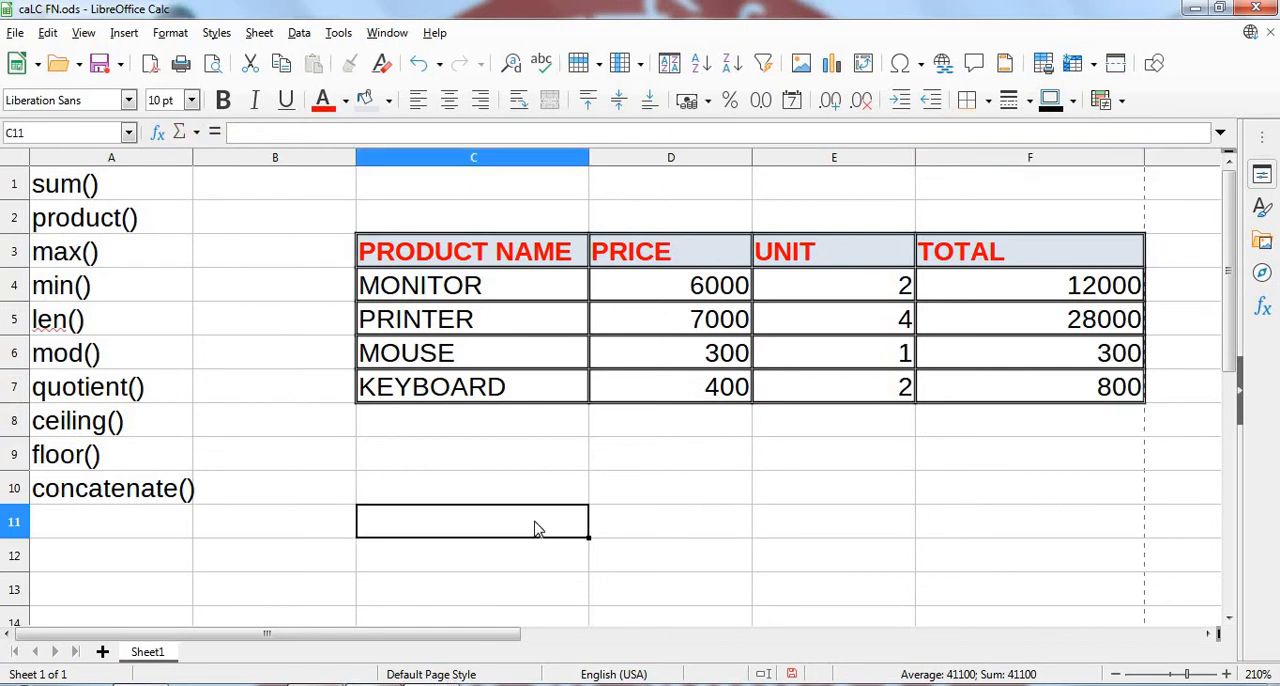
pyautogui.click(1018, 428)
pyautogui.write('=')
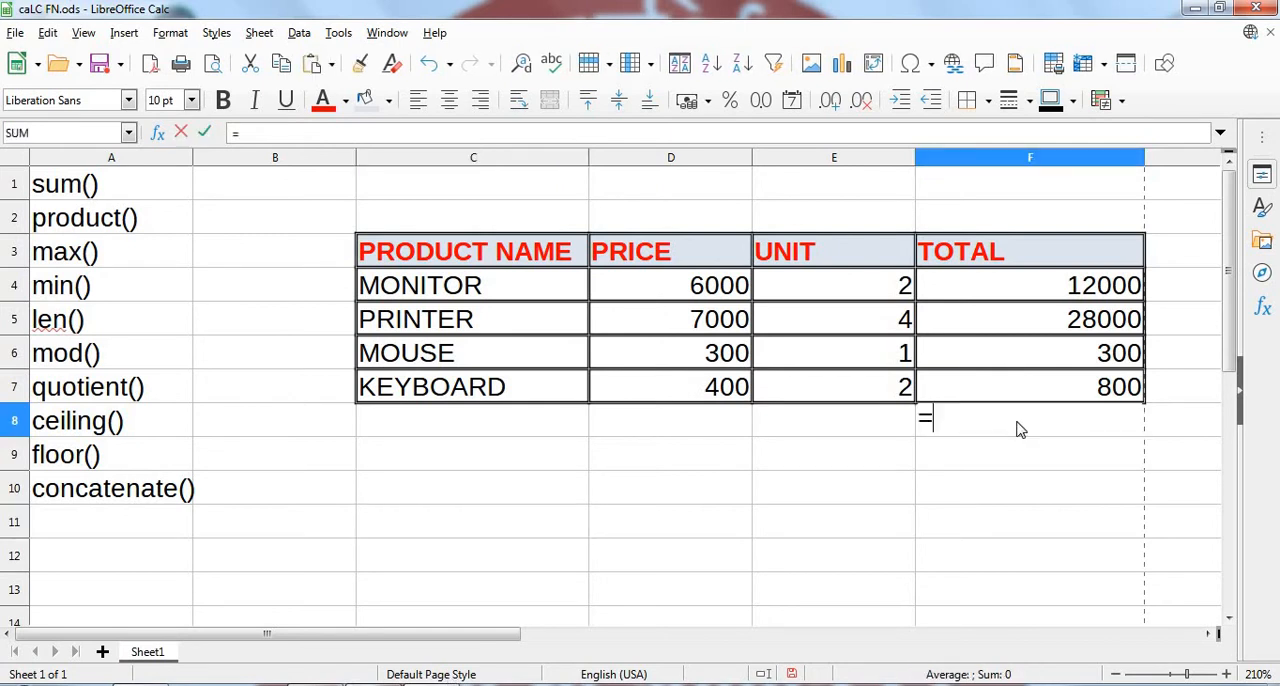
pyautogui.write('su')
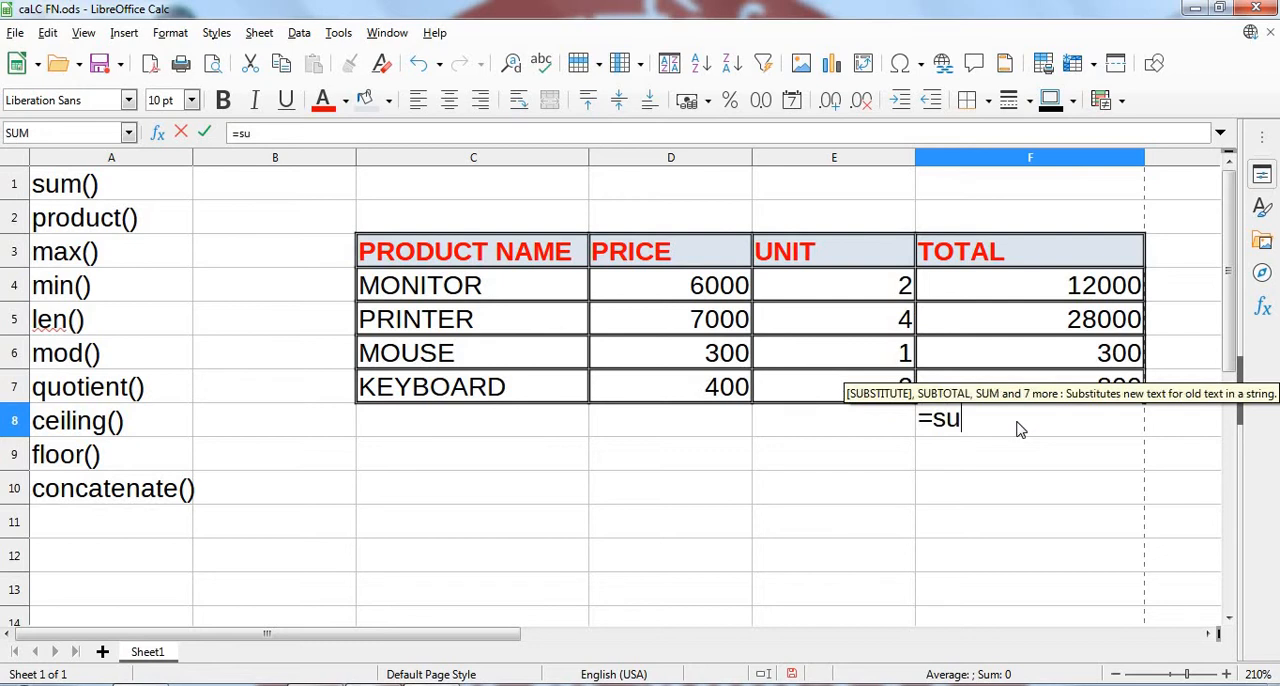
pyautogui.write('m(')
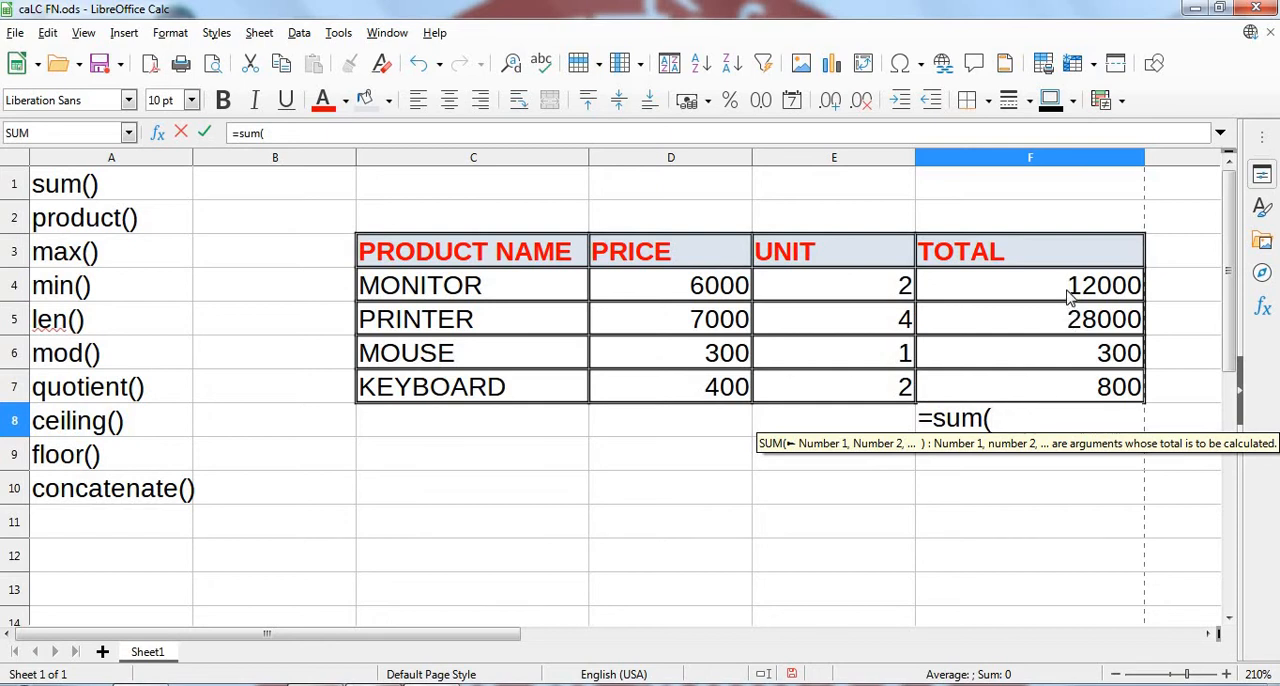
pyautogui.moveTo(1068, 290); pyautogui.dragTo(1072, 392)
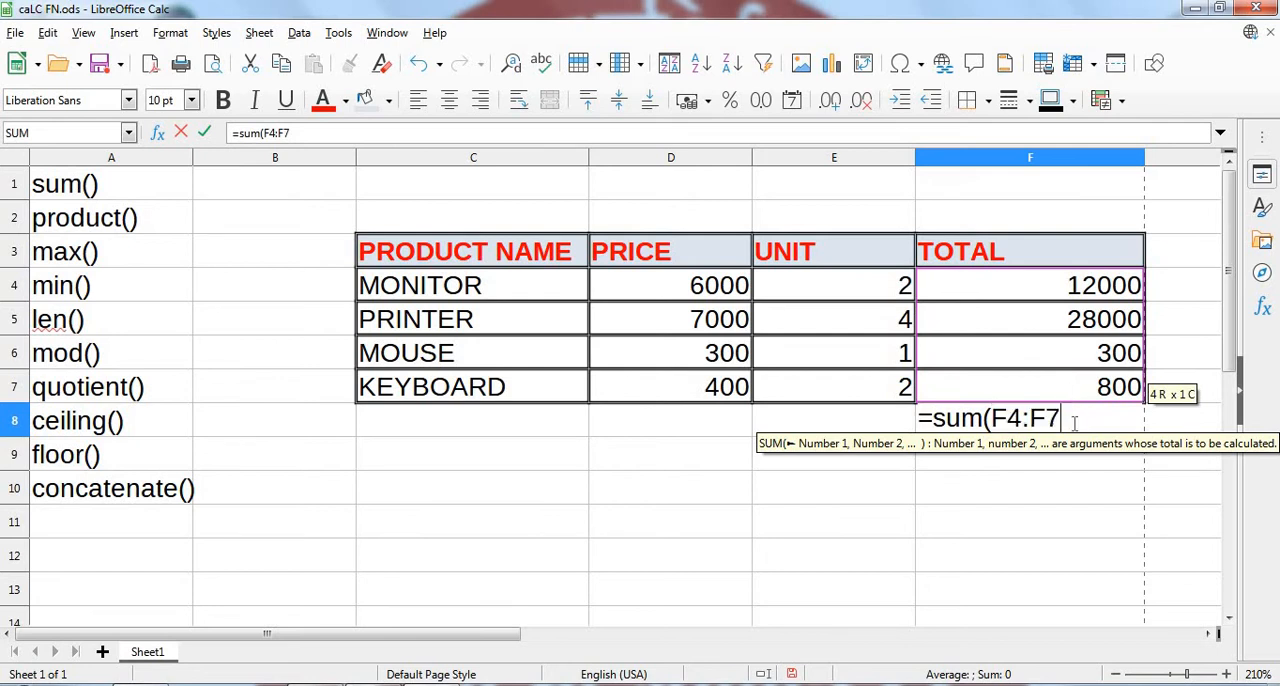
pyautogui.write(')')
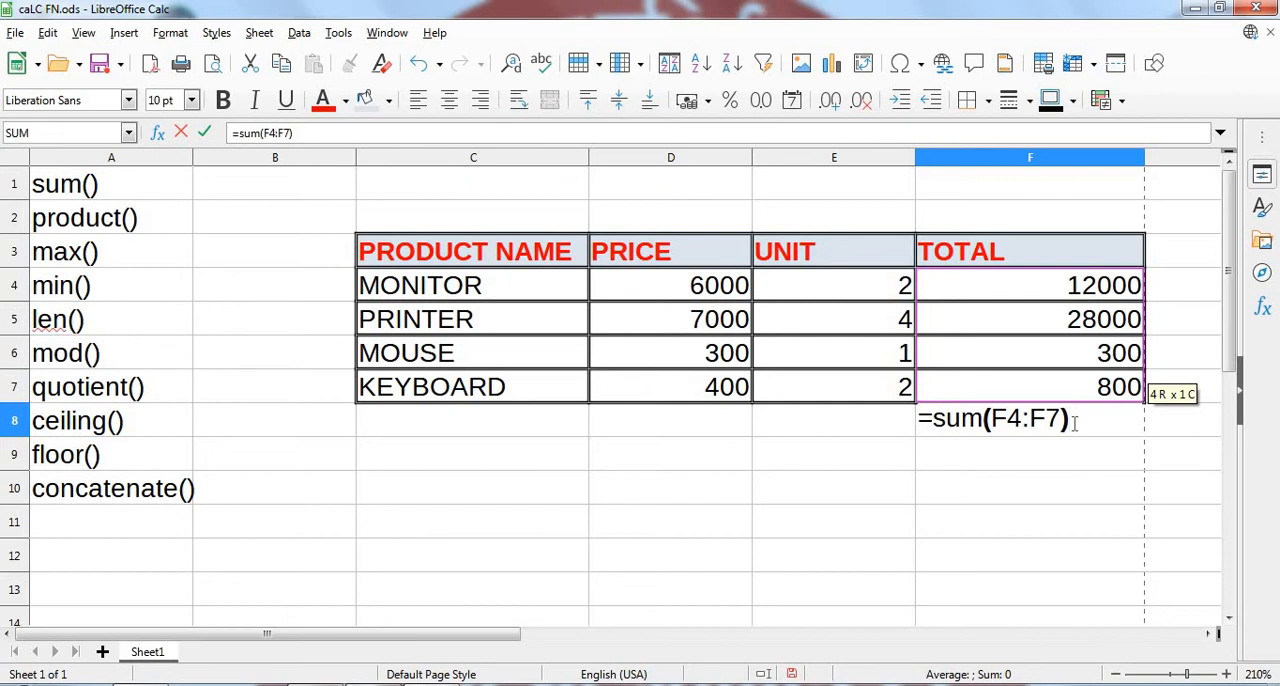
pyautogui.press('Return')
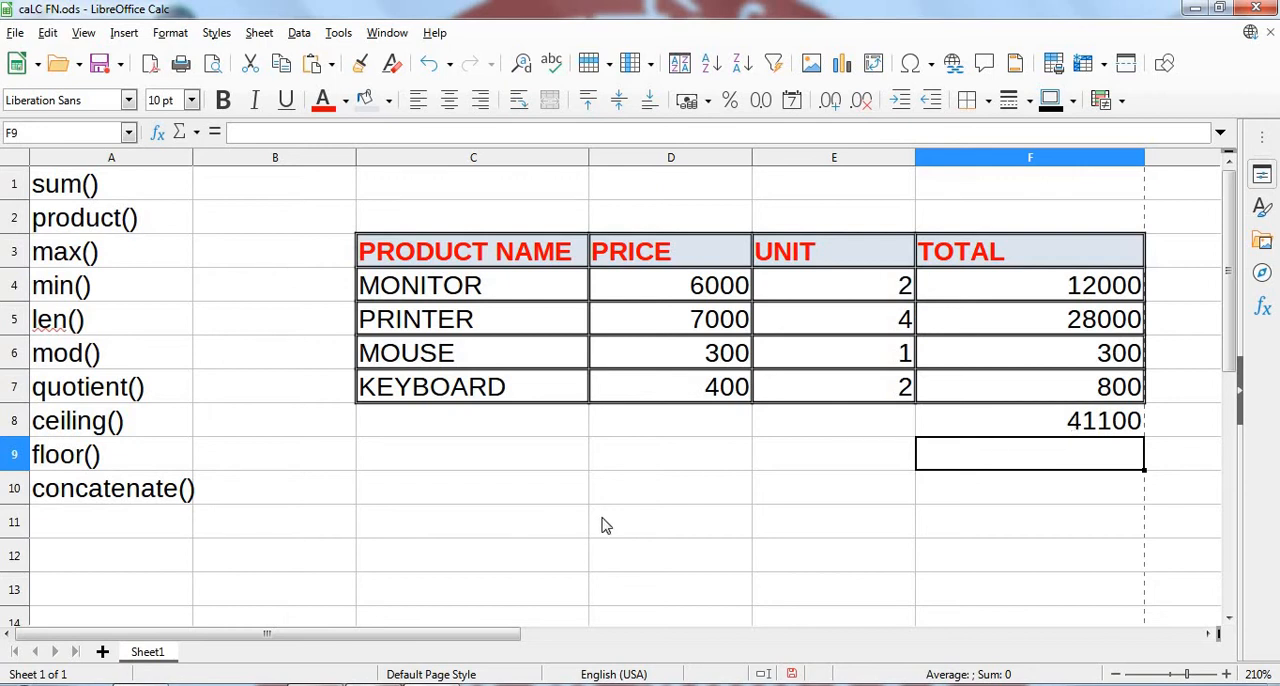
# - Find the largest product total in D10 with the range formula =max(F4:F7)
pyautogui.click(625, 490)
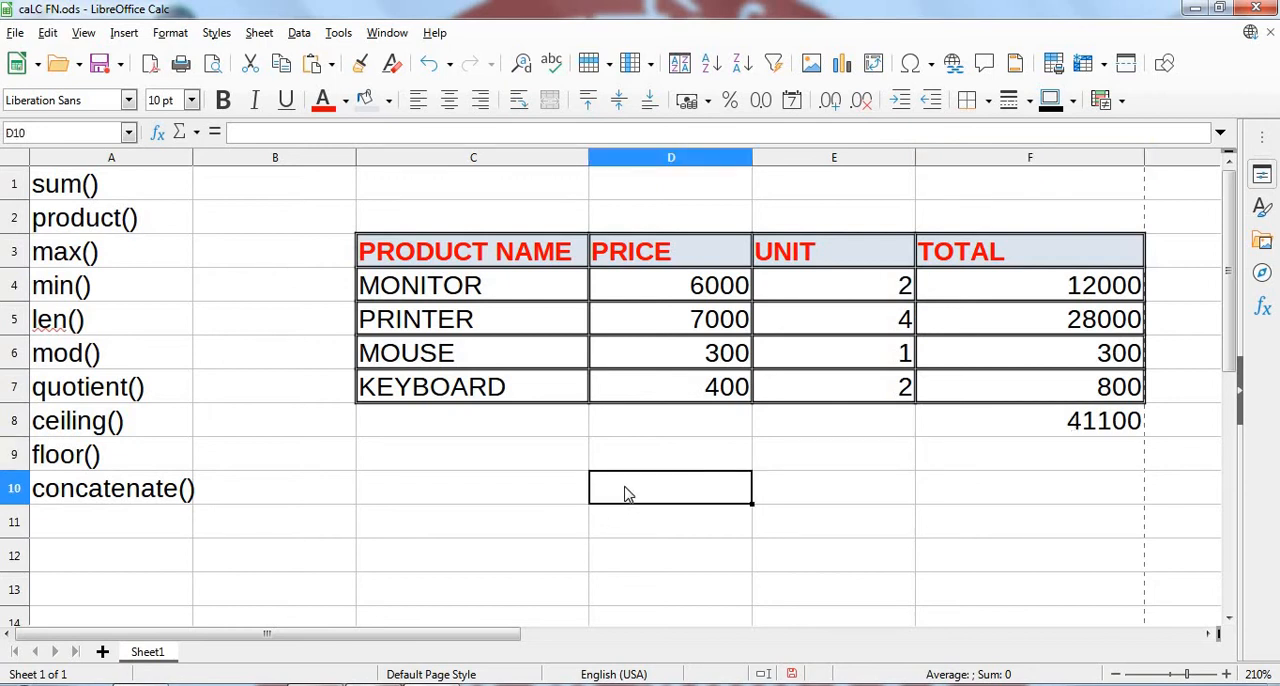
pyautogui.write('=ma')
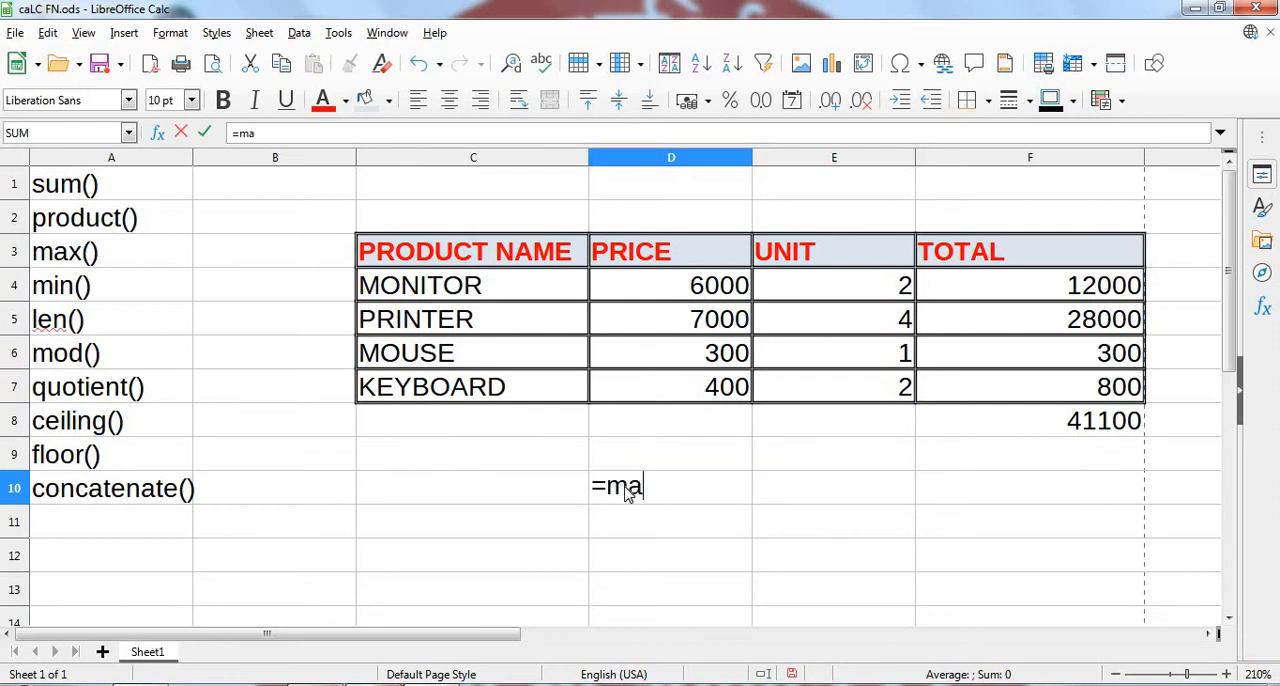
pyautogui.write('x')
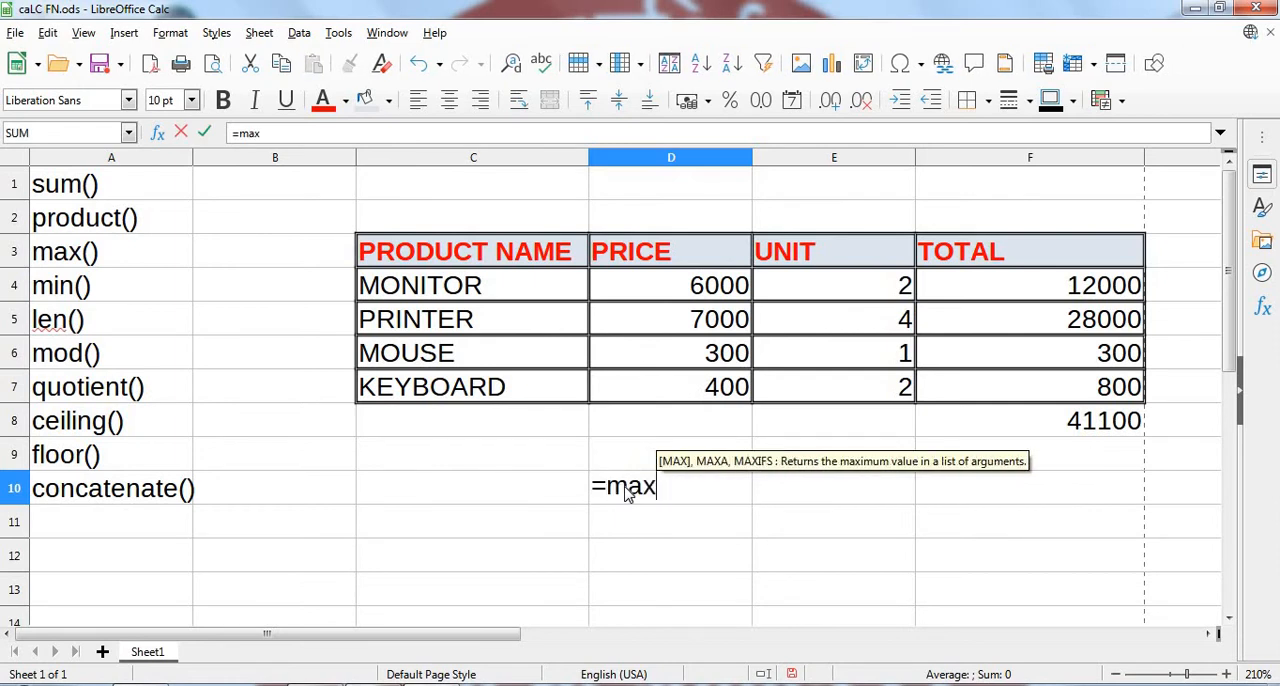
pyautogui.write('(')
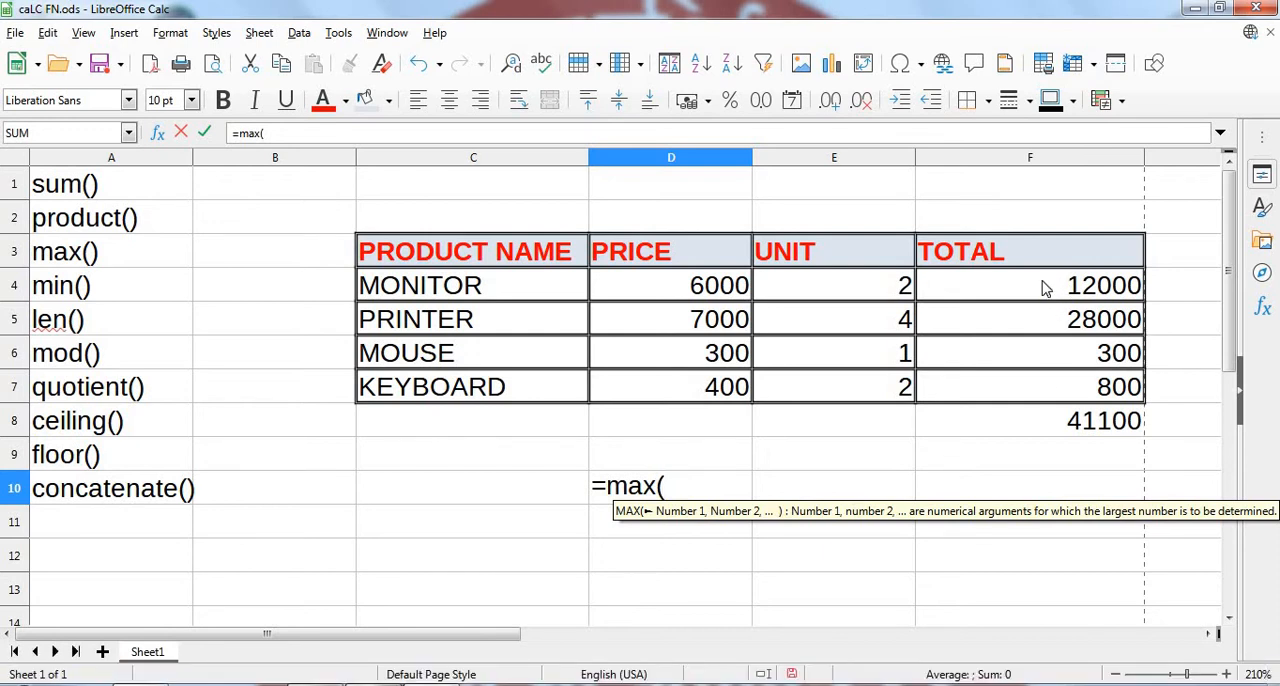
pyautogui.click(1046, 288)
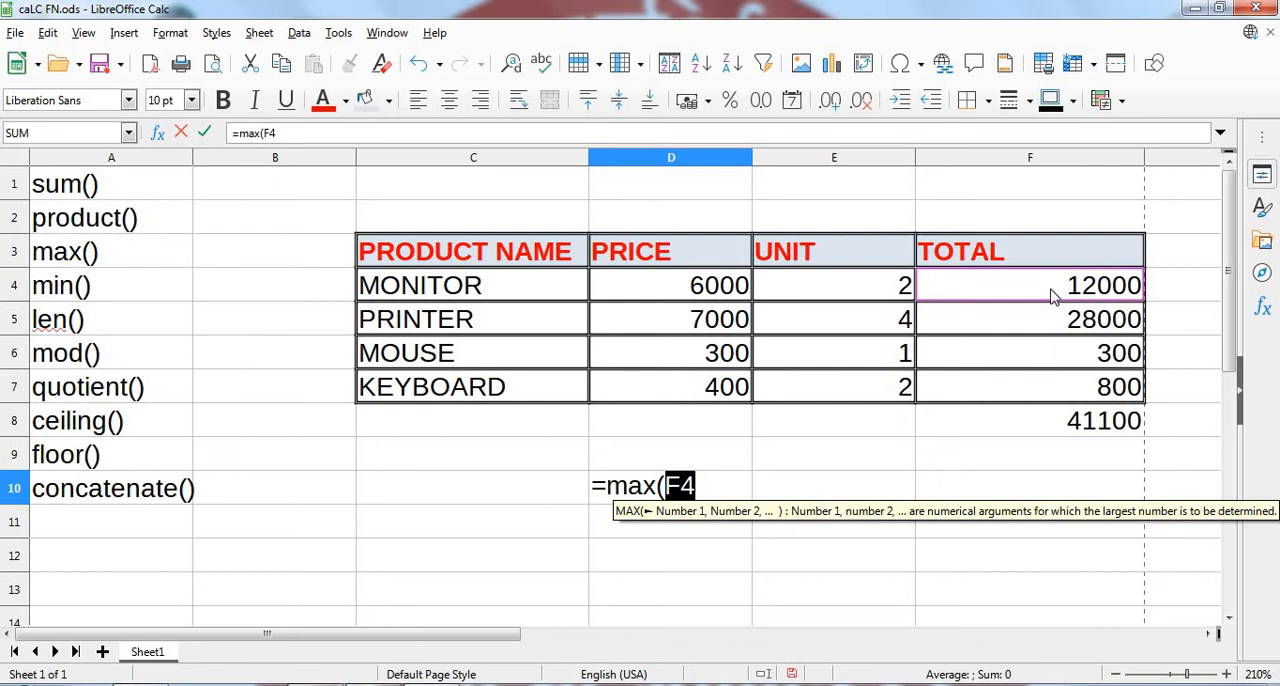
pyautogui.moveTo(1051, 289); pyautogui.dragTo(1049, 406)
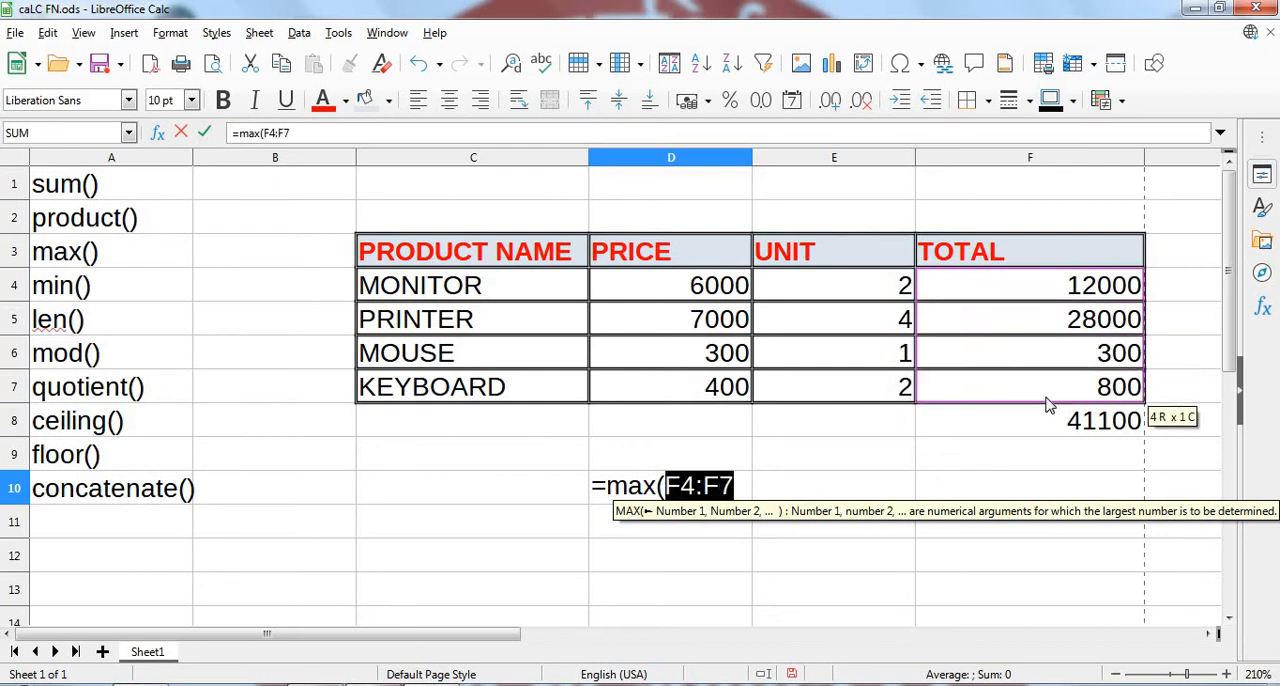
pyautogui.click(745, 484)
pyautogui.write(')')
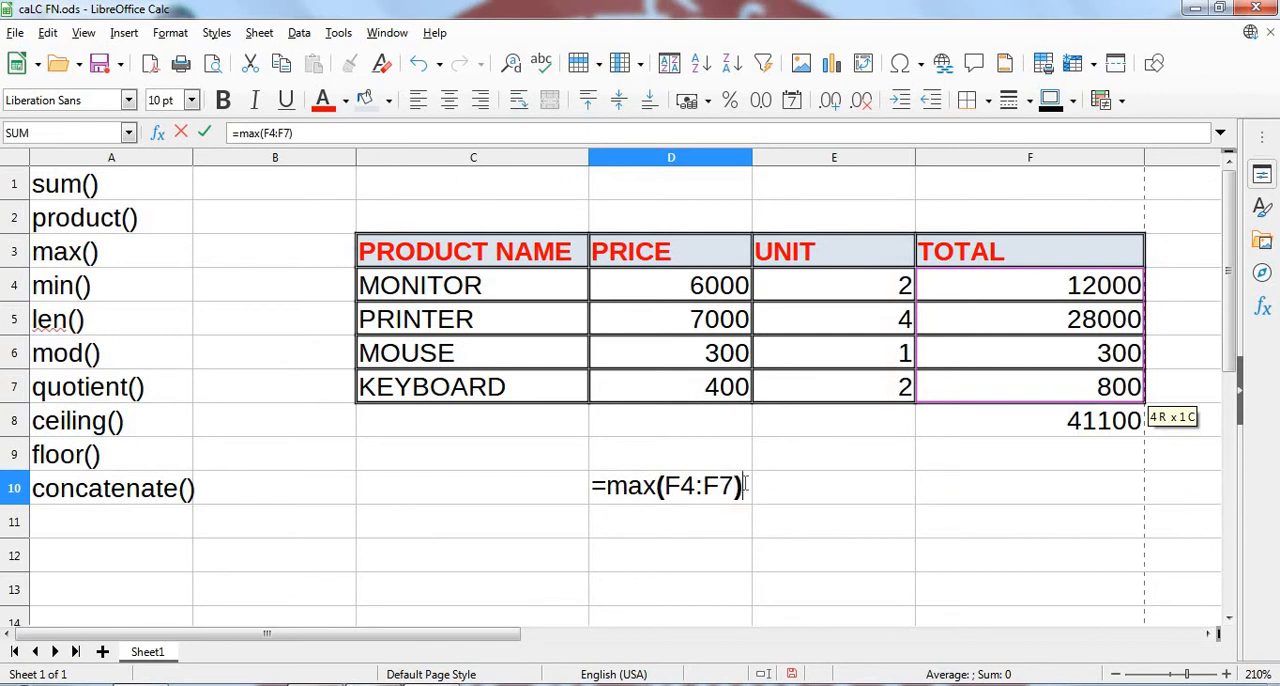
pyautogui.press('Return')
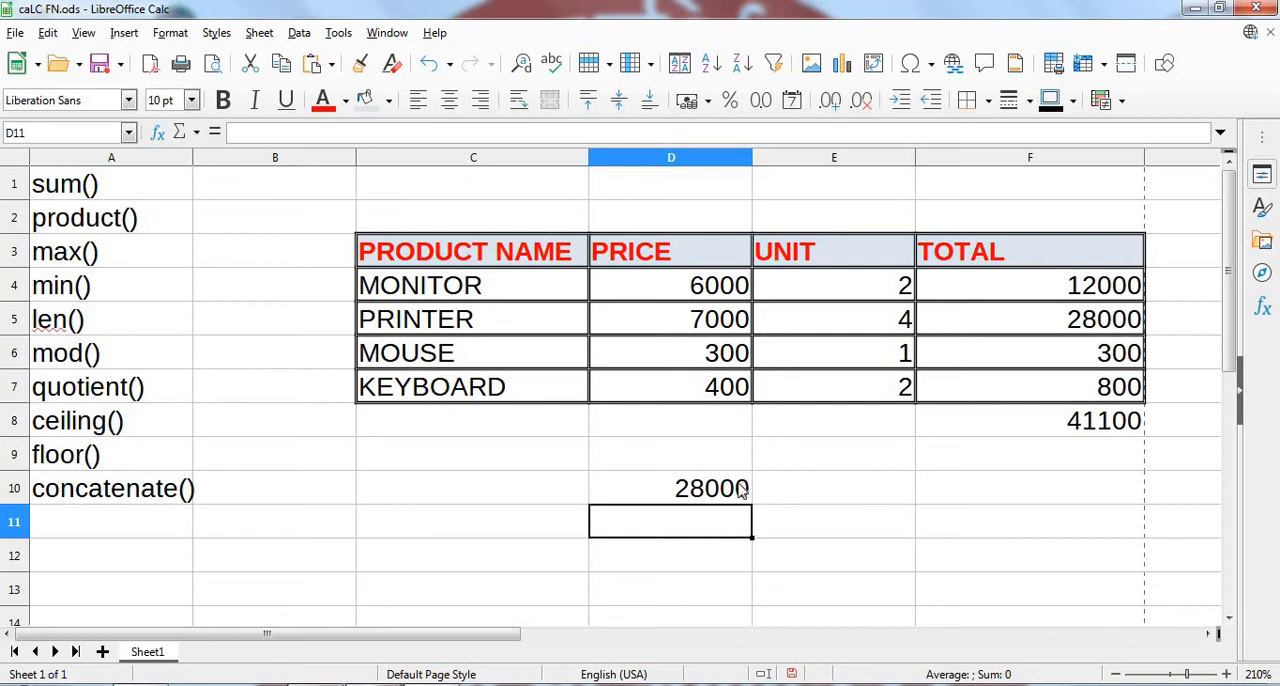
pyautogui.click(743, 488)
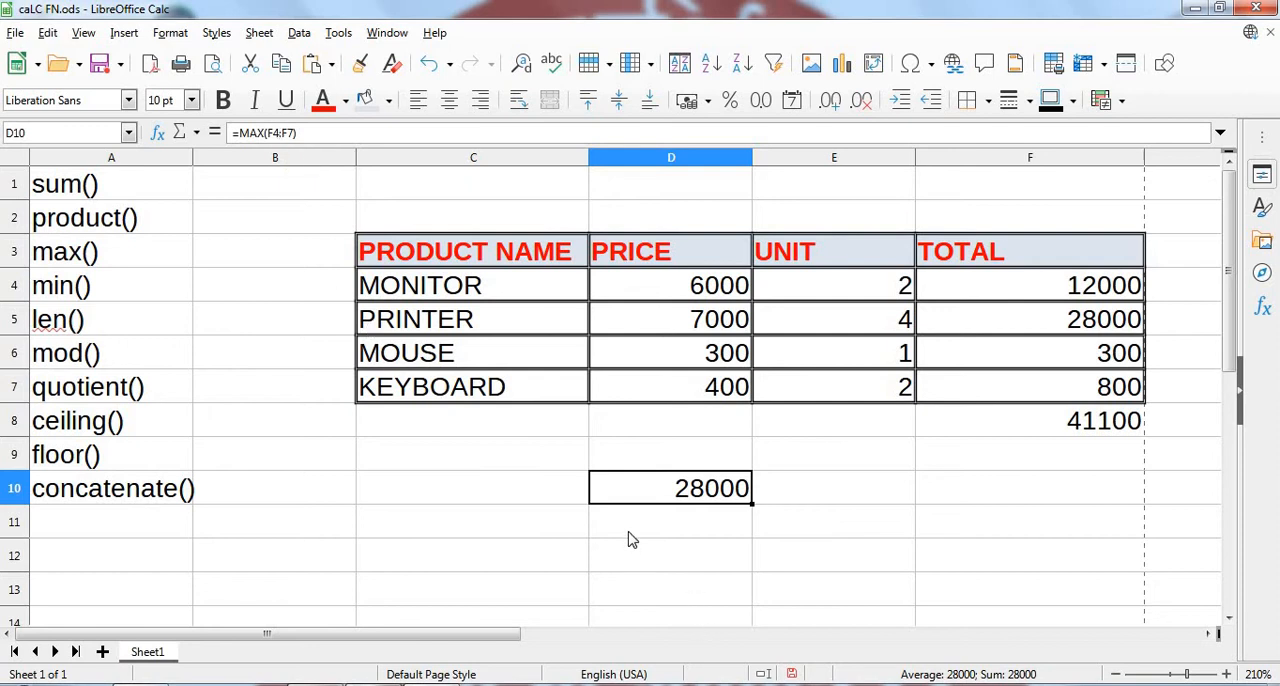
# - Add the label "max" in C10 and the label "min" in C11
pyautogui.click(562, 485)
pyautogui.write('ma')
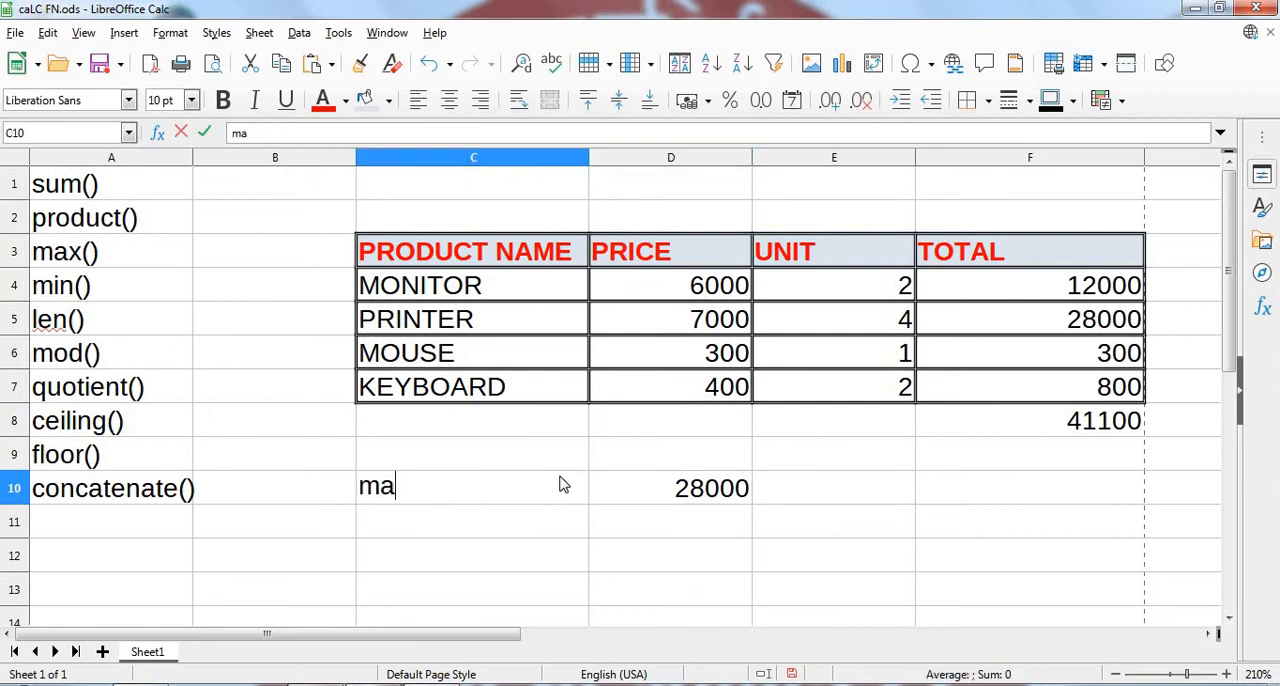
pyautogui.write('x')
pyautogui.press('Return')
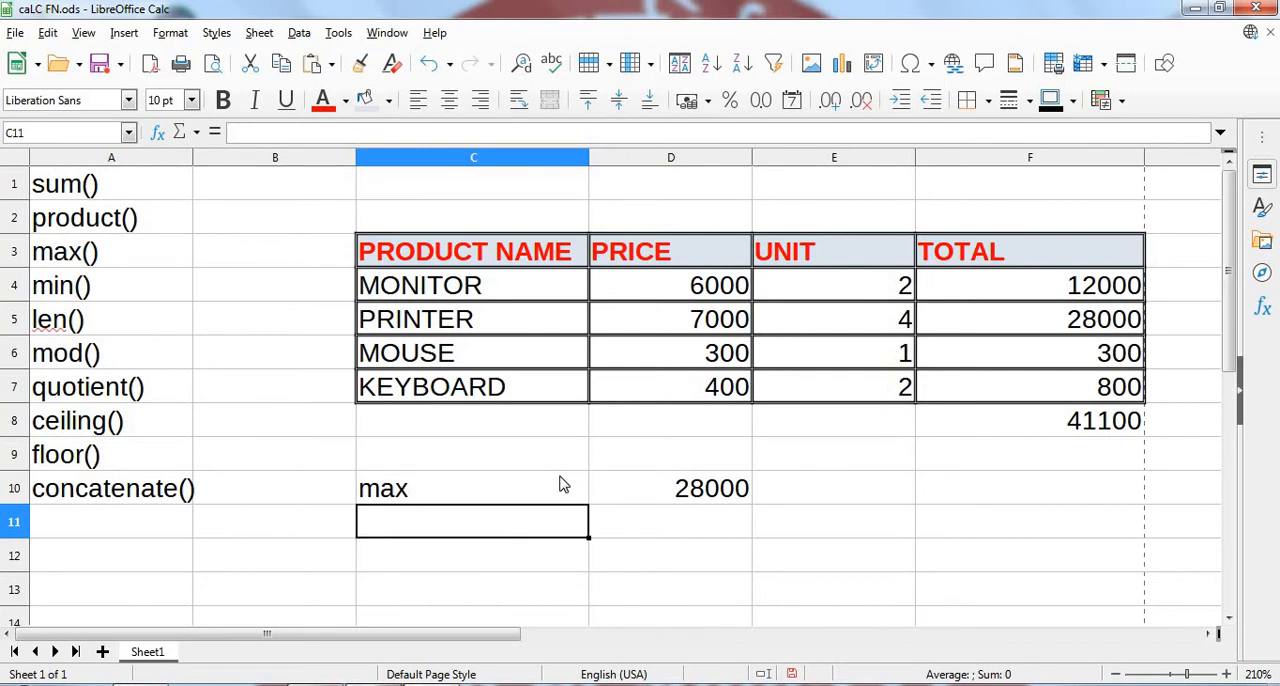
pyautogui.write('min')
pyautogui.press('Tab')
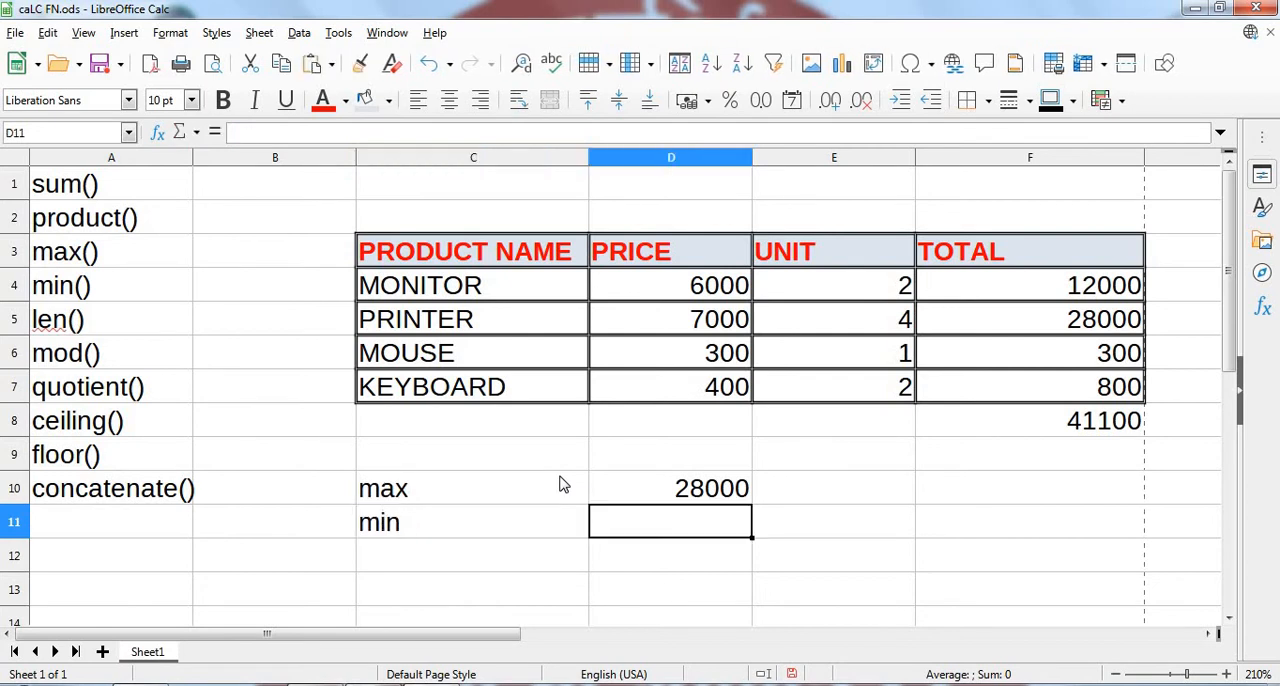
# - Find the smallest product total in D11 from individually listed cells with the formula =min(F4,F5,F6,F7)
pyautogui.write('=min')
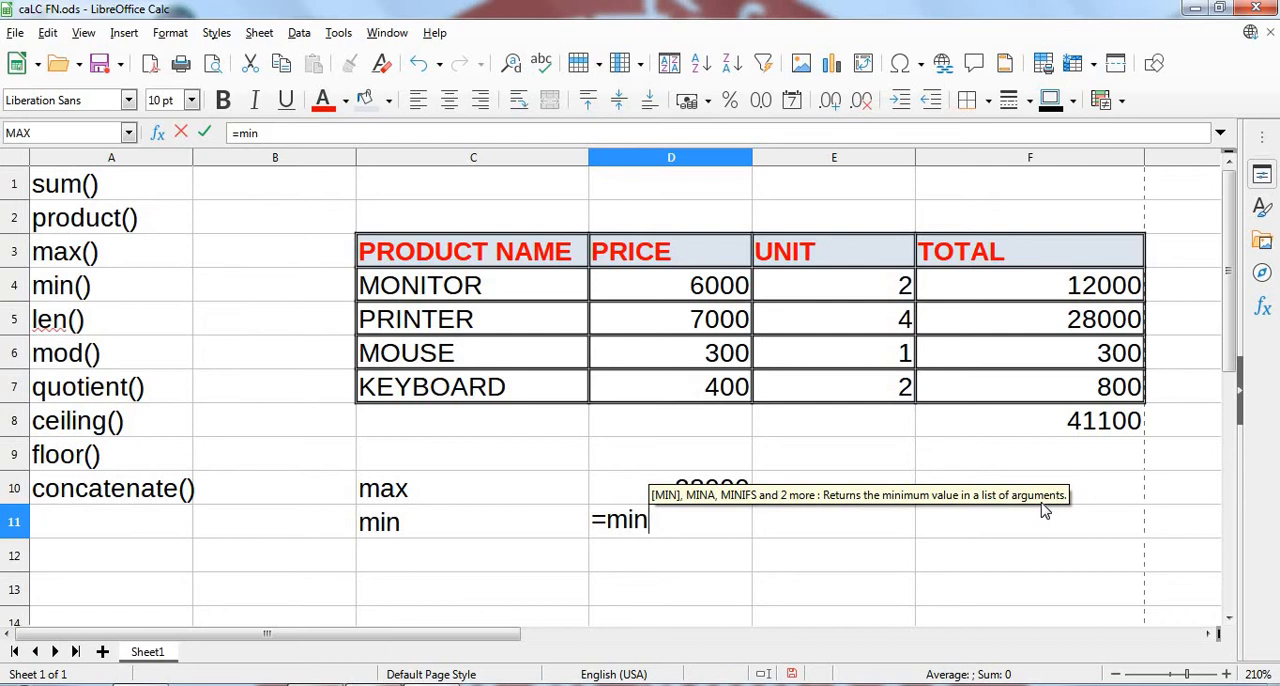
pyautogui.write('(')
pyautogui.click(1052, 291)
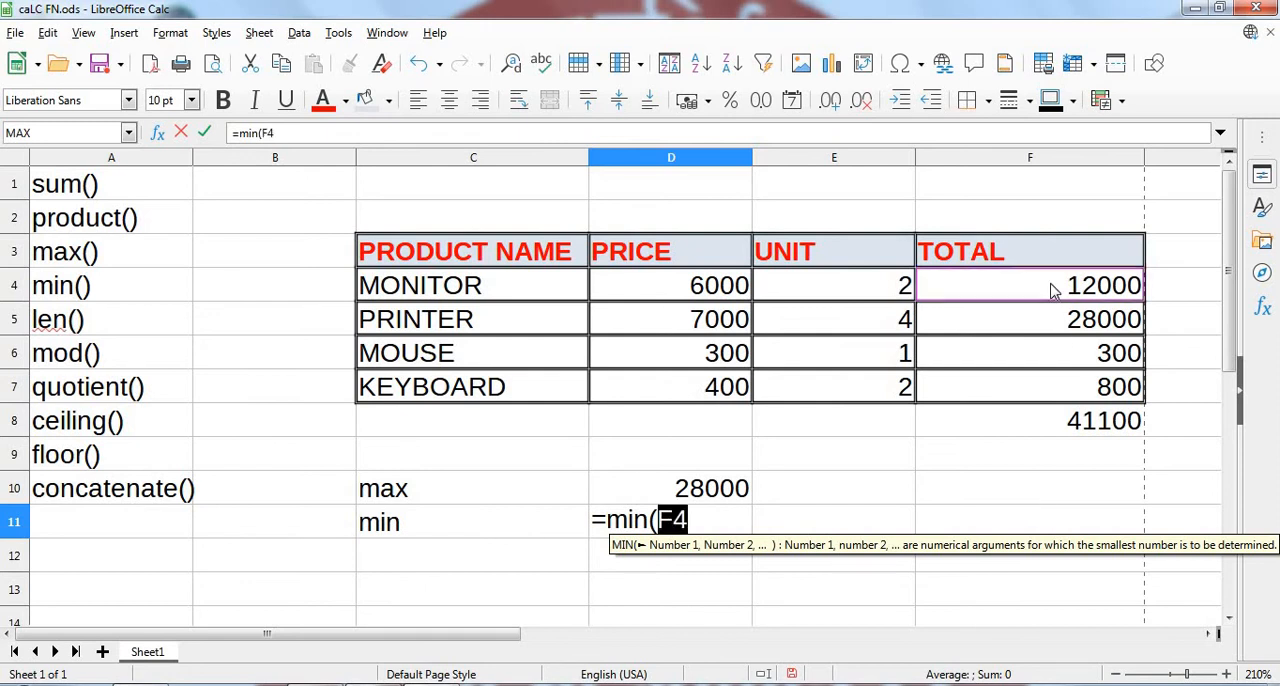
pyautogui.write(',')
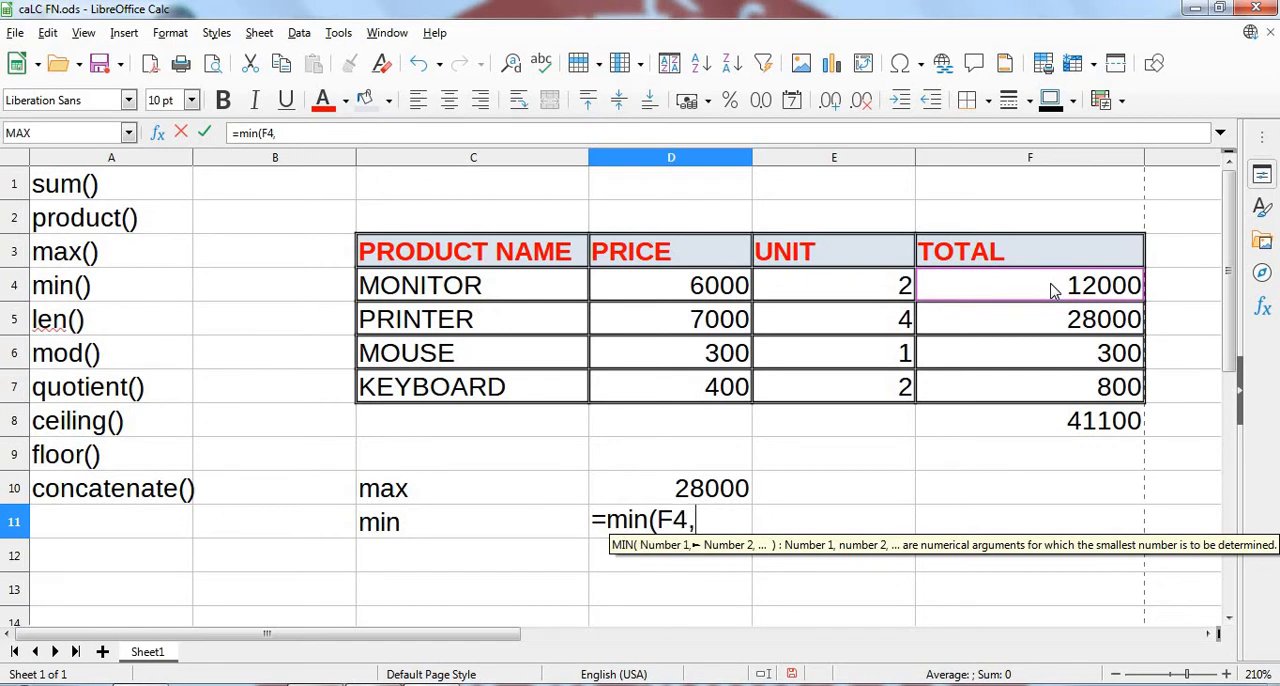
pyautogui.click(1070, 330)
pyautogui.write(',')
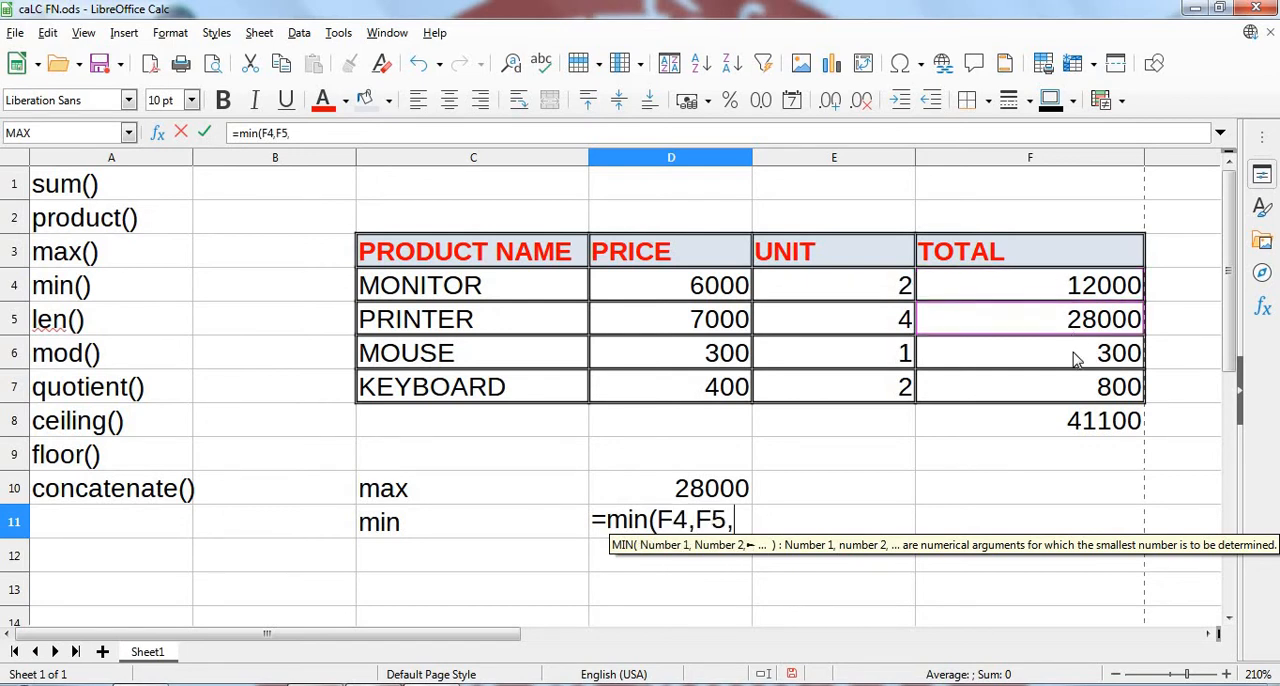
pyautogui.click(1075, 358)
pyautogui.write(',')
pyautogui.click(1080, 393)
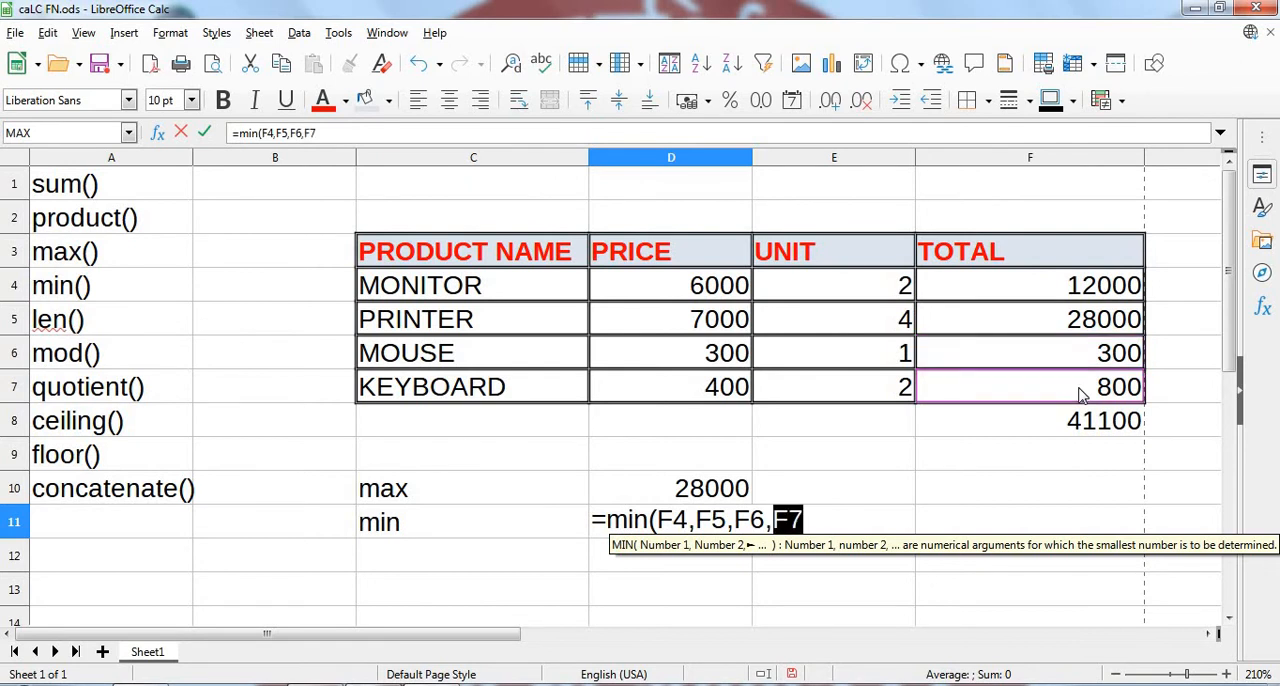
pyautogui.write(')')
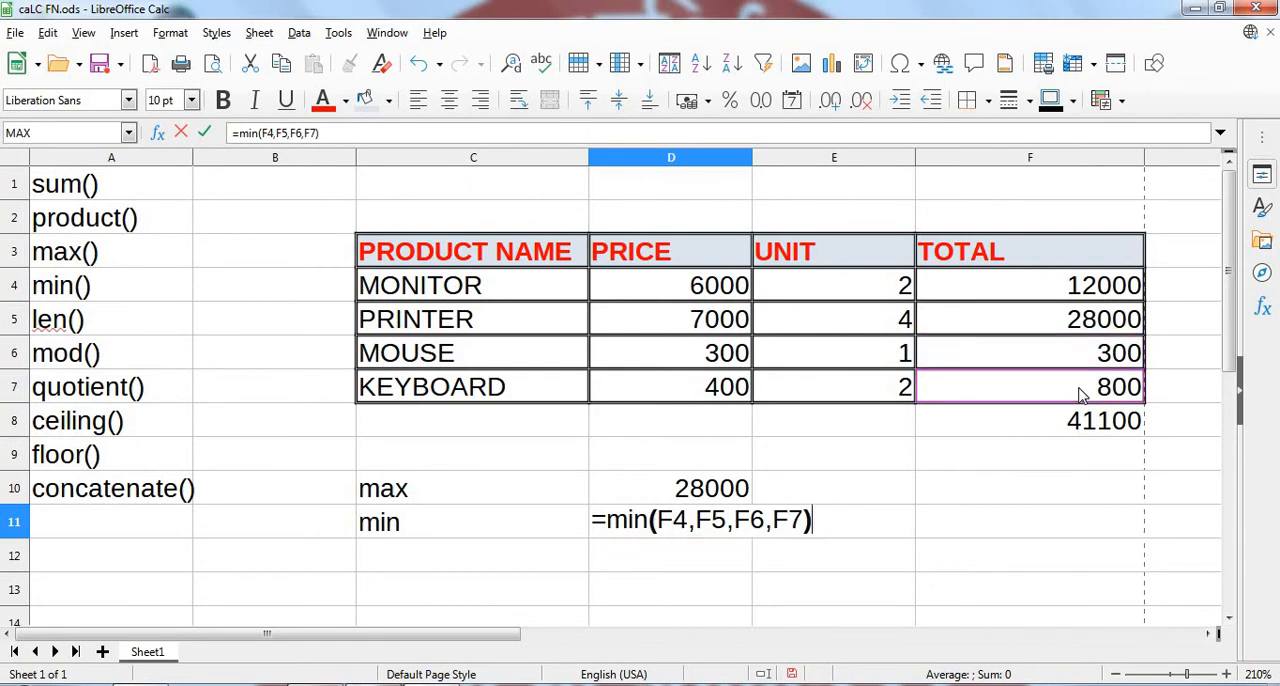
pyautogui.press('Return')
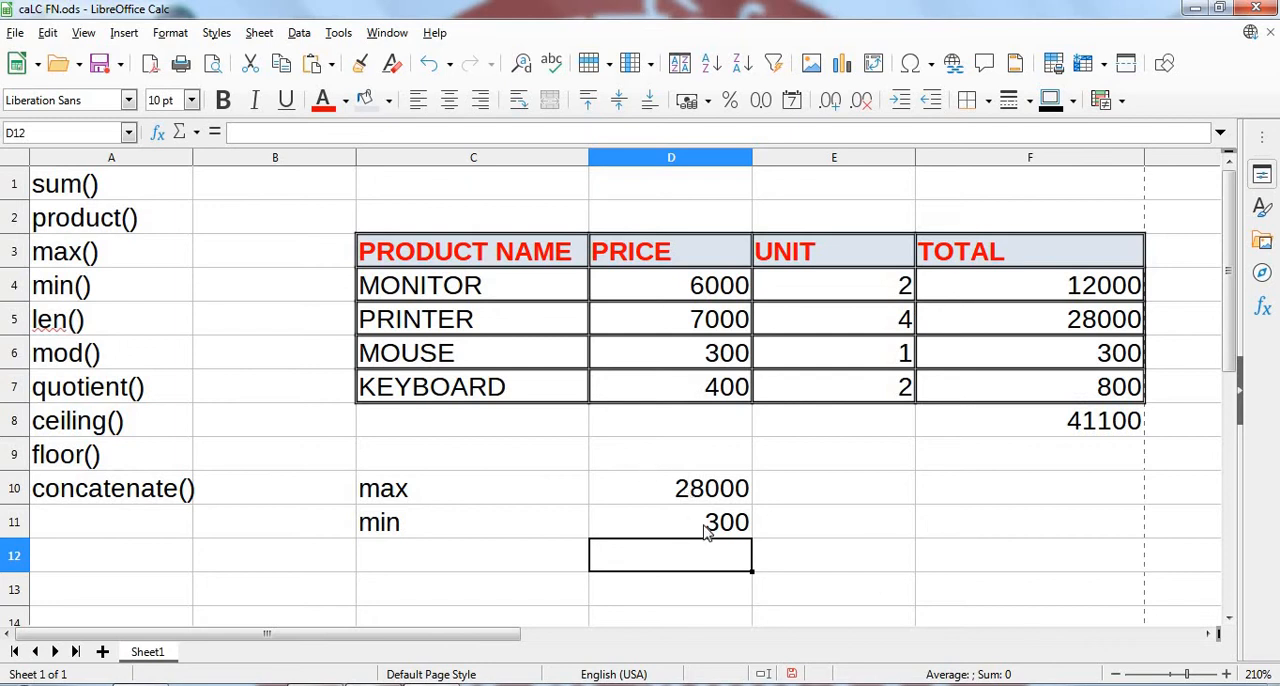
pyautogui.click(897, 422)
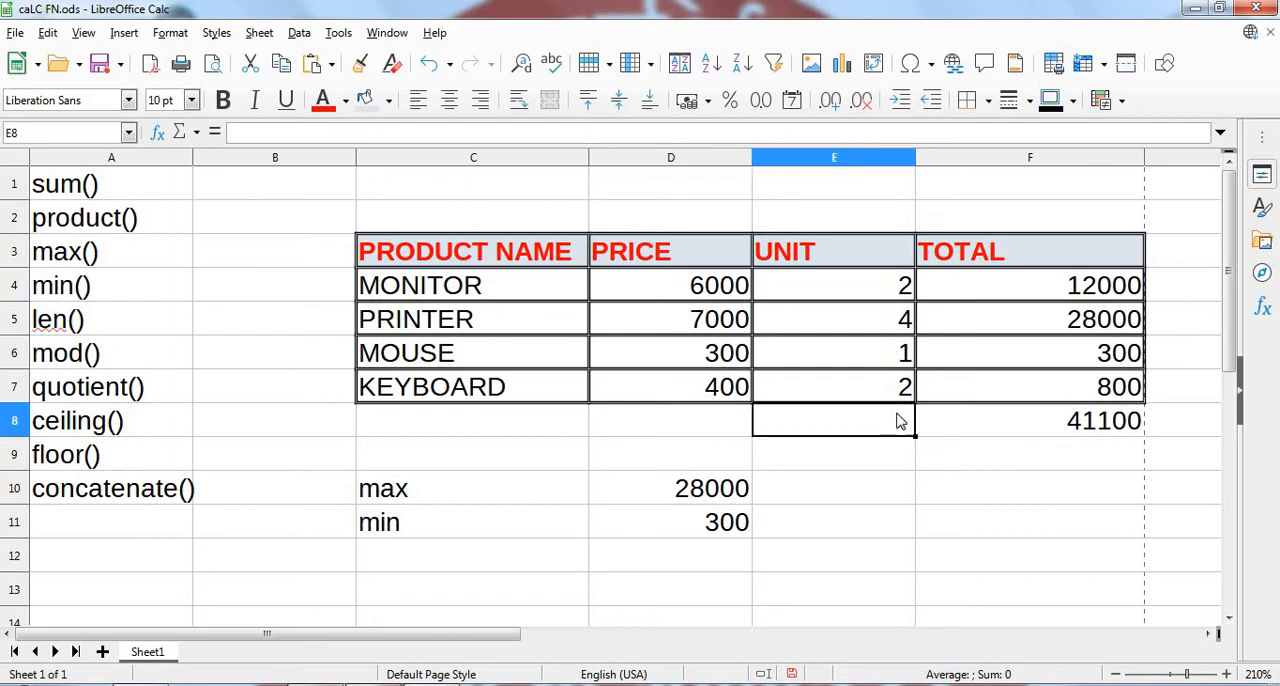
# - Add the label "len" in C12 and get the length of the product name MONITOR in D12 with =len(C4)
pyautogui.click(505, 569)
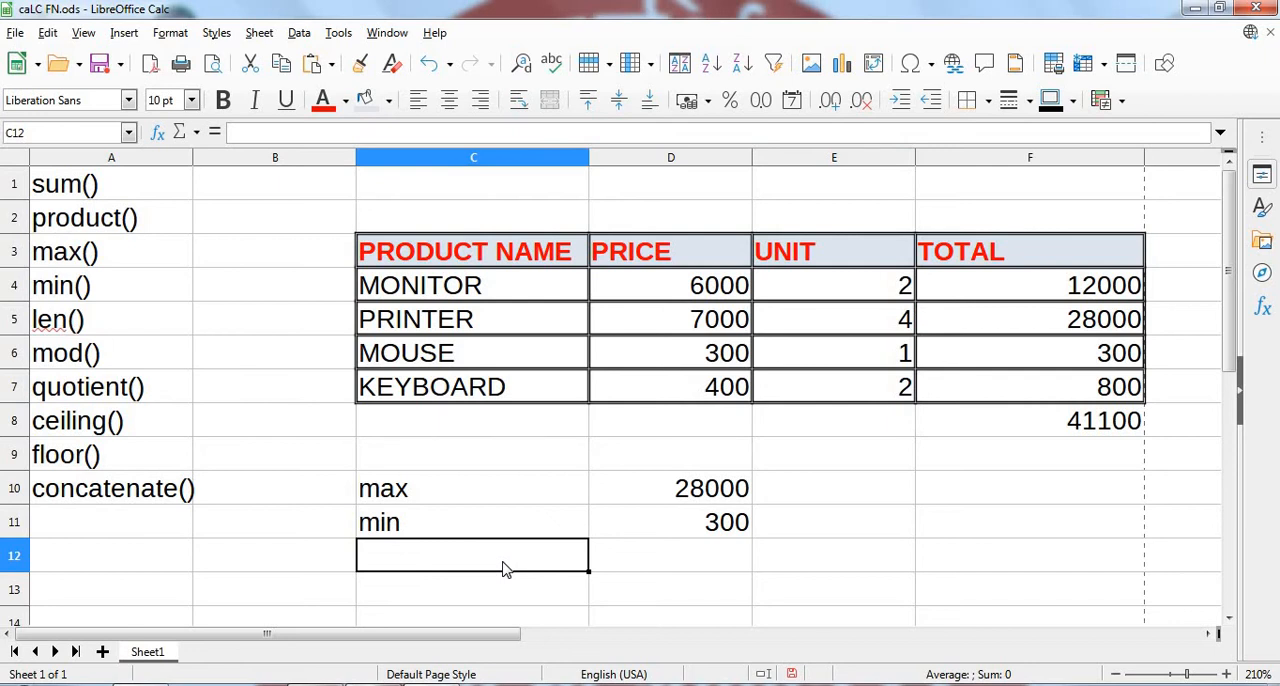
pyautogui.write('len')
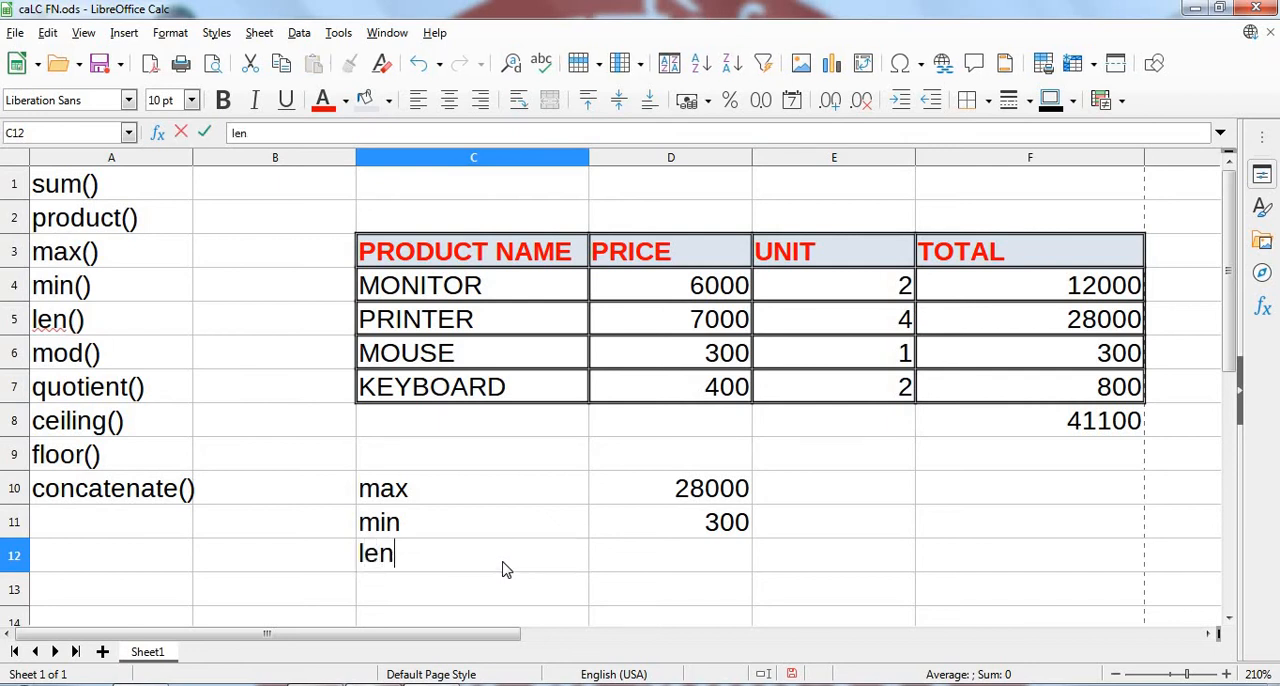
pyautogui.press('Tab')
pyautogui.write('=')
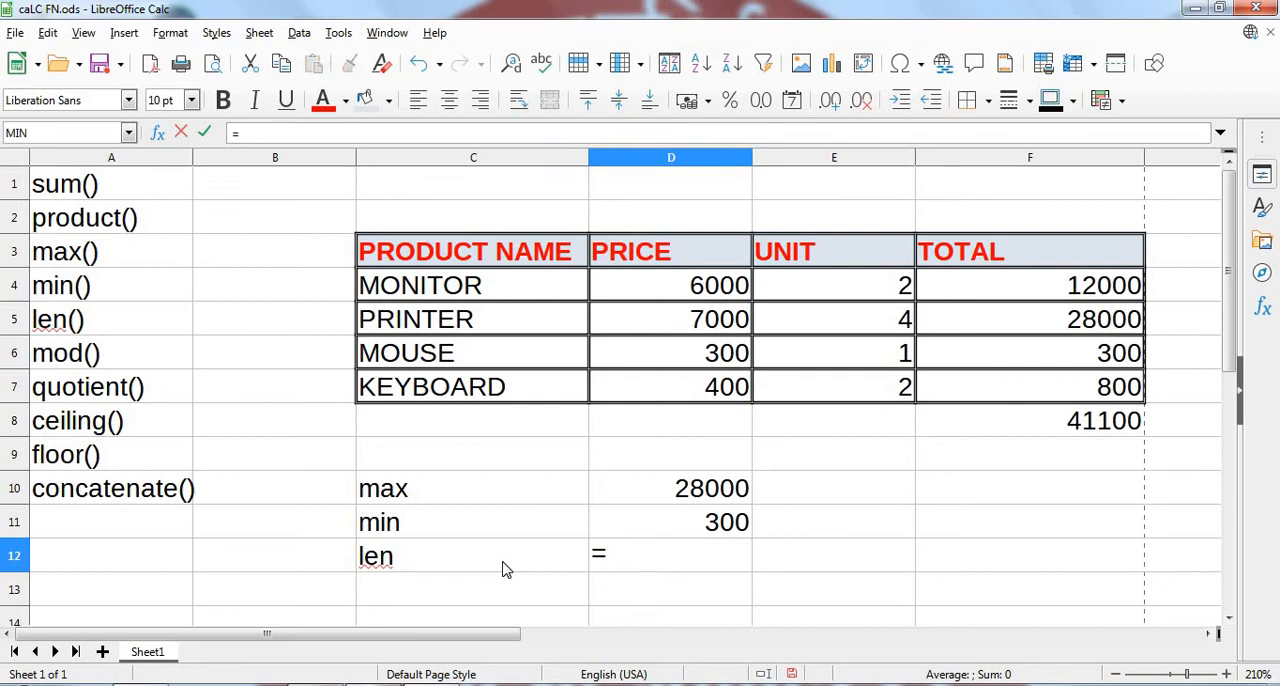
pyautogui.write('len')
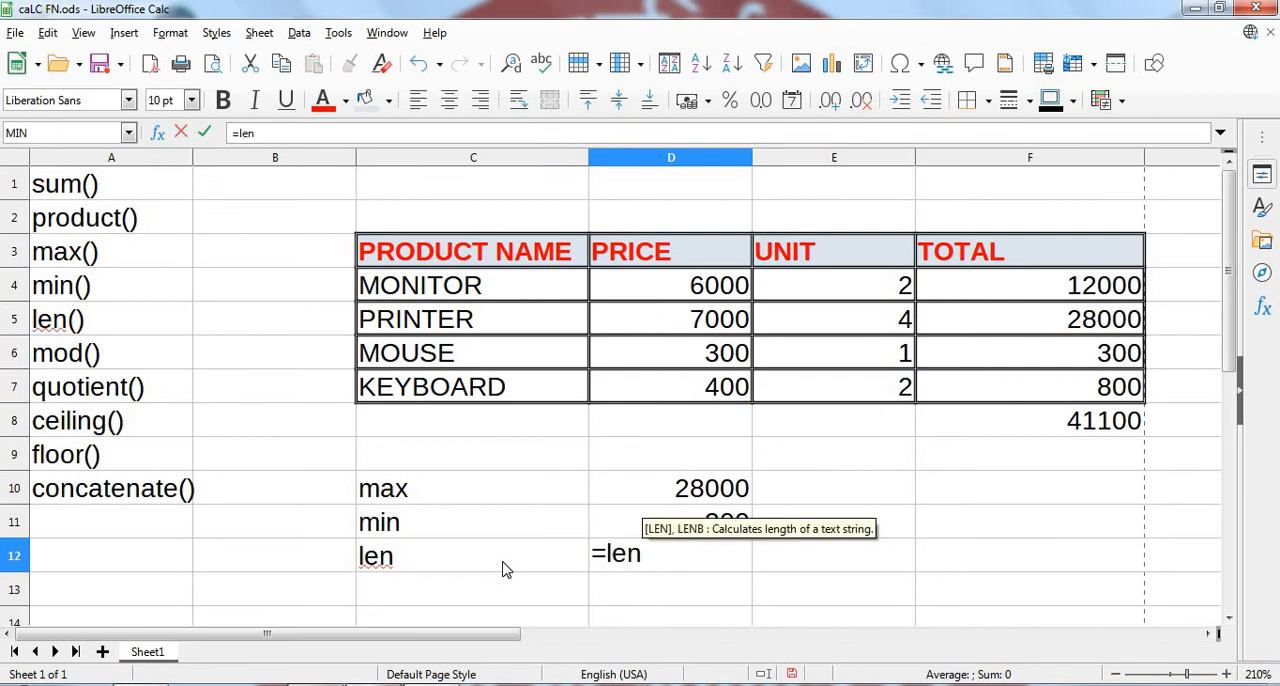
pyautogui.write('(')
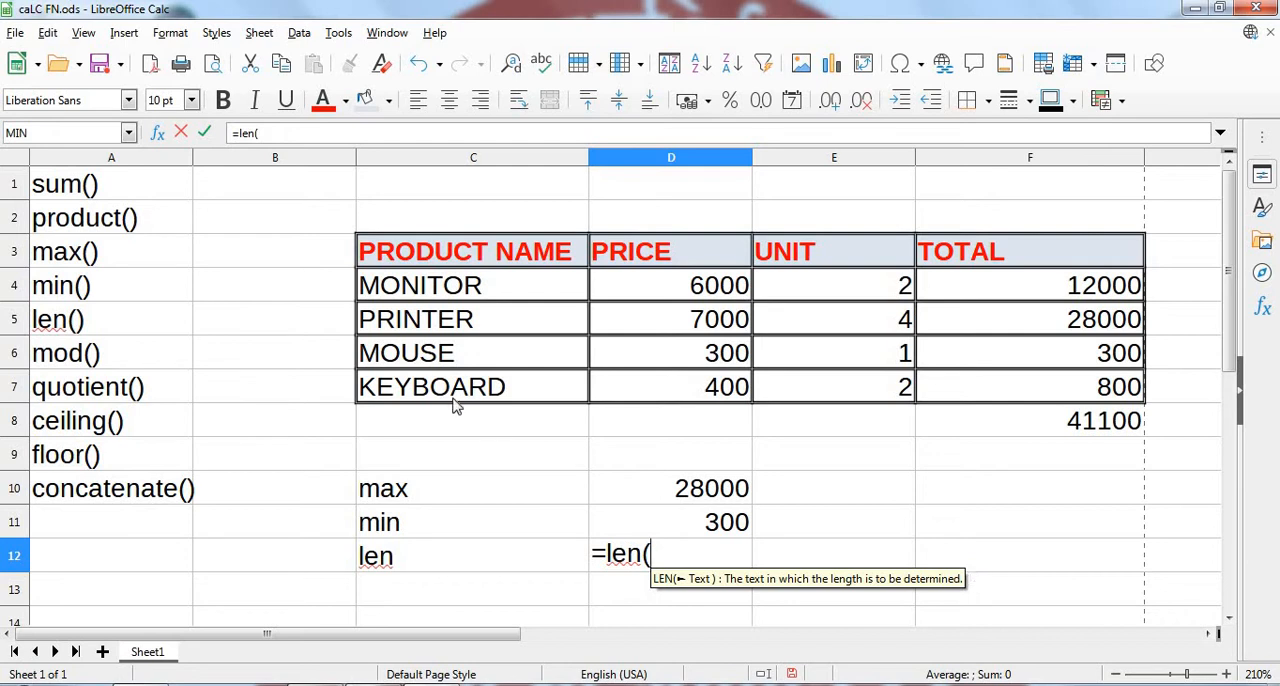
pyautogui.click(450, 291)
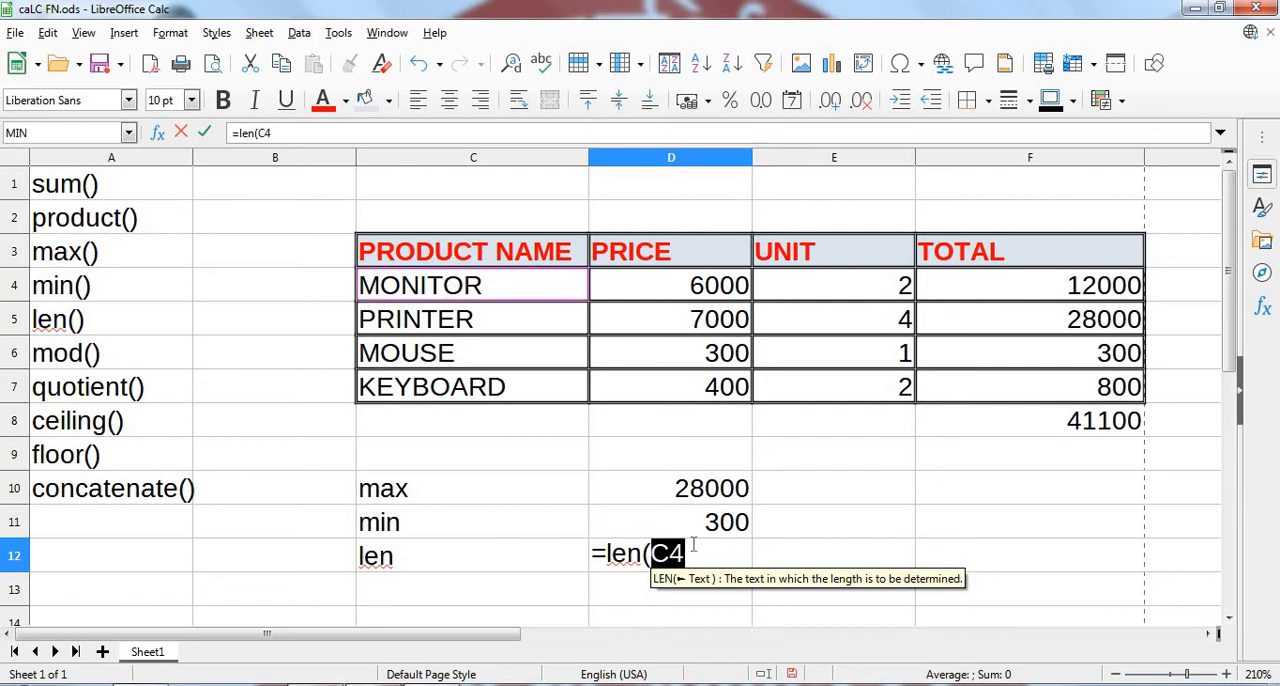
pyautogui.write(')')
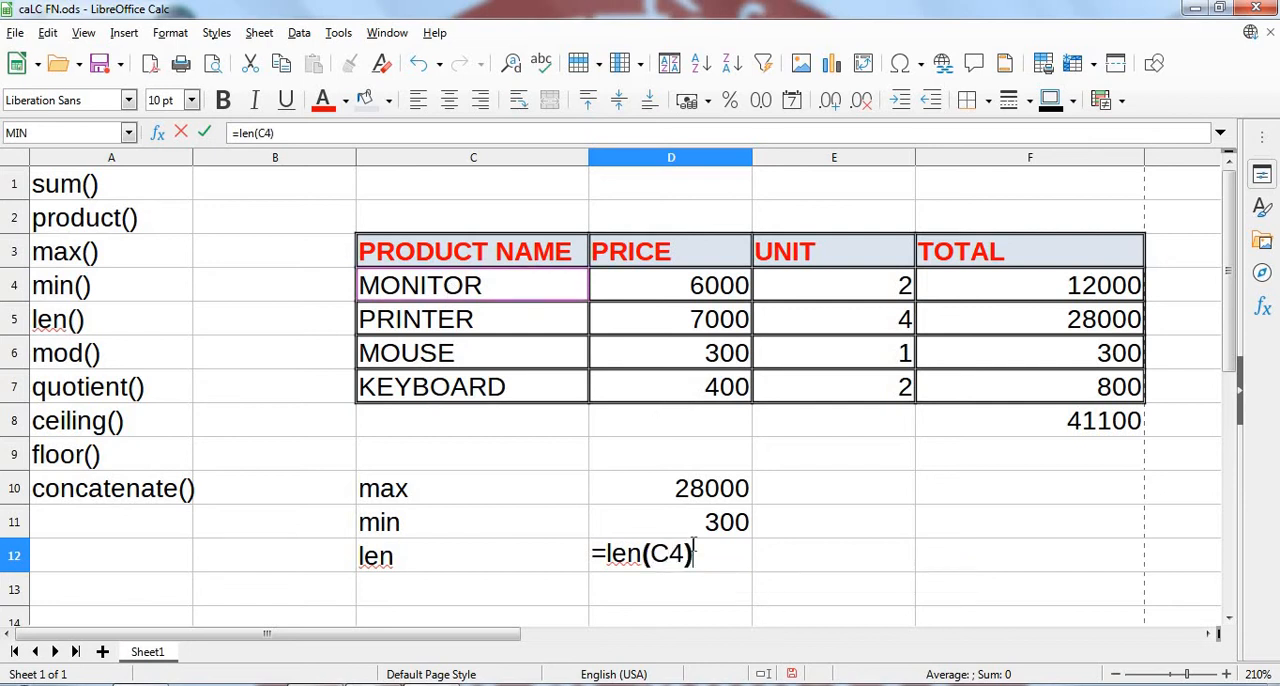
pyautogui.press('Return')
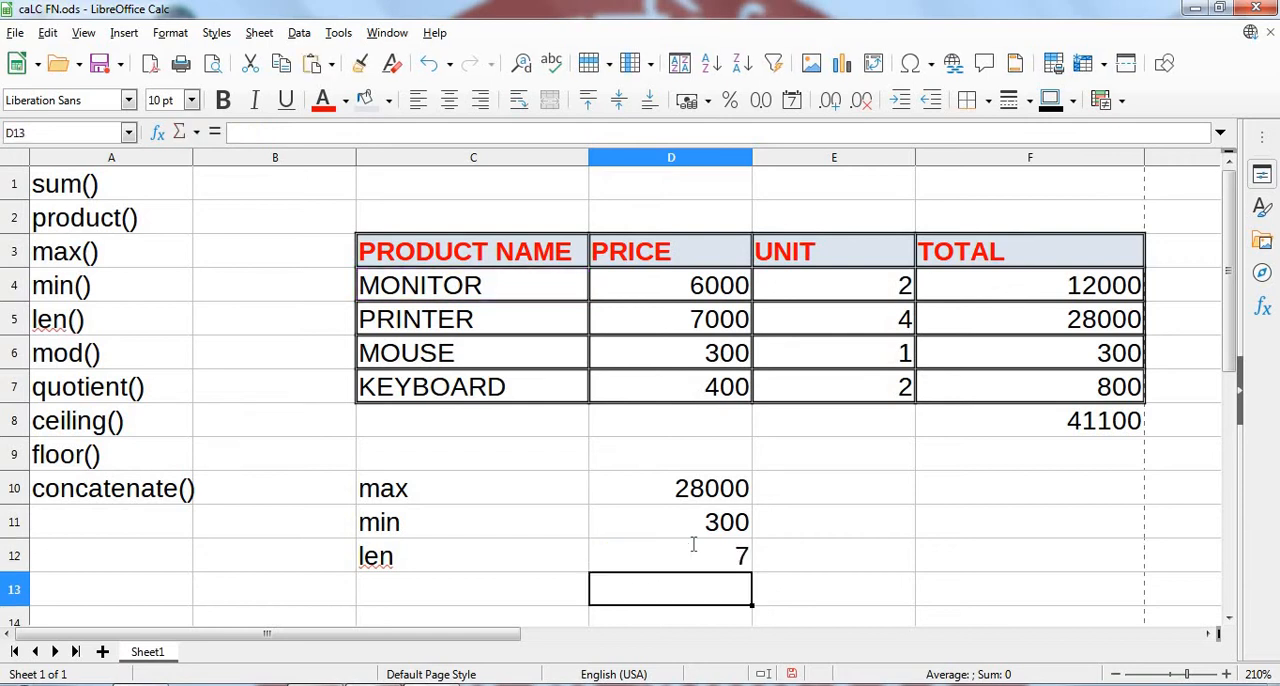
pyautogui.click(705, 563)
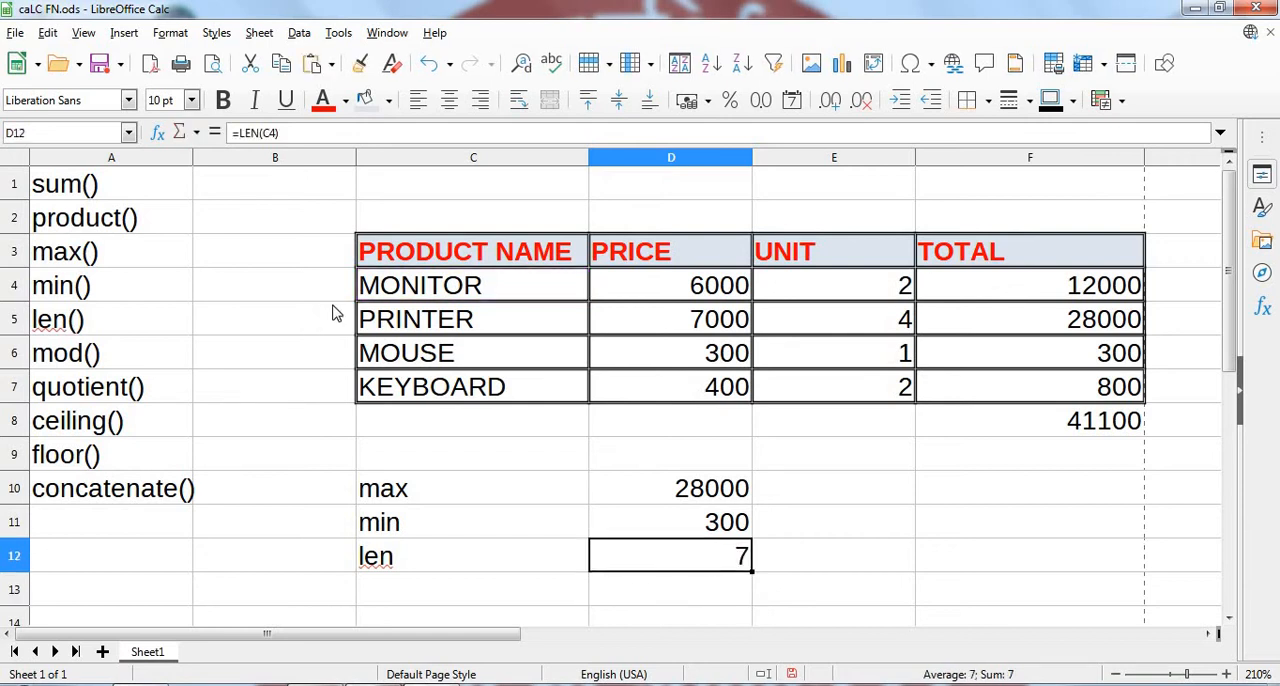
# - Calculate the length of a literal text in E12 with =len("the computer"), accepting the proposed correction for the missing closing quote
pyautogui.click(812, 567)
pyautogui.write('=m')
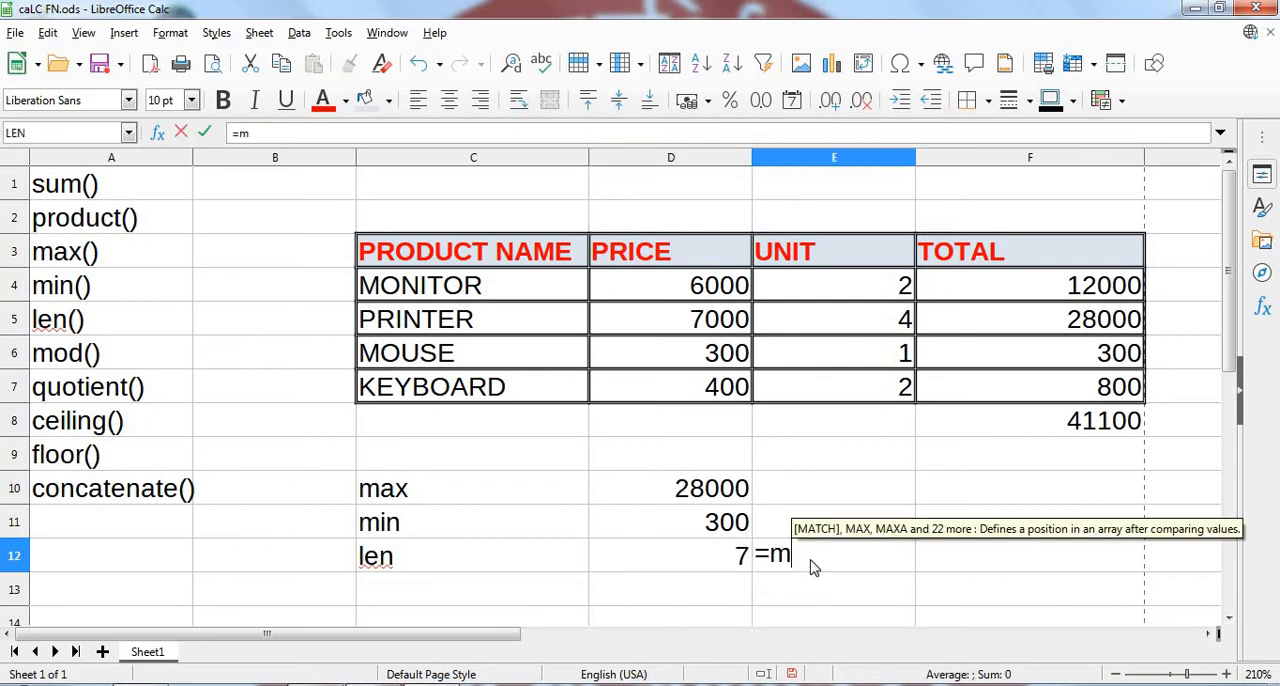
pyautogui.press('BackSpace')
pyautogui.write('le')
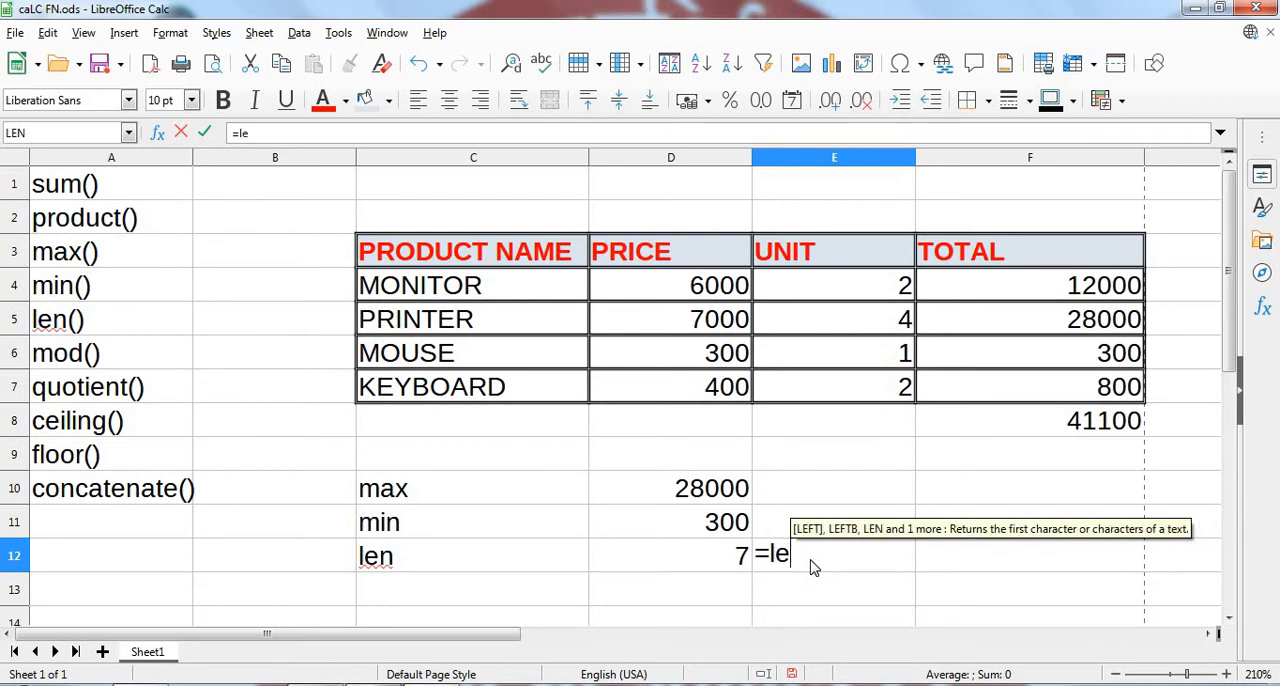
pyautogui.write('n(')
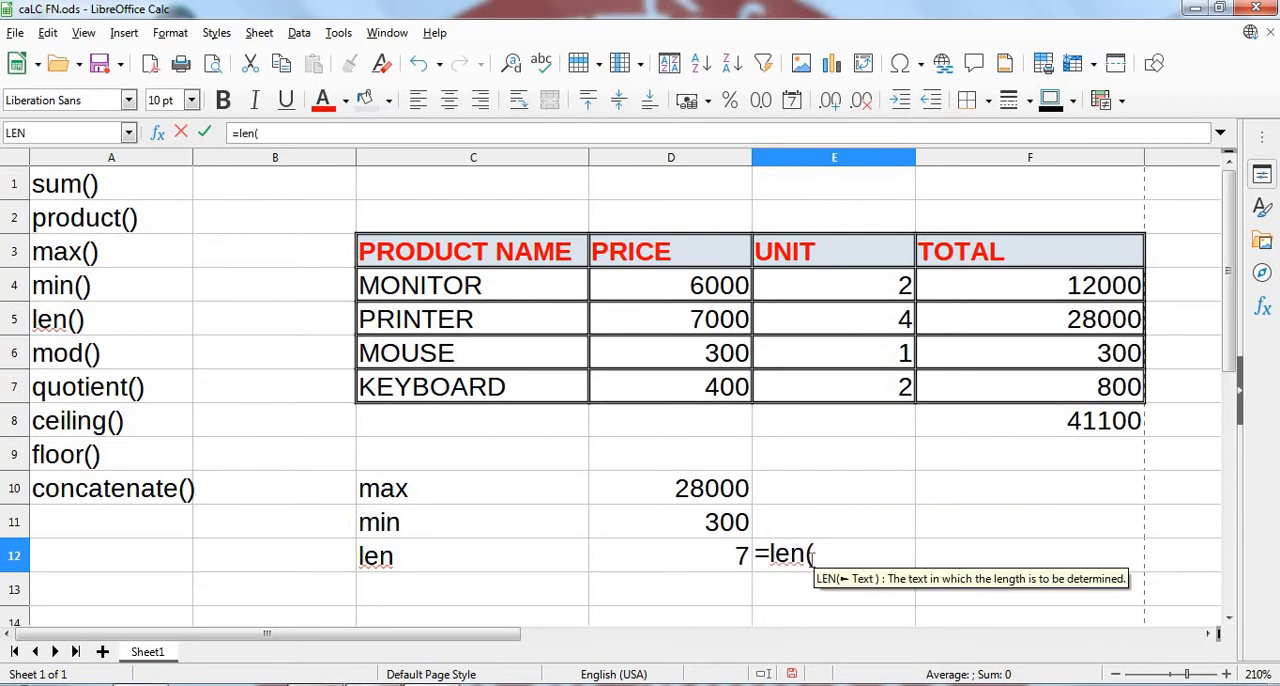
pyautogui.write('"')
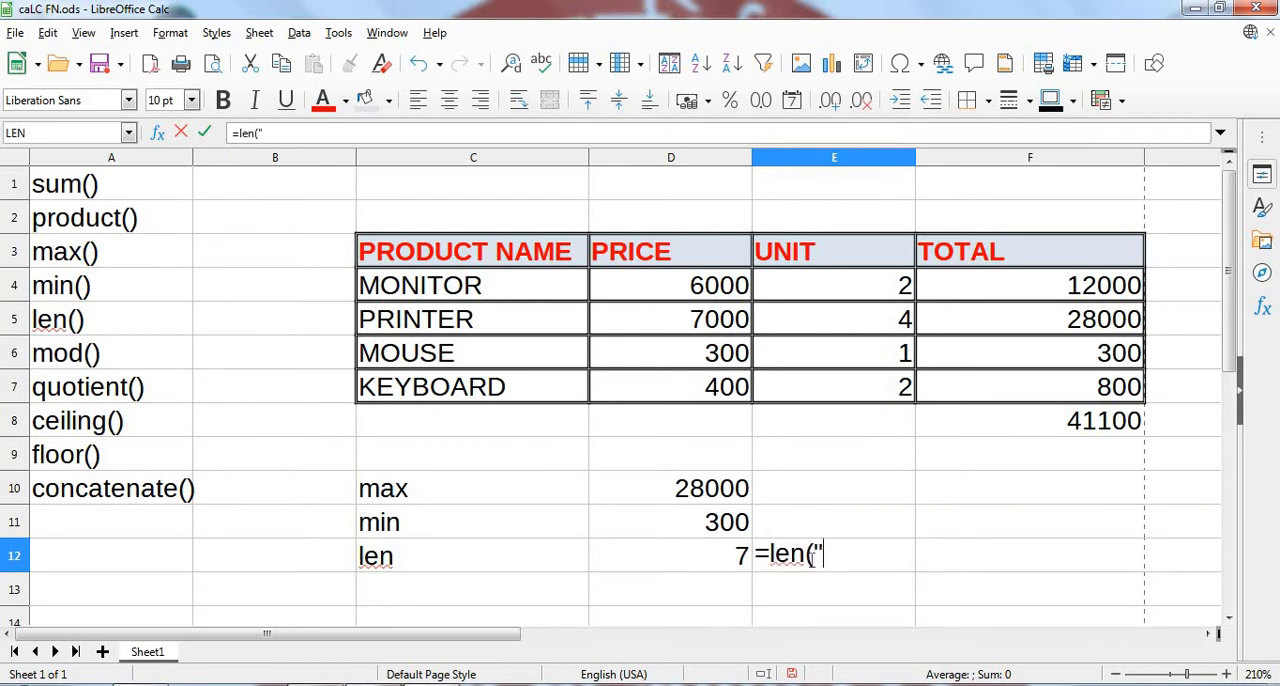
pyautogui.write('the compu')
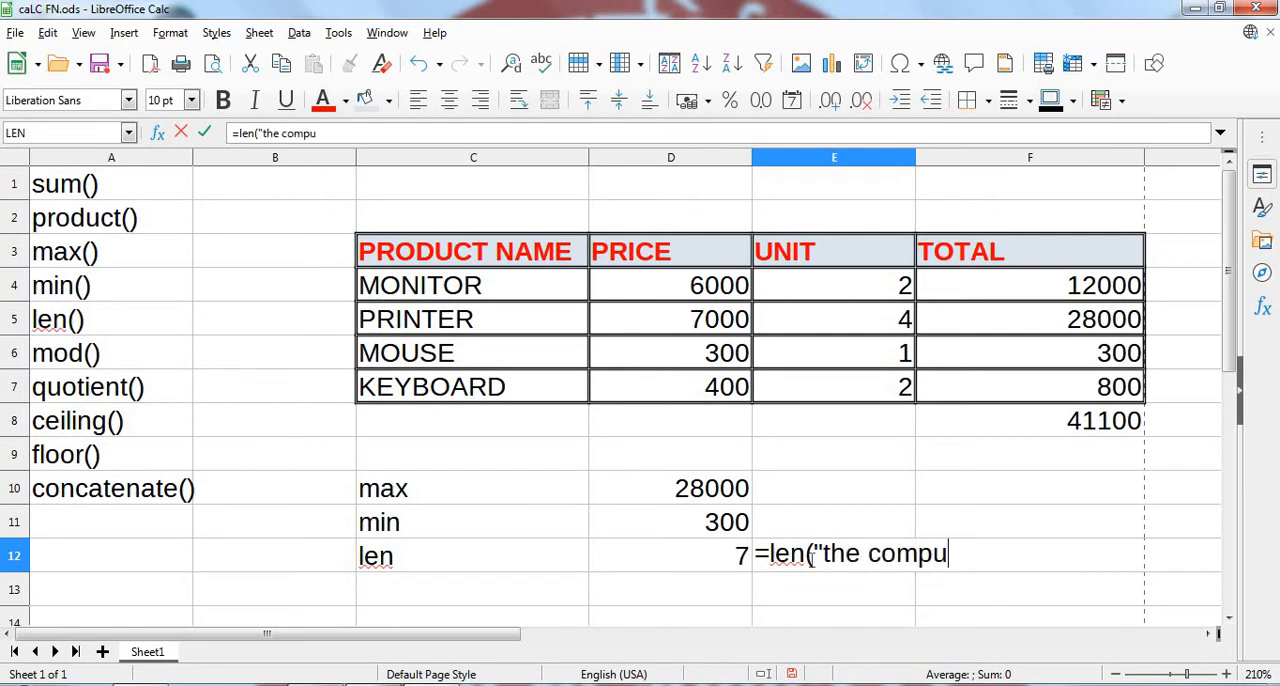
pyautogui.write('ter)')
pyautogui.press('Return')
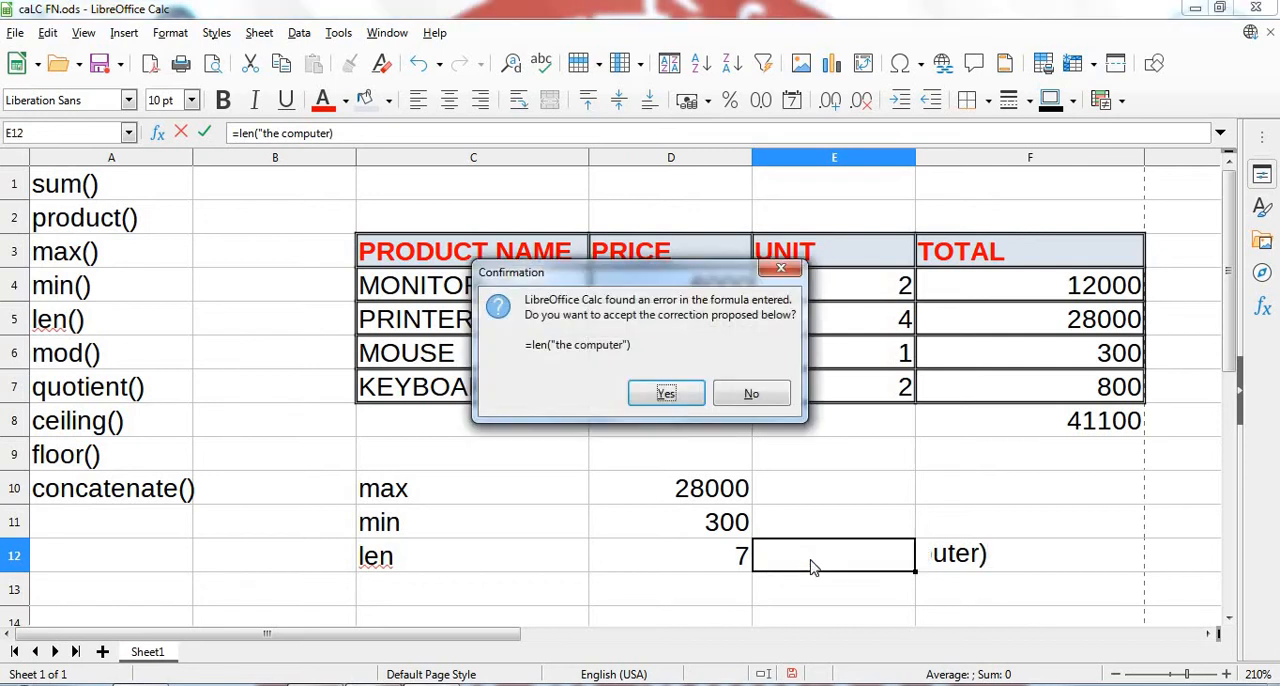
pyautogui.click(666, 394)
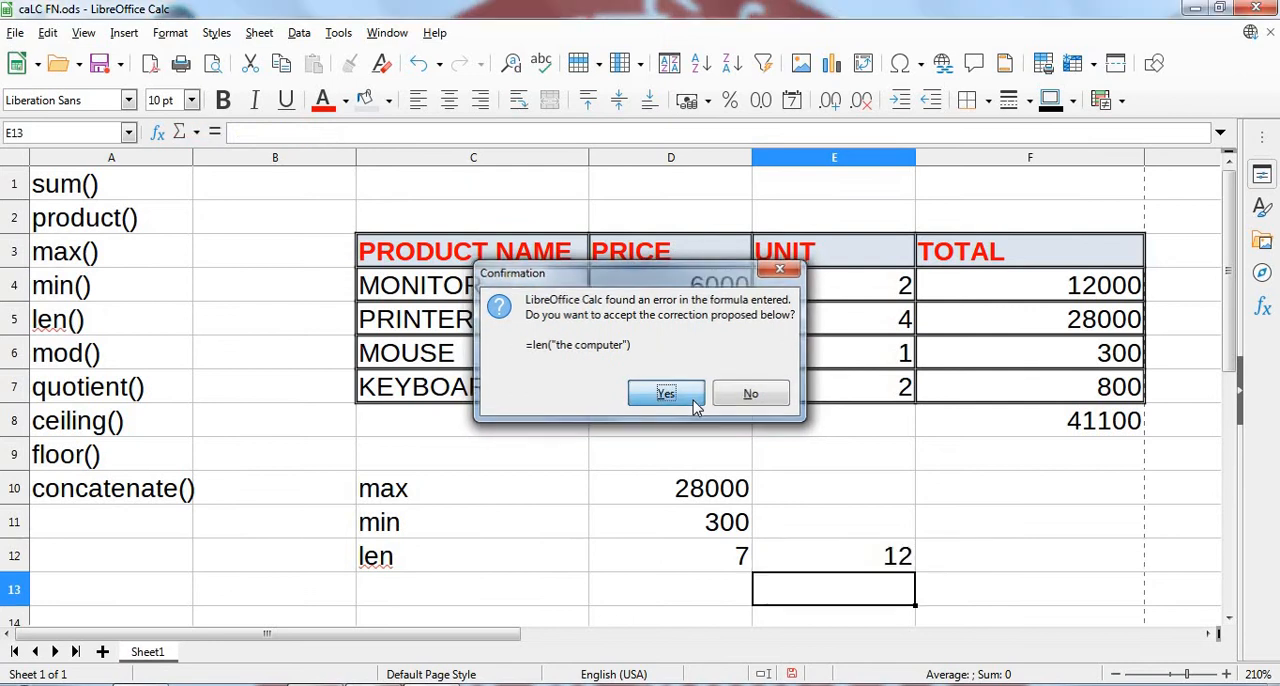
pyautogui.click(853, 570)
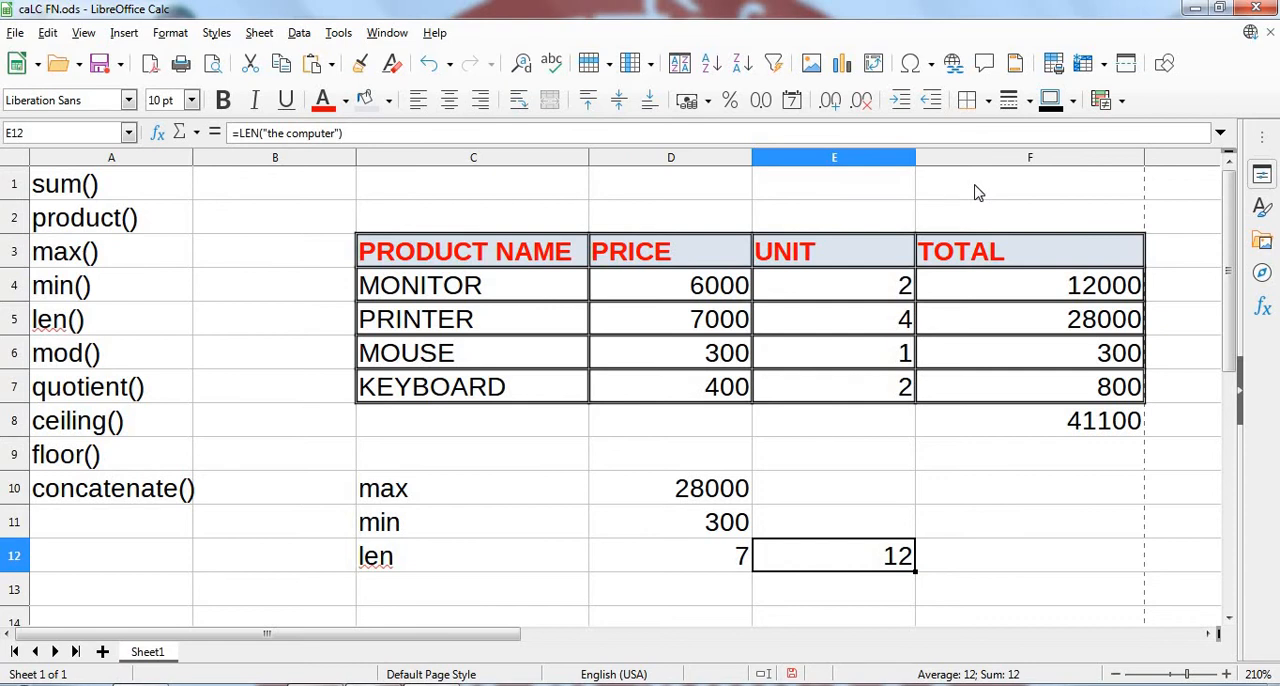
# - Add the label "mod" in C13 and calculate the remainder of 5 divided by 2 in D13 with =mod(5,2)
pyautogui.click(447, 590)
pyautogui.write('mod')
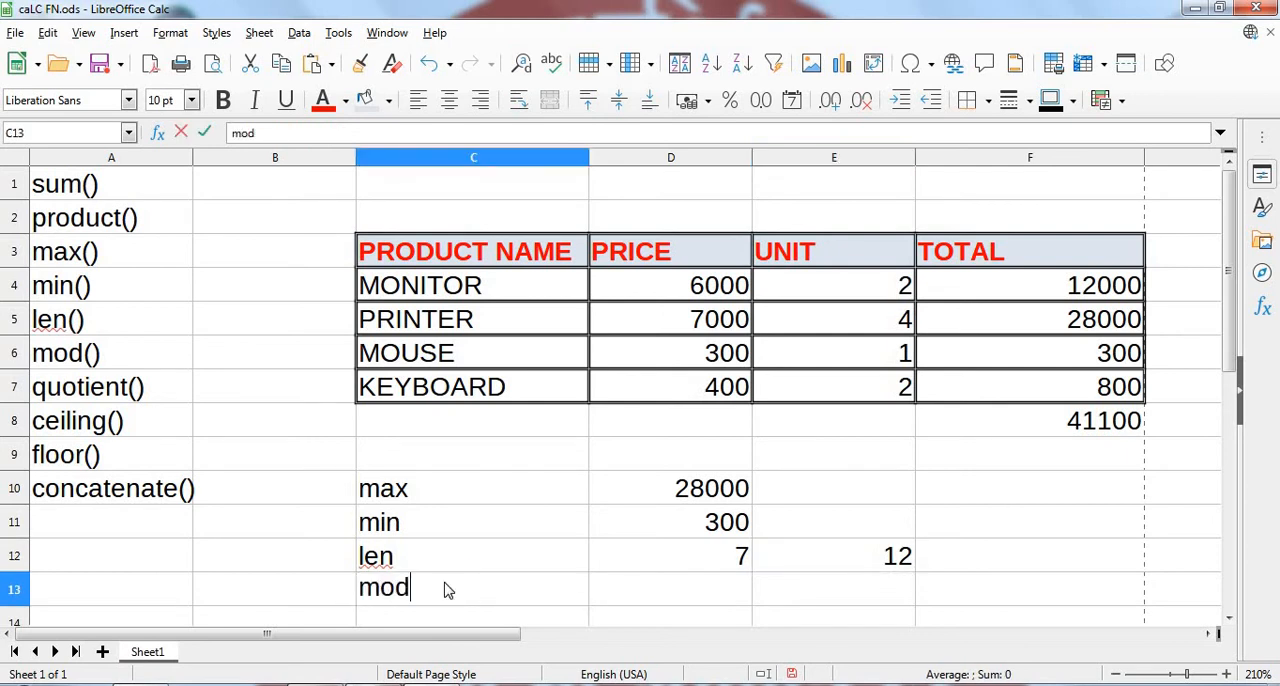
pyautogui.press('Tab')
pyautogui.write('=')
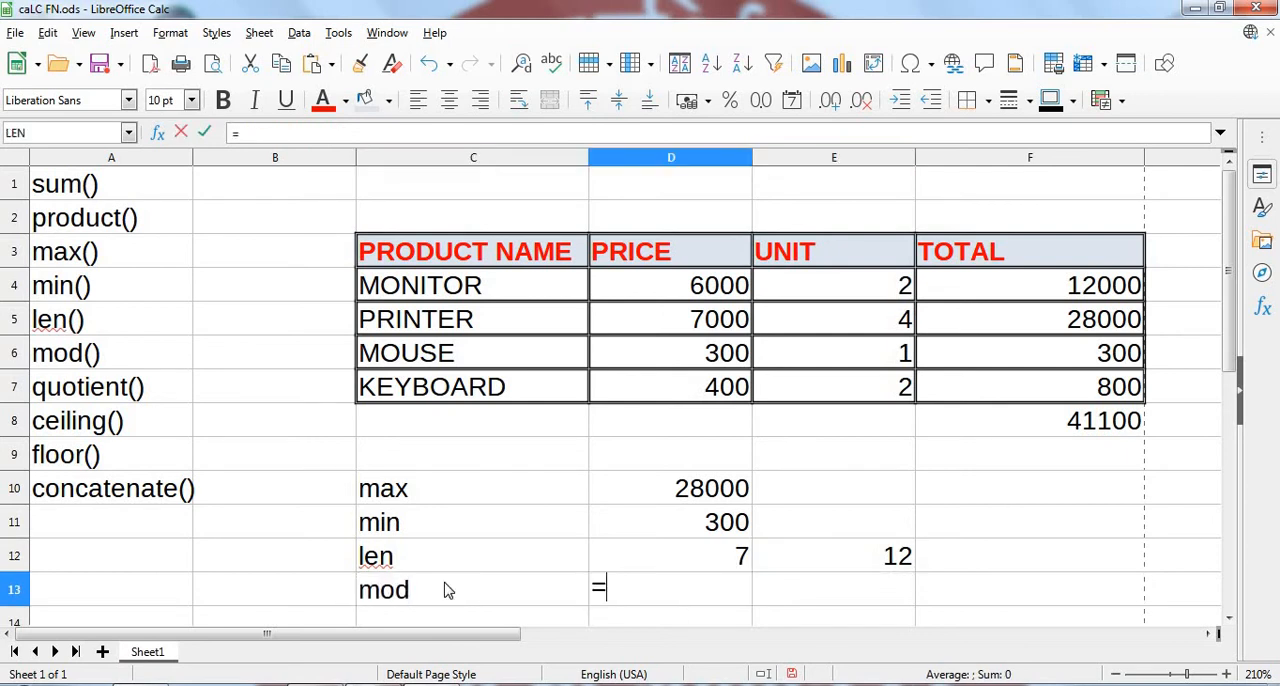
pyautogui.write('mod')
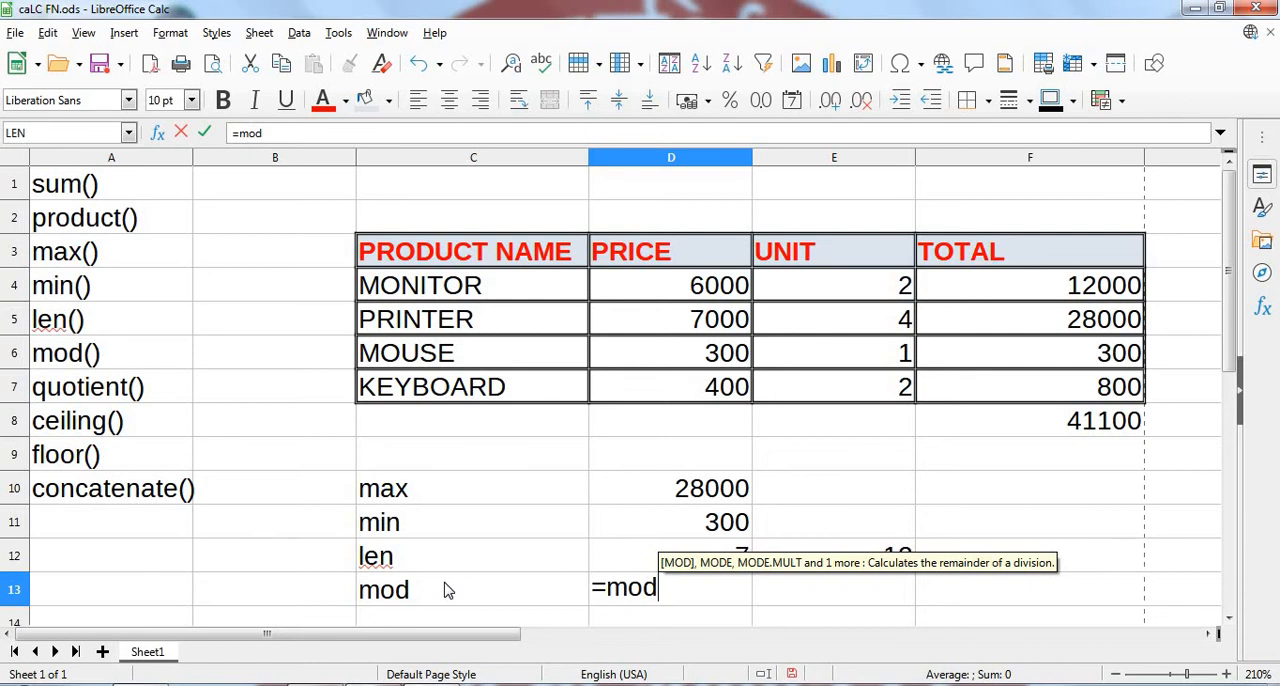
pyautogui.write('(')
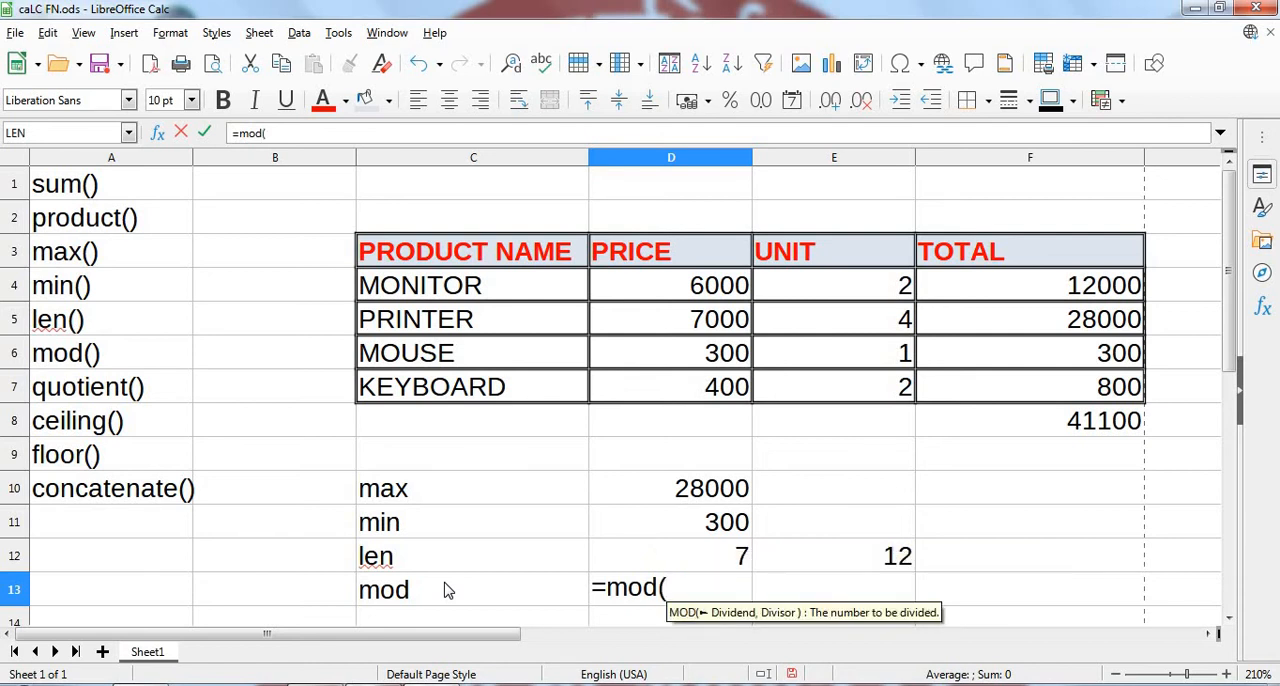
pyautogui.write('5,2')
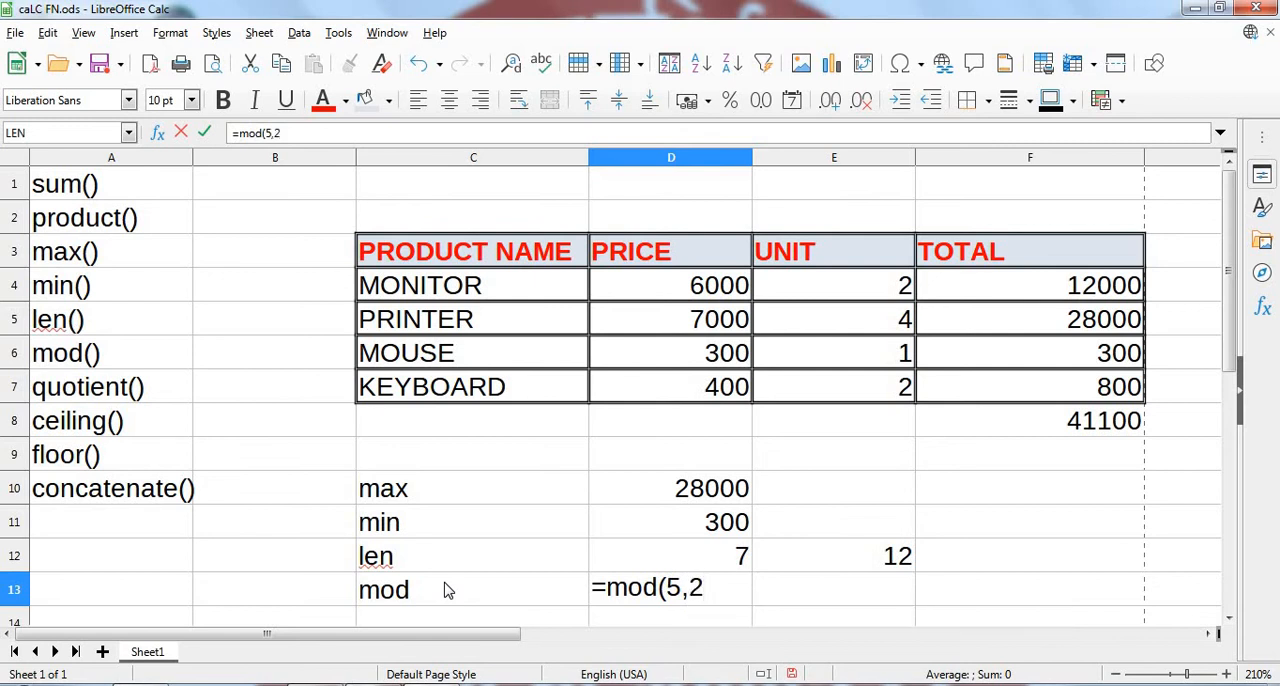
pyautogui.write(')')
pyautogui.press('Return')
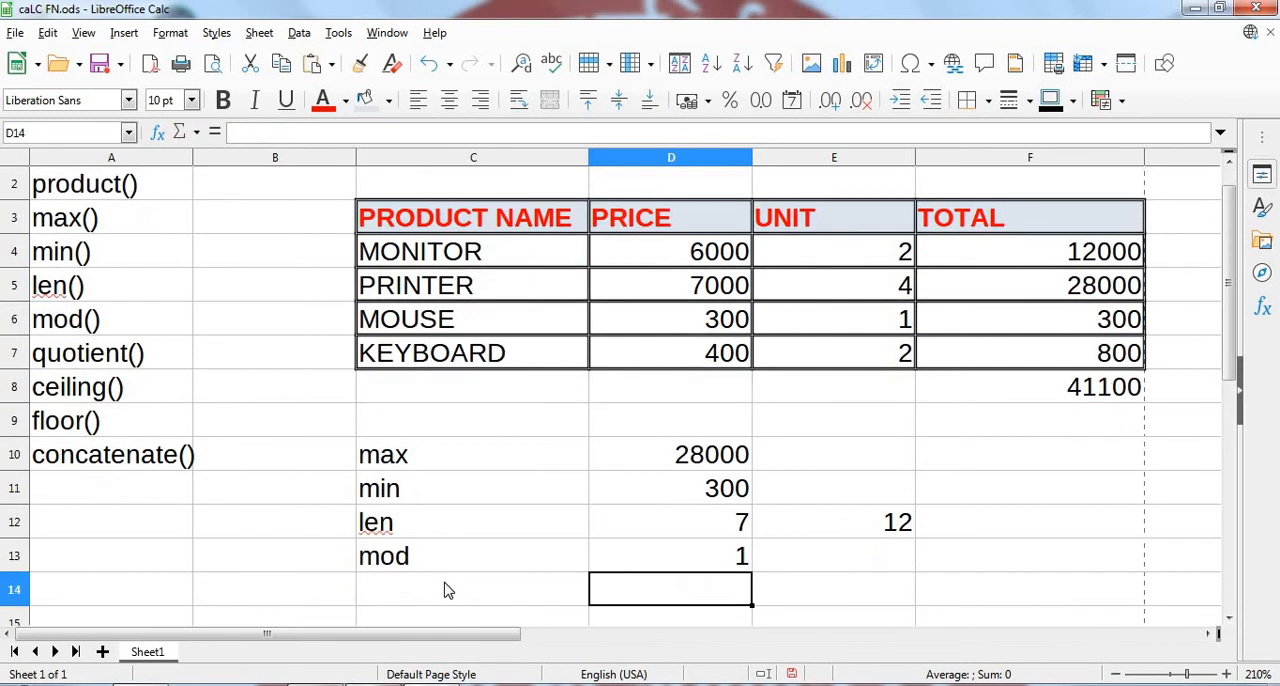
pyautogui.press('Up')
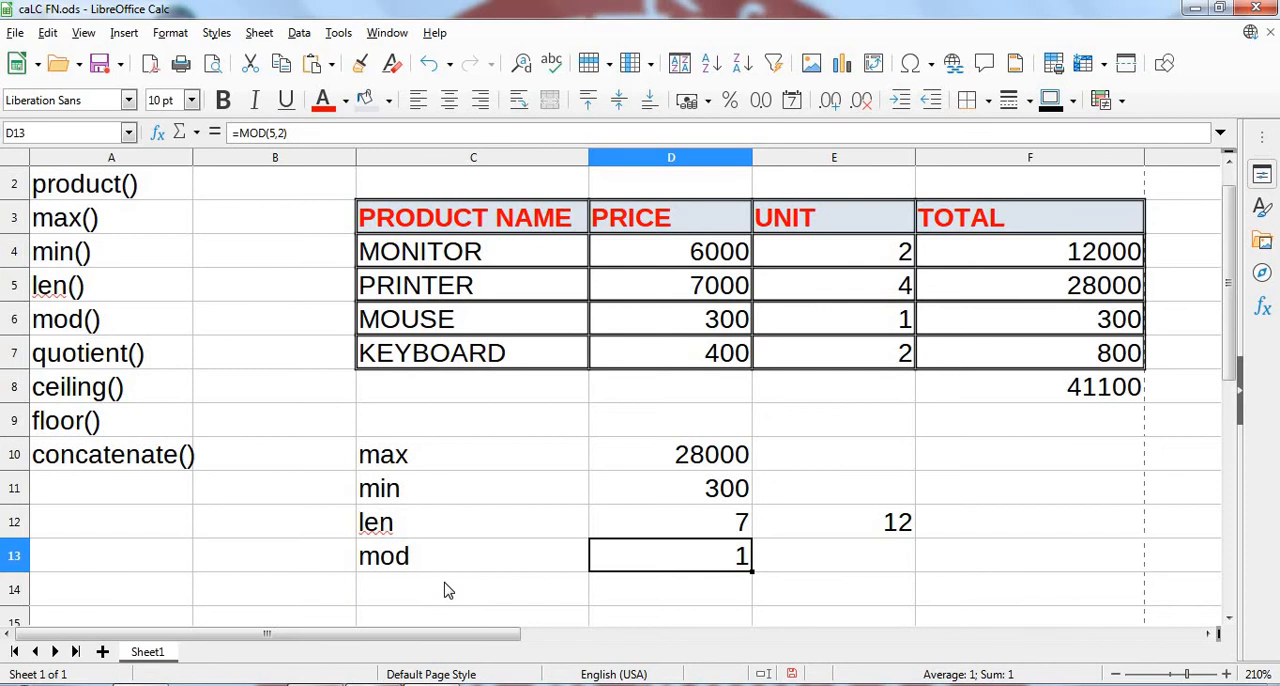
# - Add the label "quotient" in C14 and calculate the integer part of 5 divided by 2 in D14 with =quotient(5,2)
pyautogui.click(441, 596)
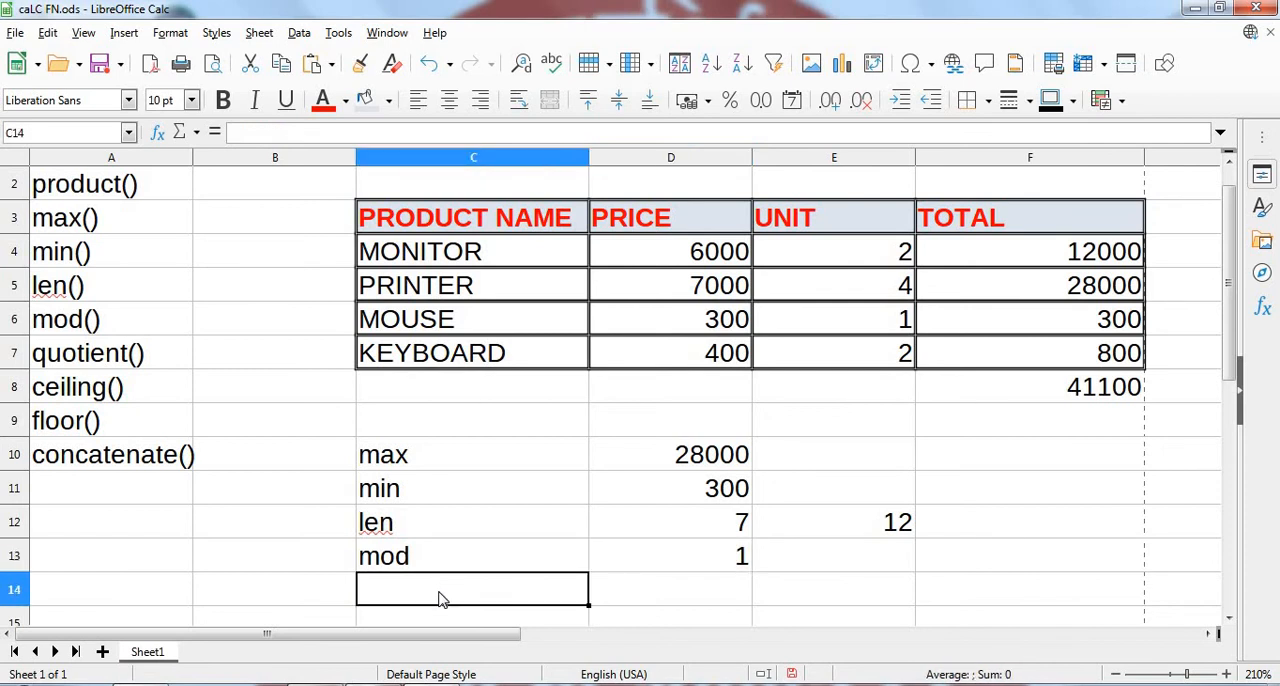
pyautogui.write('qu')
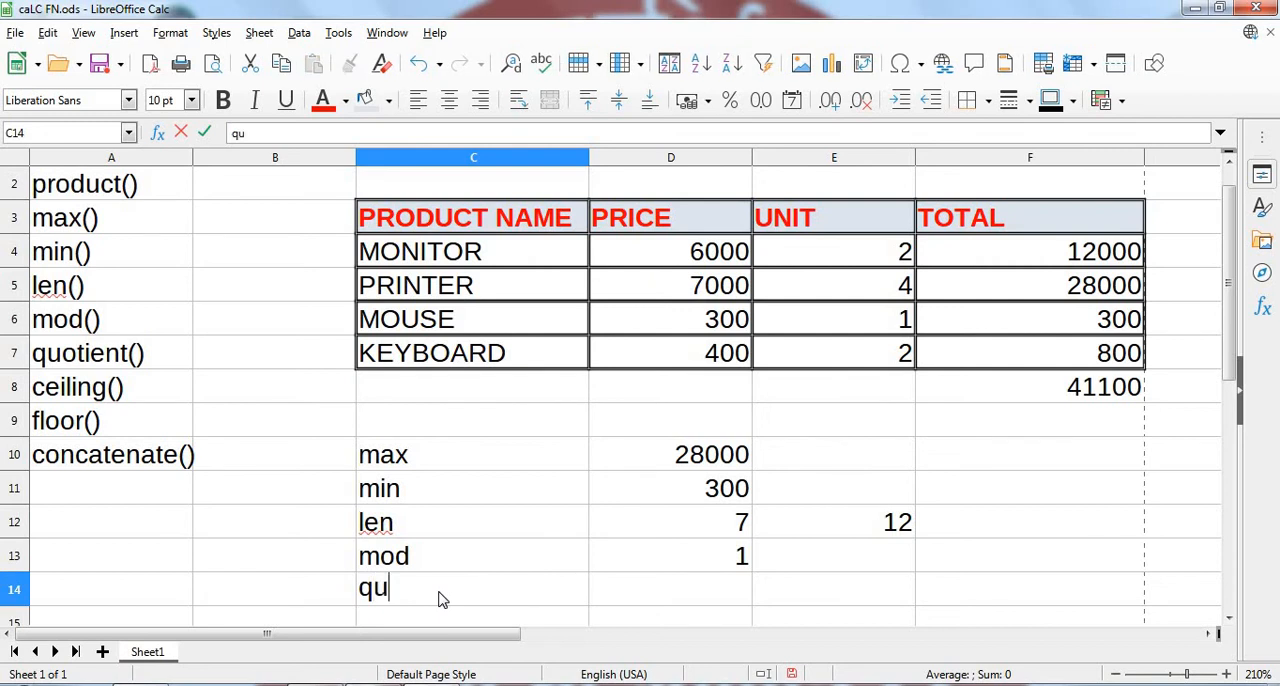
pyautogui.write('otient')
pyautogui.press('Tab')
pyautogui.write('=')
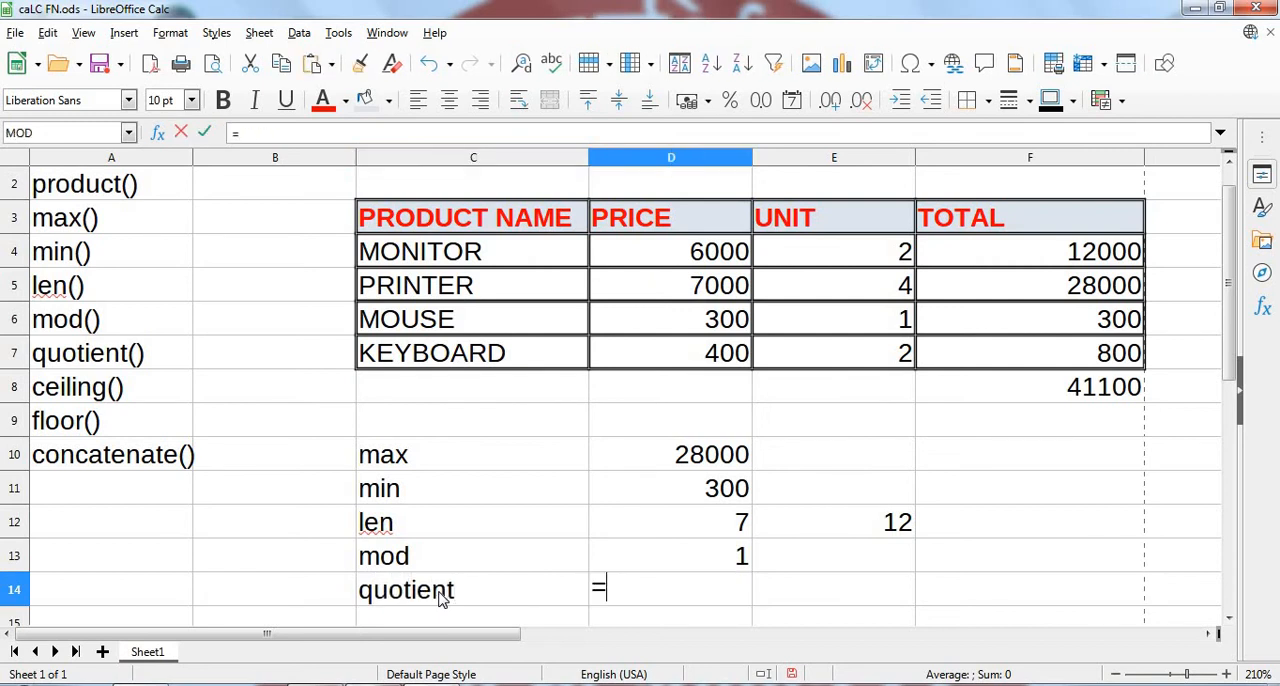
pyautogui.write('quotient')
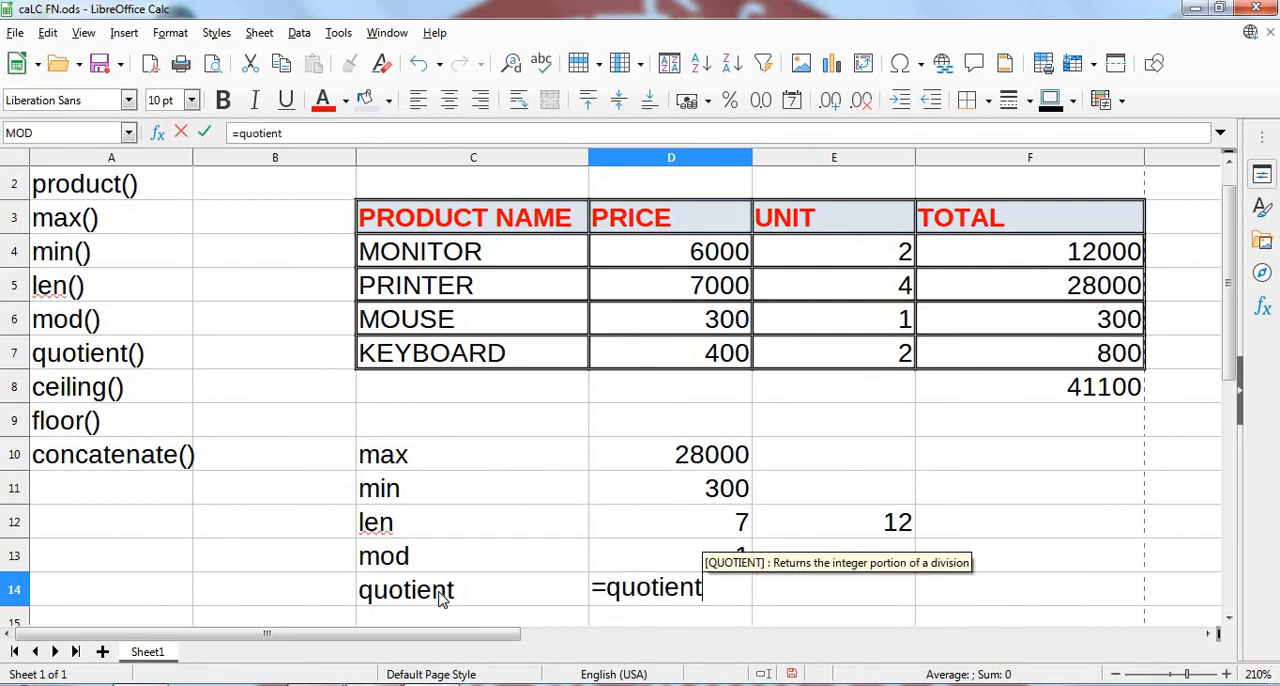
pyautogui.write('(')
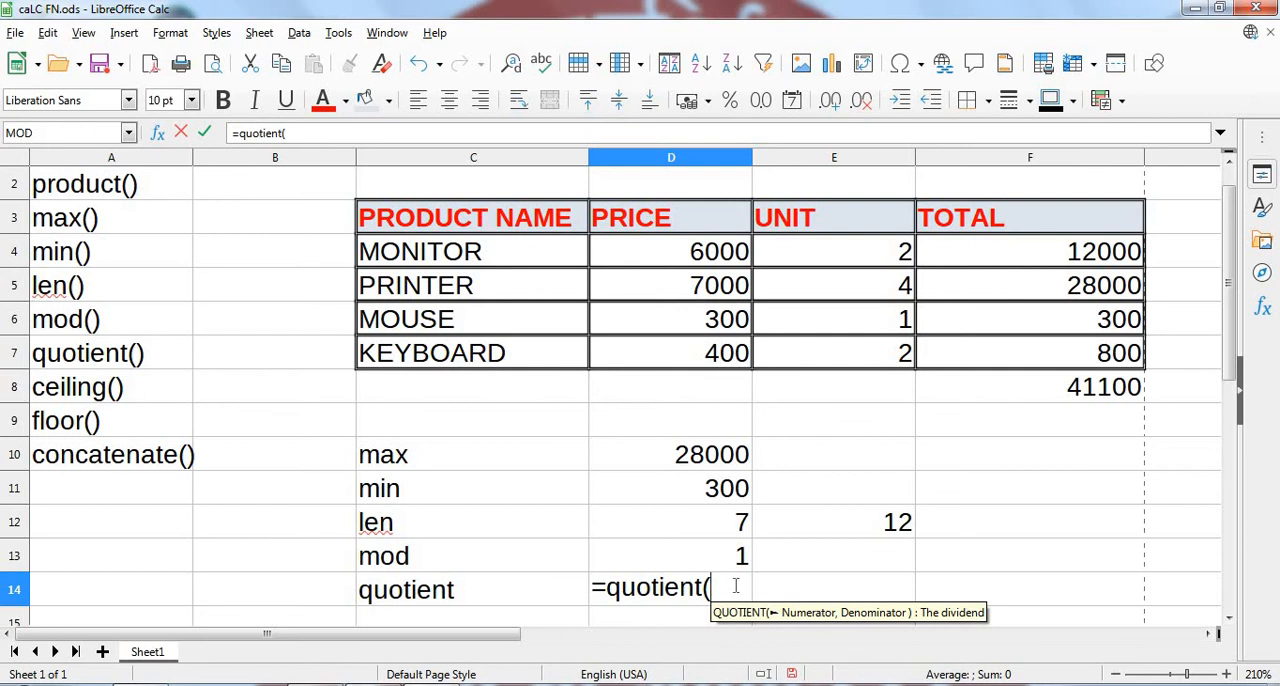
pyautogui.write('5,')
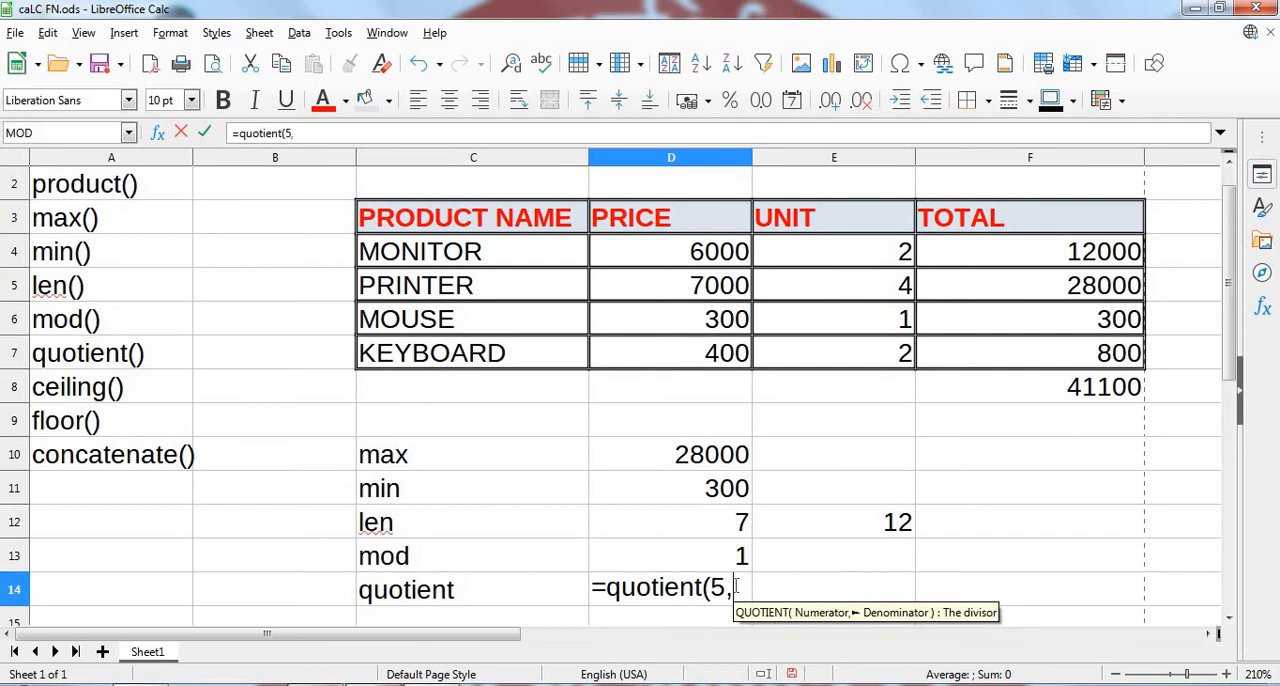
pyautogui.write('2)')
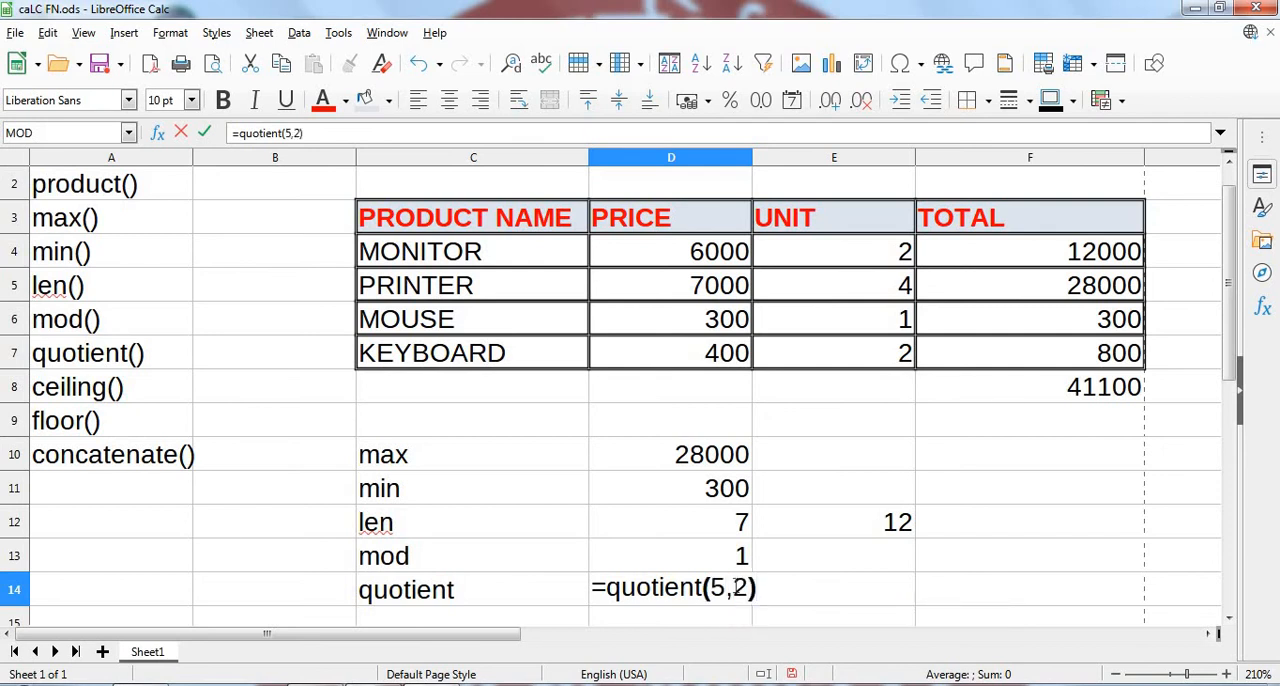
pyautogui.press('Return')
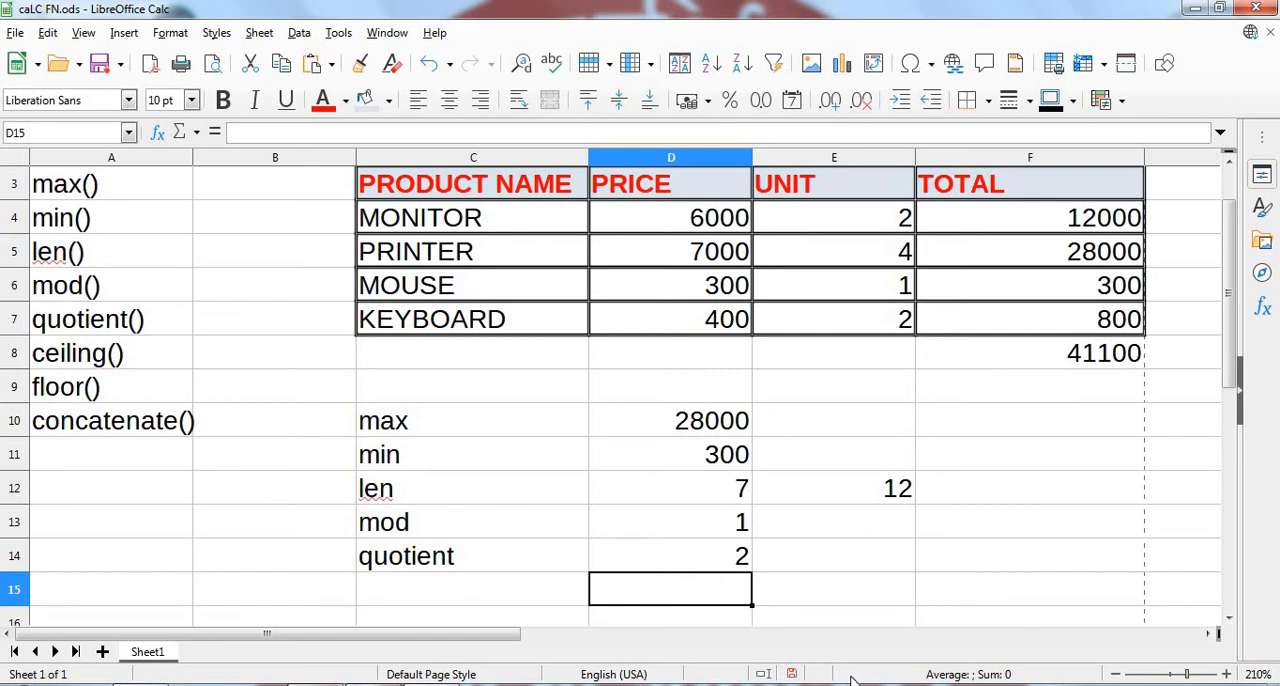
# - Add the label "ceiling" in C15 and round 5 up to a multiple of 2 in D15 with =ceiling(5,2)
pyautogui.moveTo(1232, 372); pyautogui.dragTo(1232, 410)
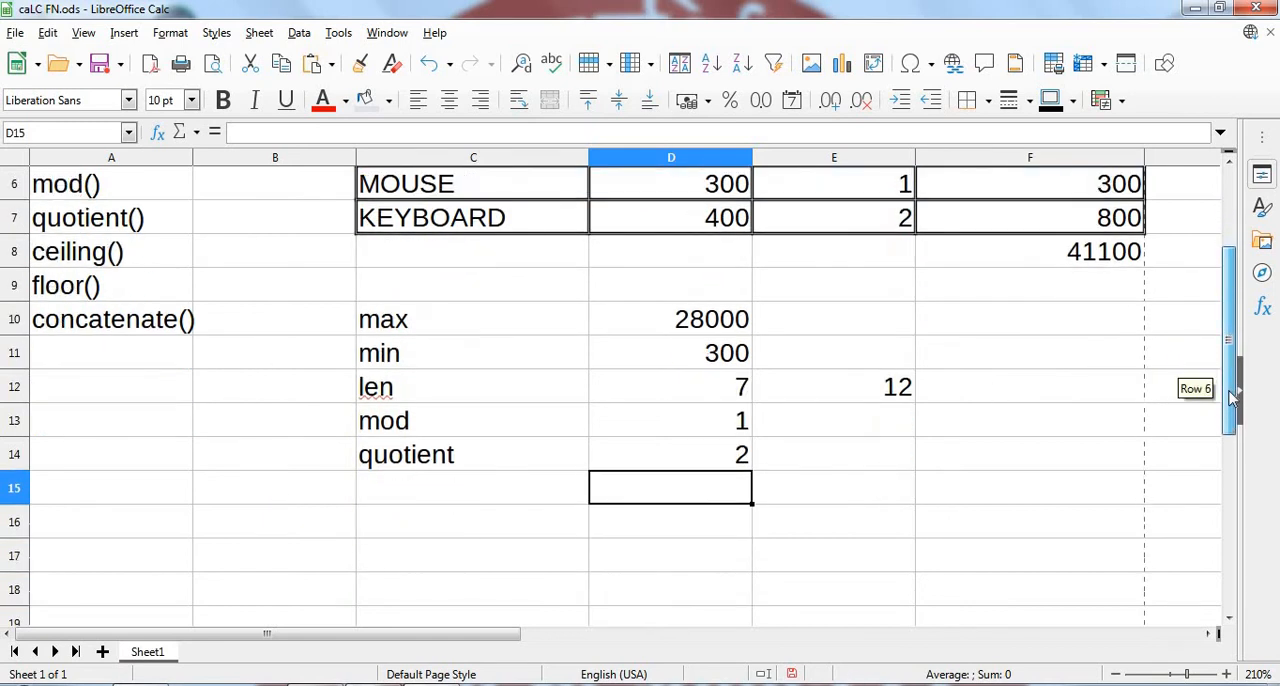
pyautogui.click(483, 488)
pyautogui.write('ceiling')
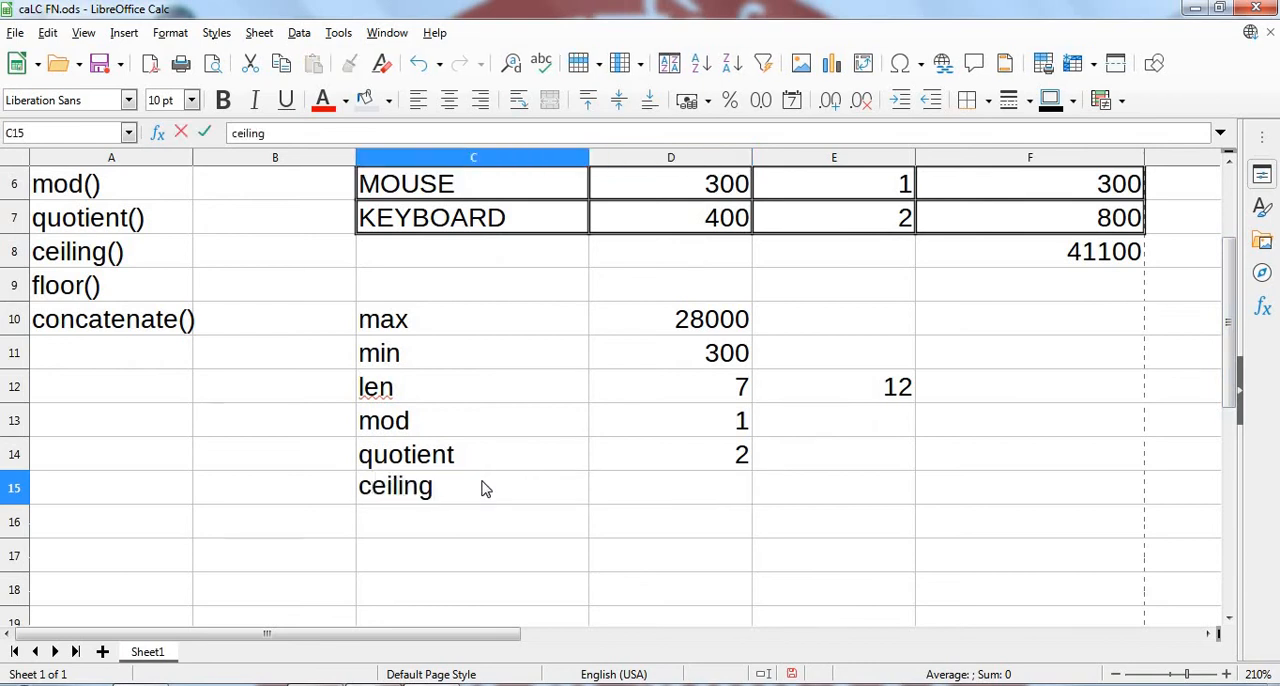
pyautogui.press('Tab')
pyautogui.write('=')
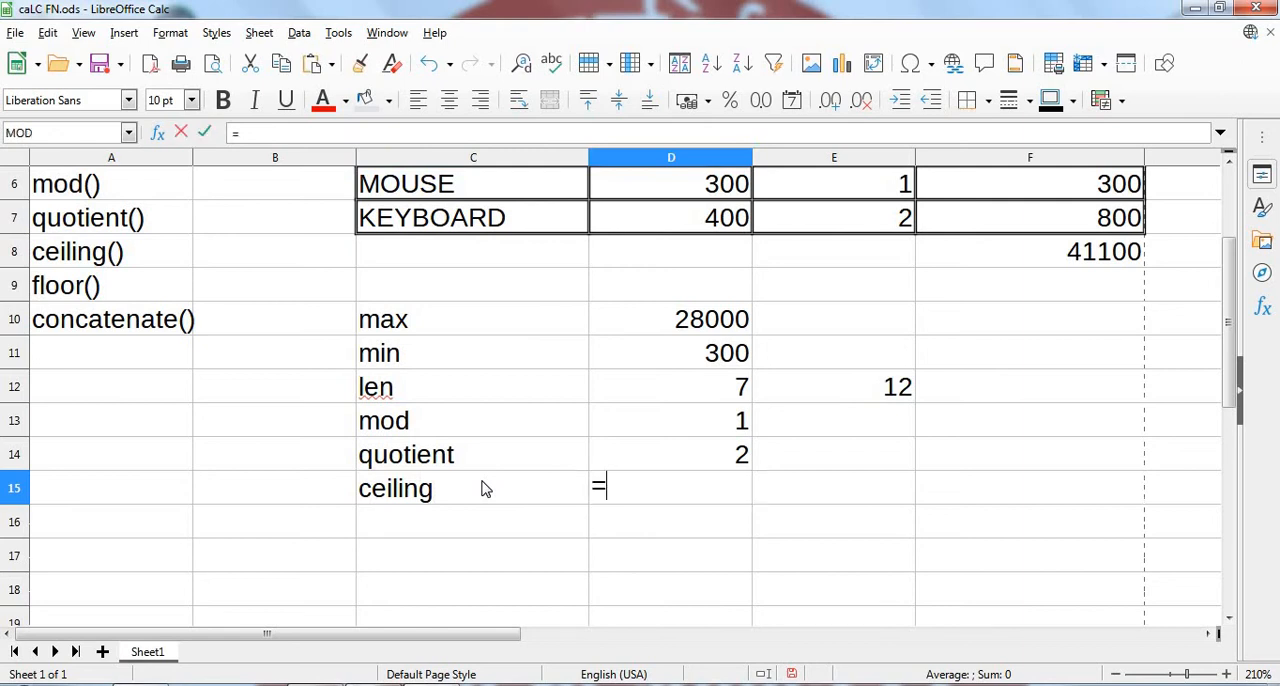
pyautogui.write('ceiling(')
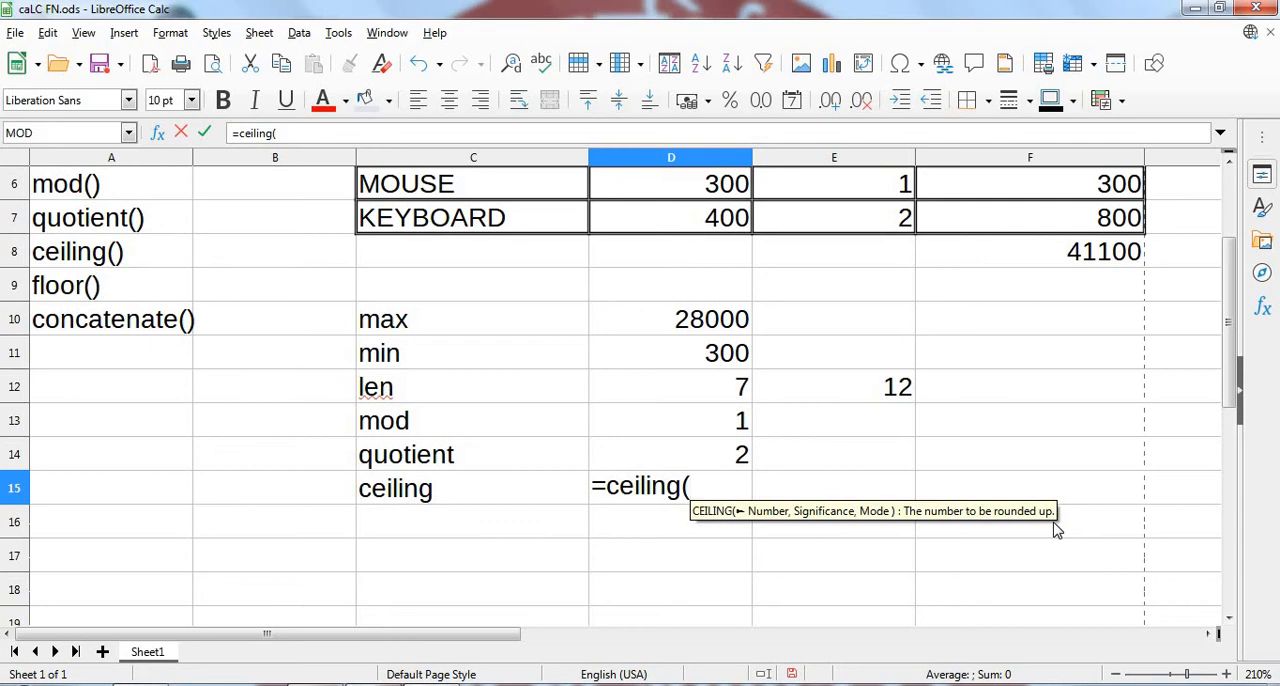
pyautogui.write('5')
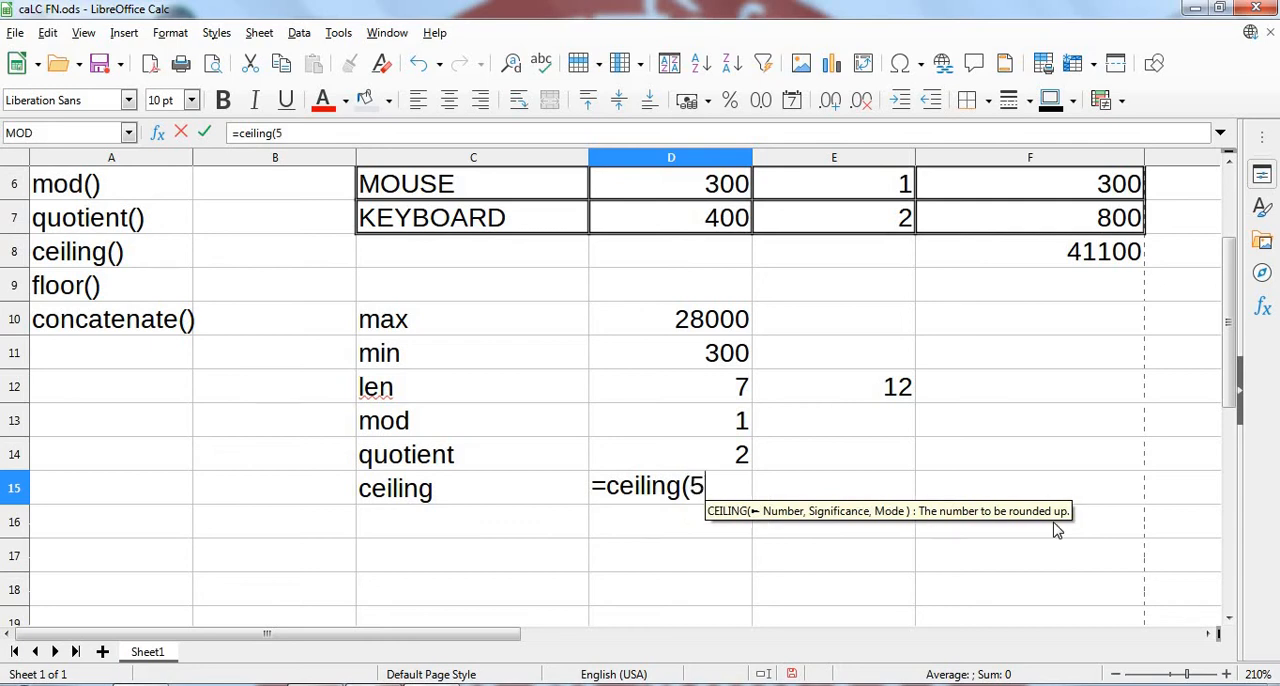
pyautogui.write(',2')
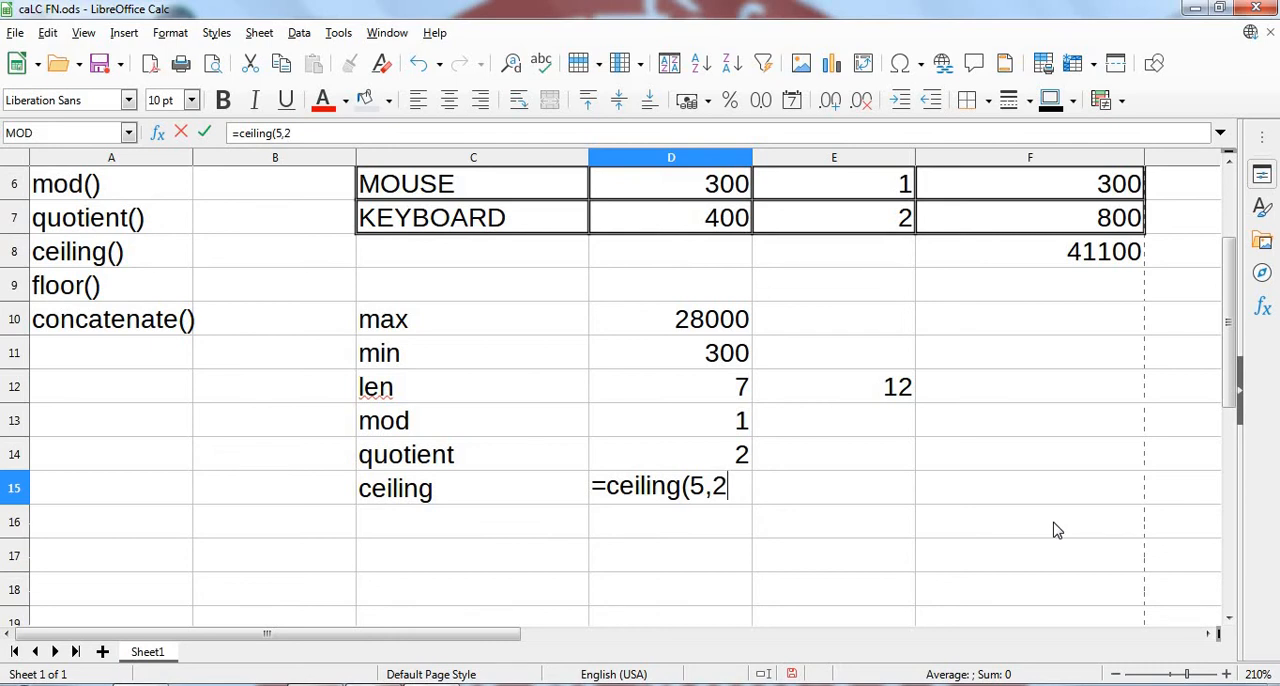
pyautogui.write(')')
pyautogui.press('Return')
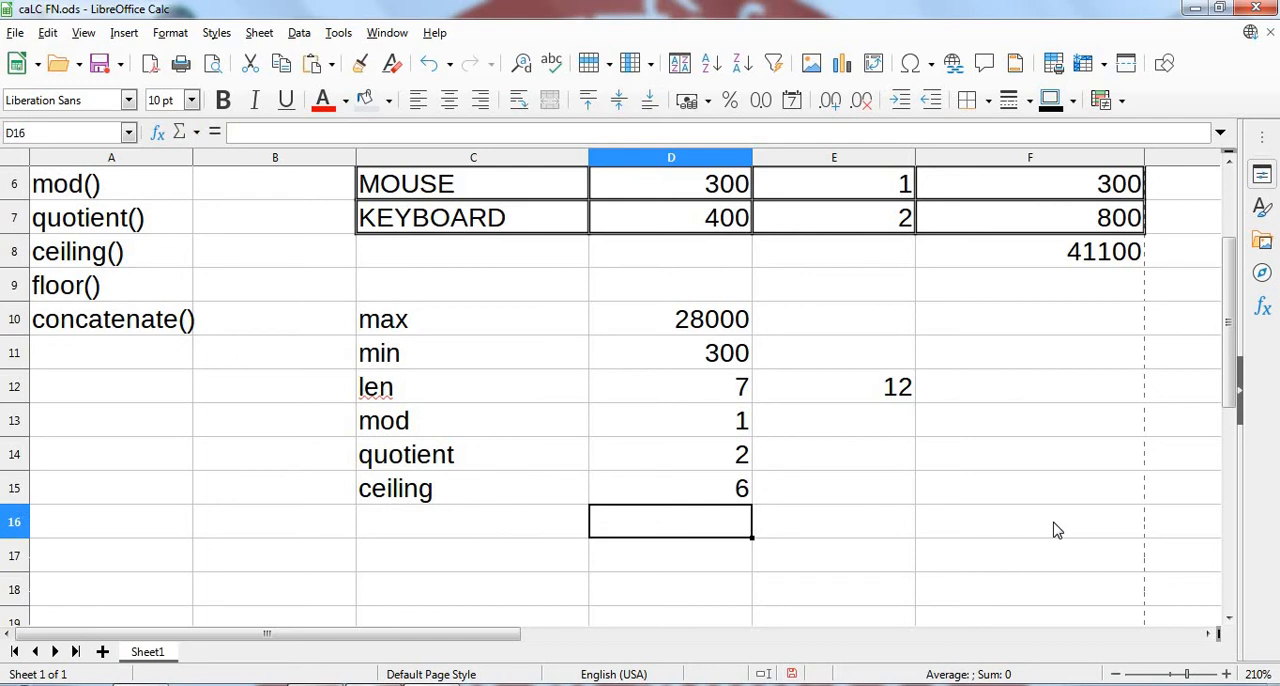
# - Round 120 up to a multiple of 11 in E15 with the formula =ceiling(120,11)
pyautogui.click(882, 484)
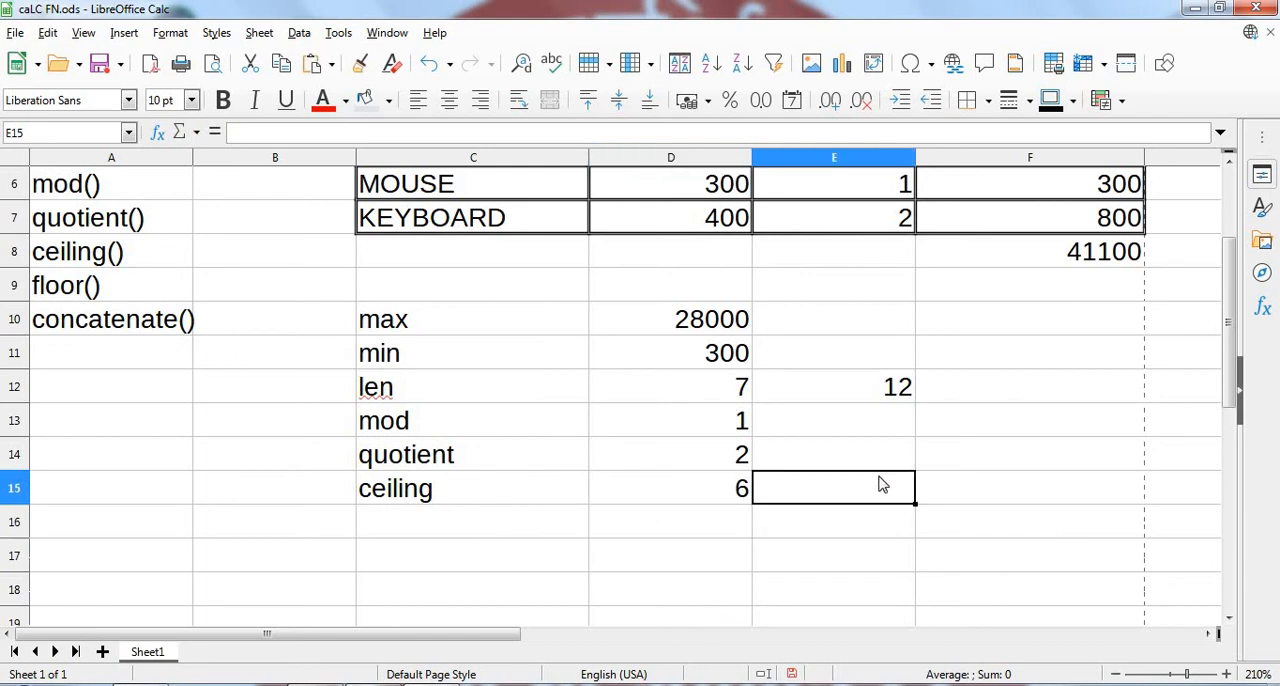
pyautogui.write('=c')
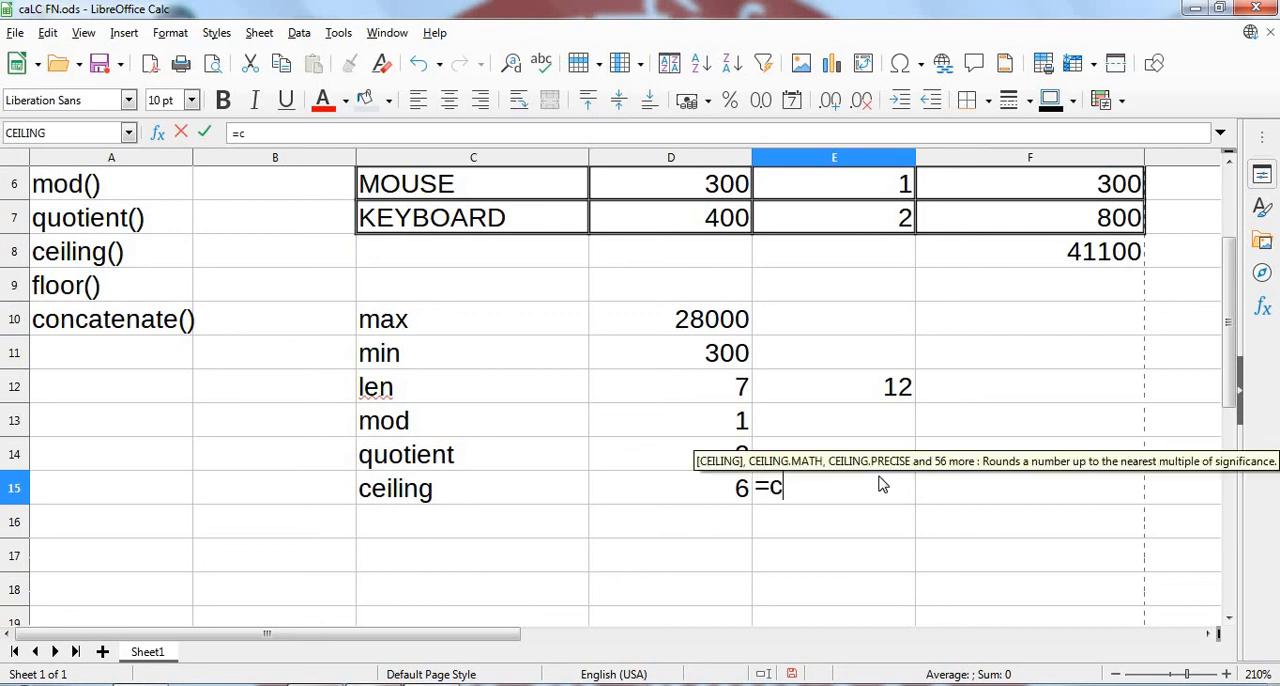
pyautogui.write('eling')
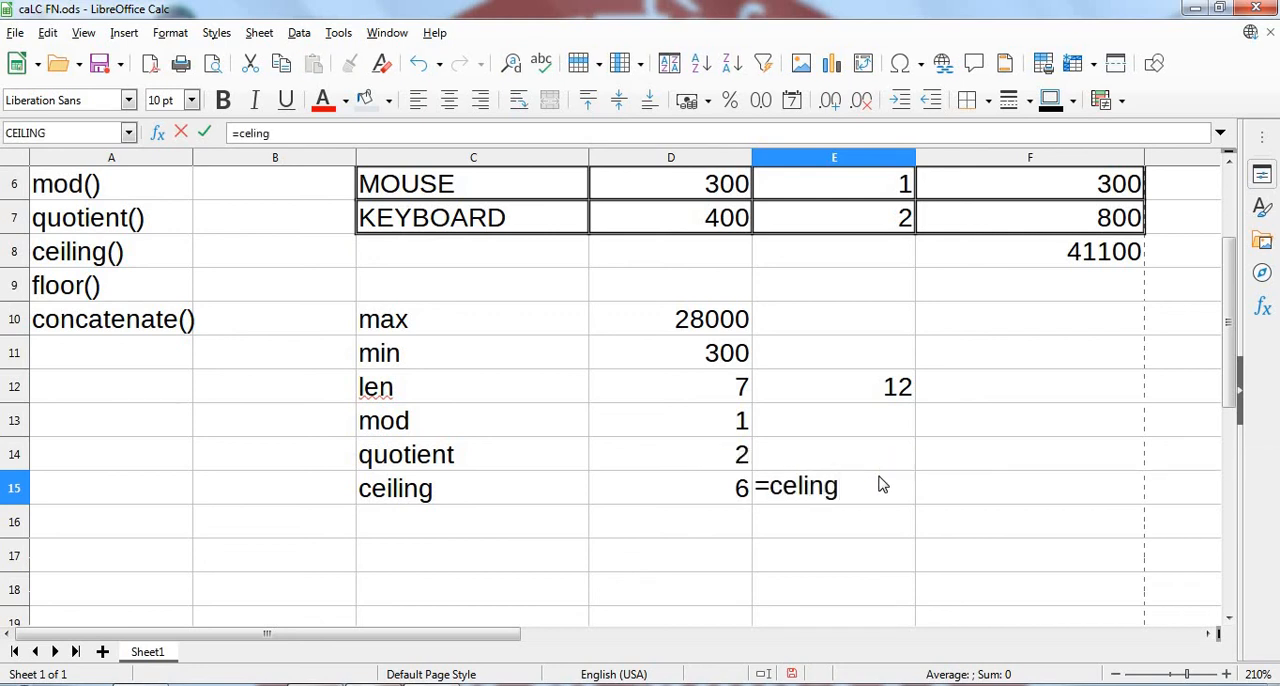
pyautogui.press('BackSpace')
pyautogui.press('BackSpace')
pyautogui.press('BackSpace')
pyautogui.press('BackSpace')
pyautogui.press('BackSpace')
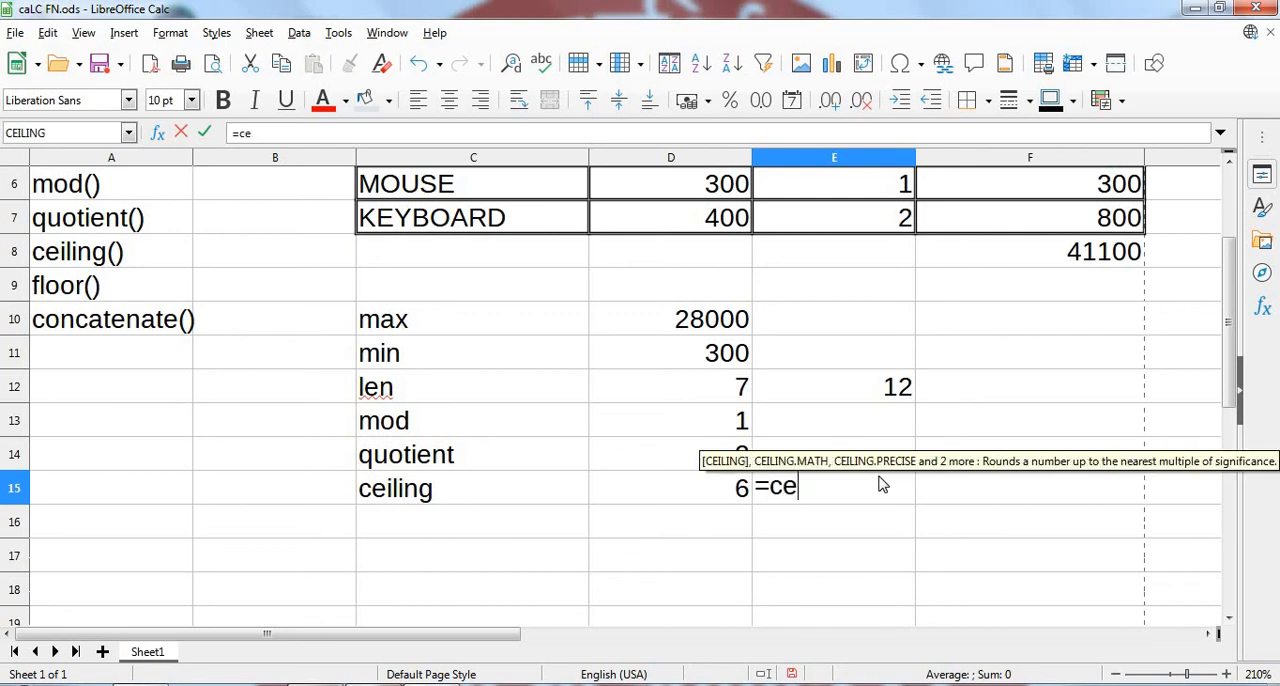
pyautogui.write('eiling')
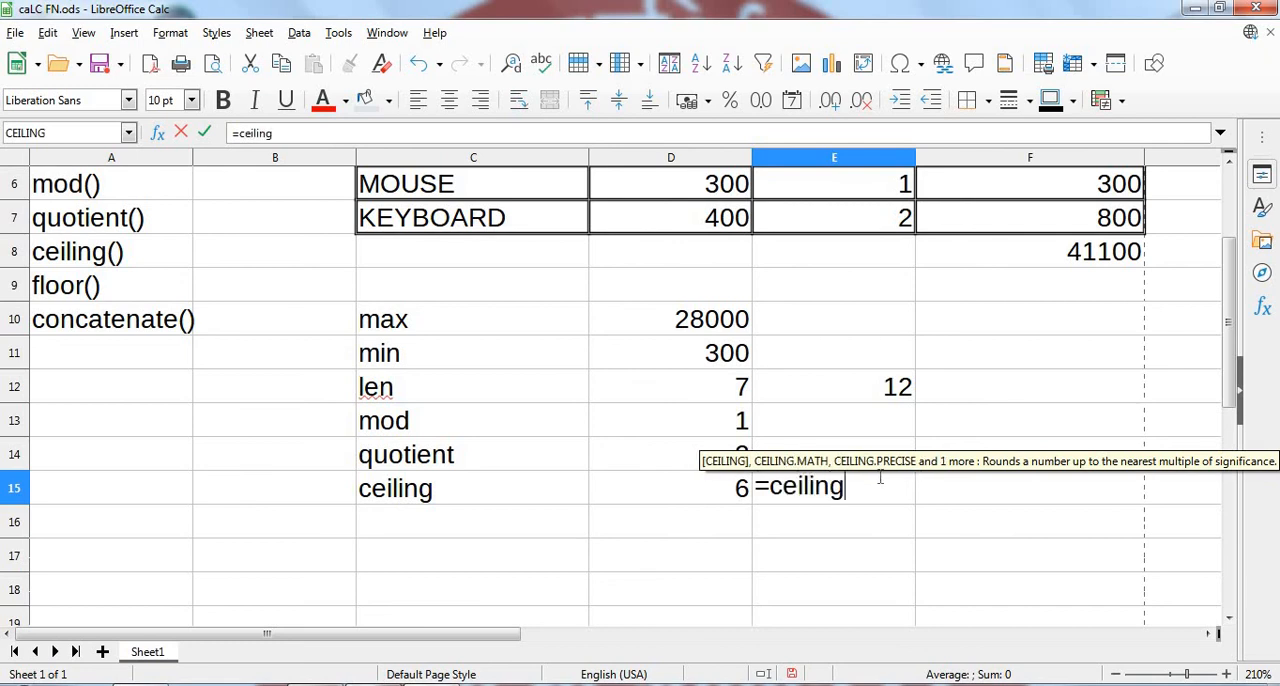
pyautogui.write('(')
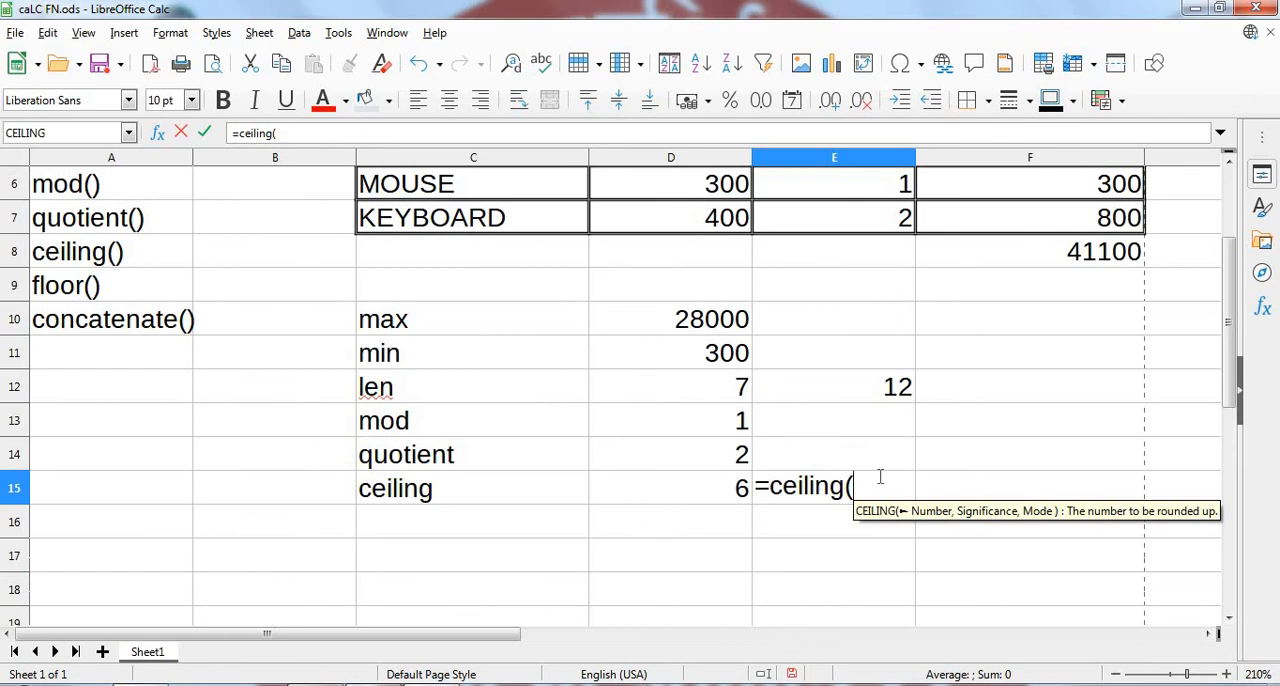
pyautogui.write('120,')
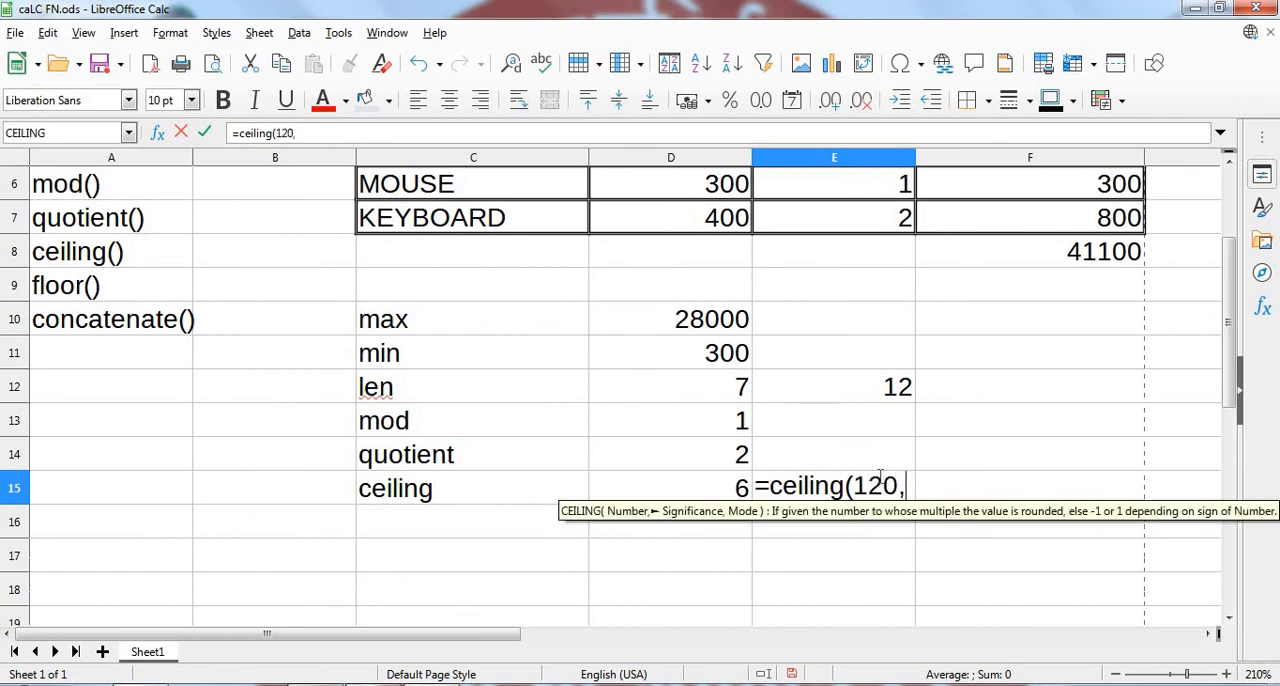
pyautogui.write('11)')
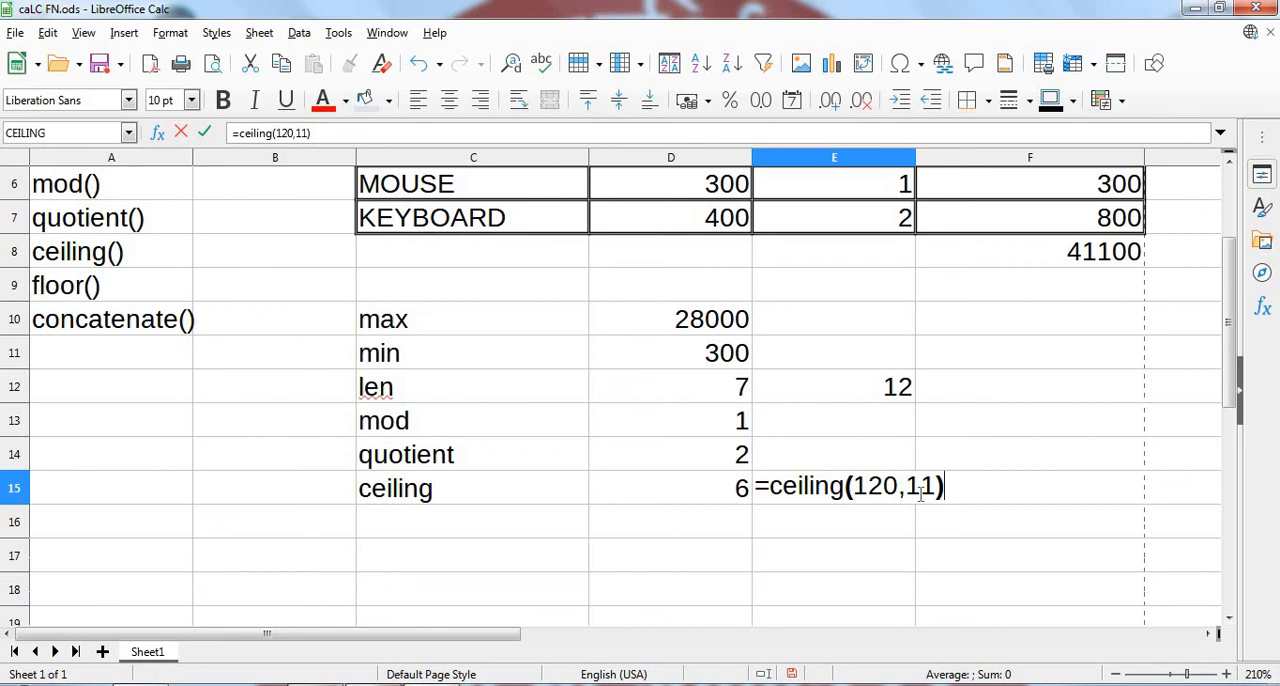
pyautogui.press('Return')
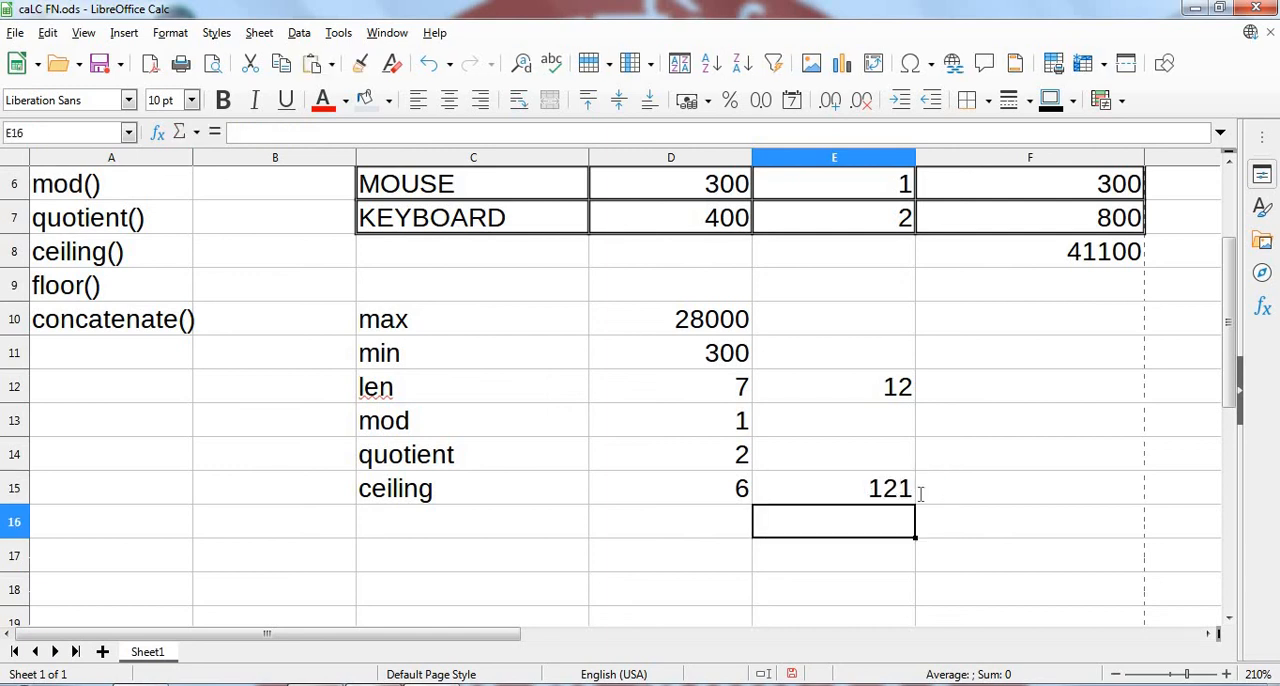
pyautogui.press('Up')
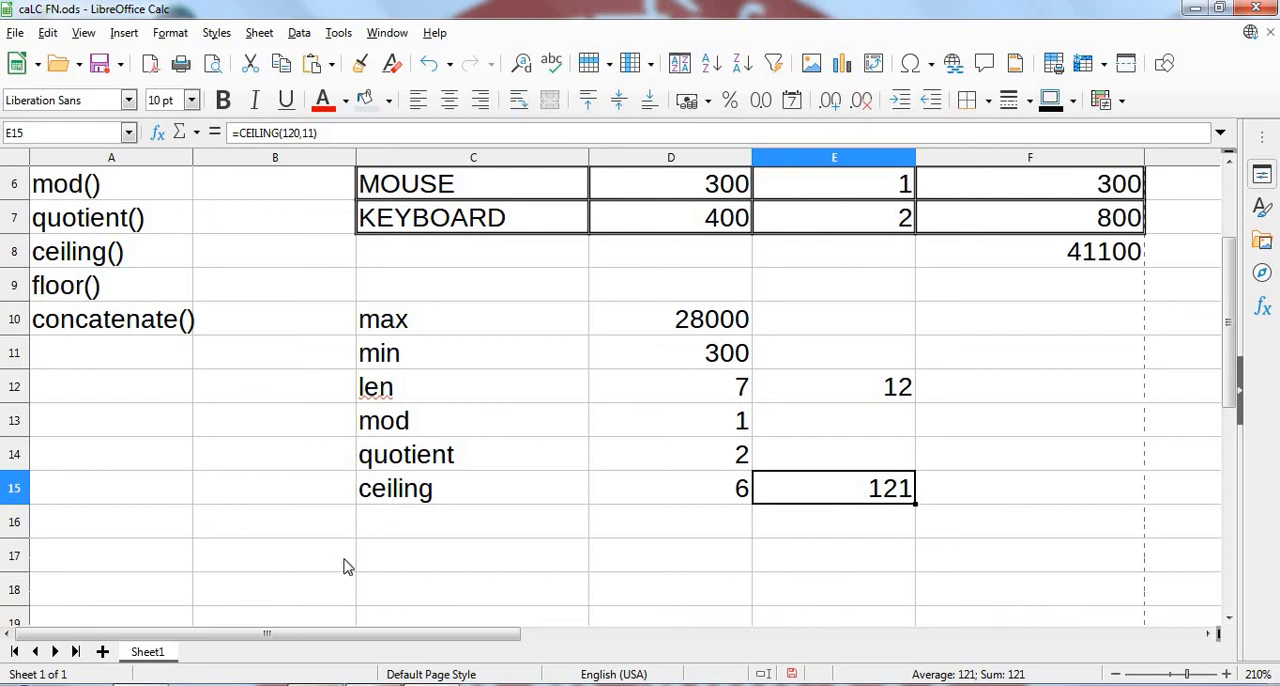
# - Add the label "floor" in C16 and round 5 down to a multiple of 2 in D16 with =floor(5,2)
pyautogui.click(380, 526)
pyautogui.write('fl')
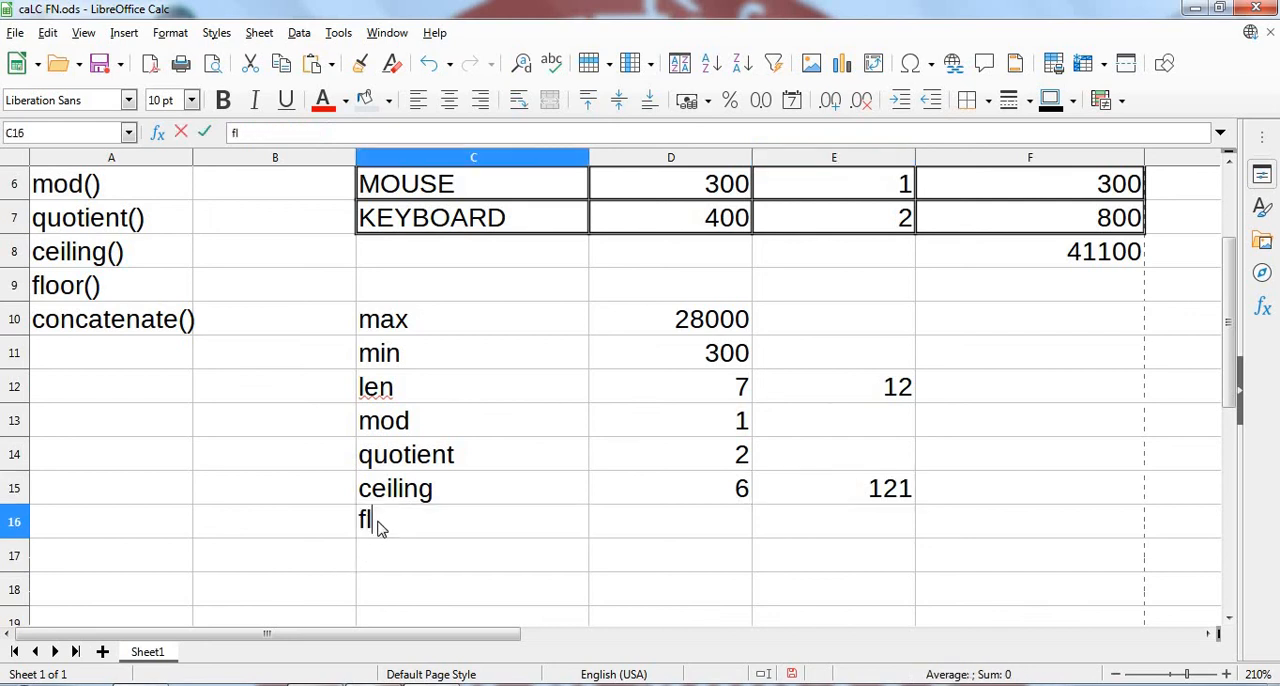
pyautogui.write('oor')
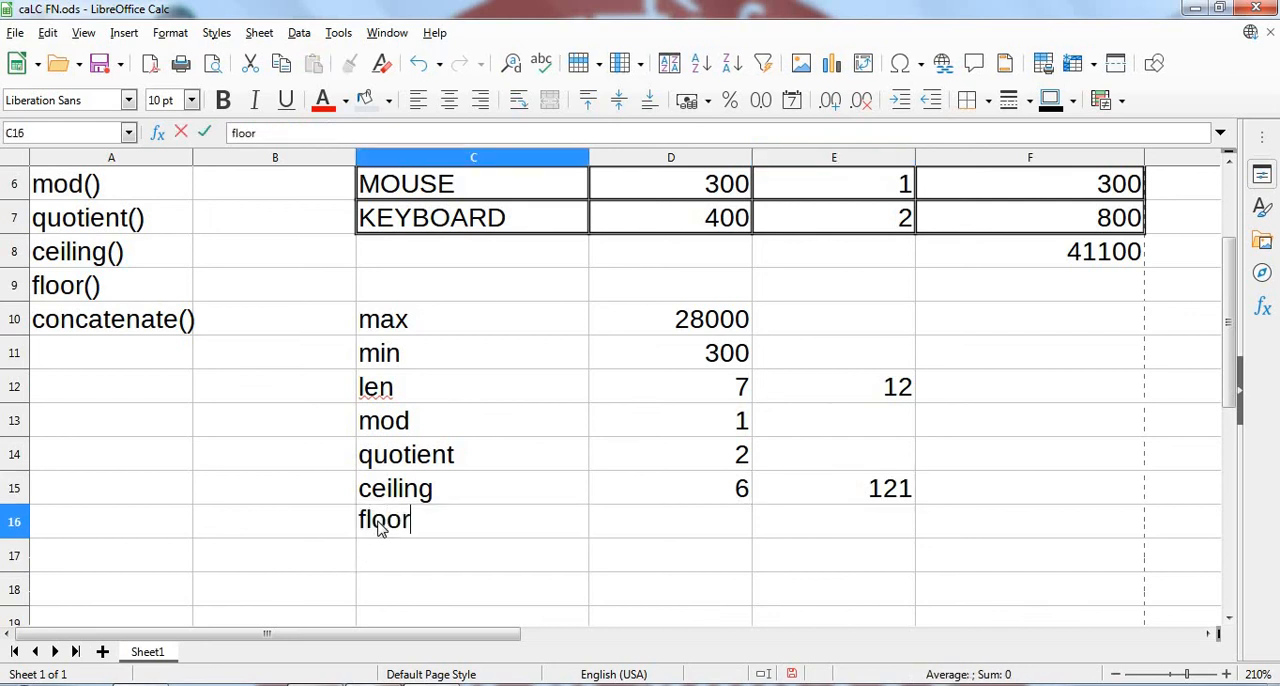
pyautogui.press('Tab')
pyautogui.write('=floor')
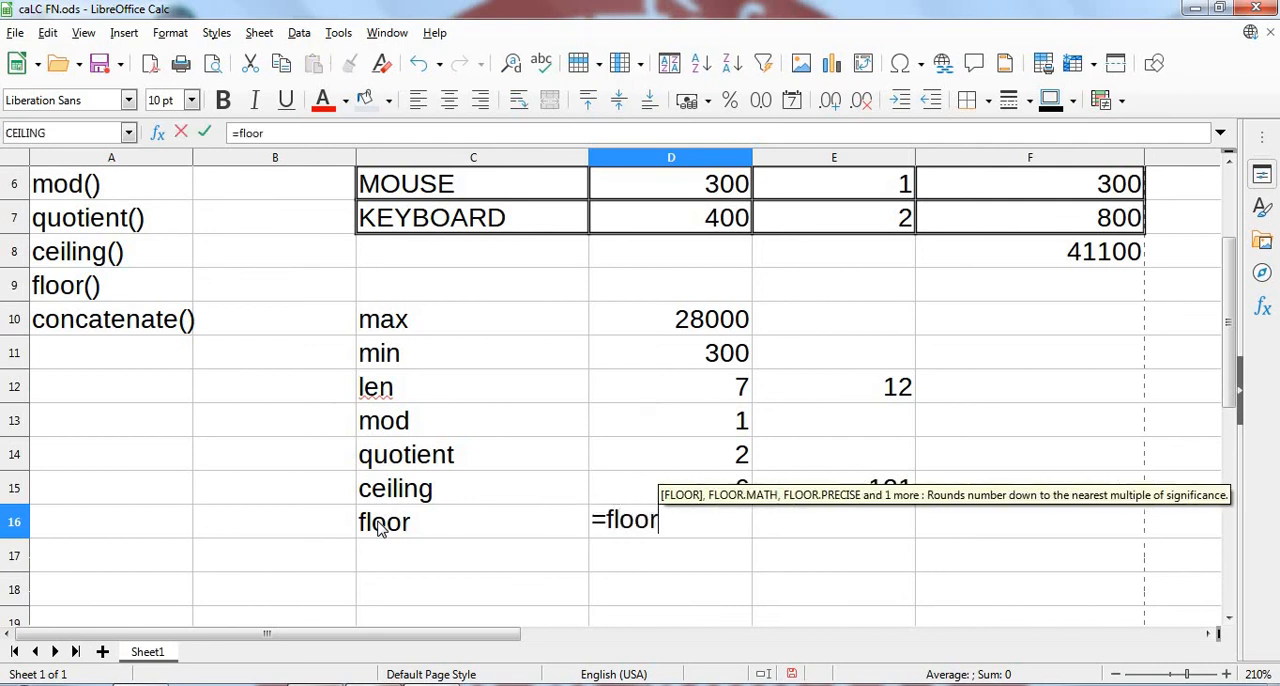
pyautogui.write('(')
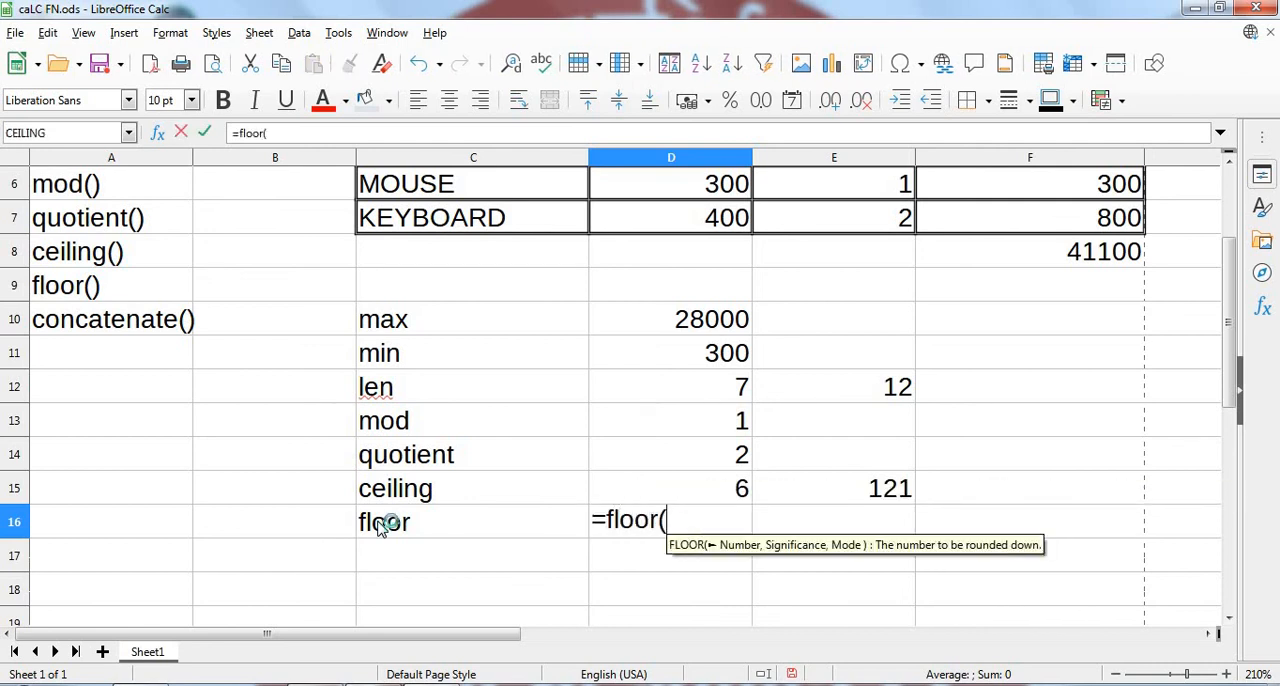
pyautogui.write('5,2')
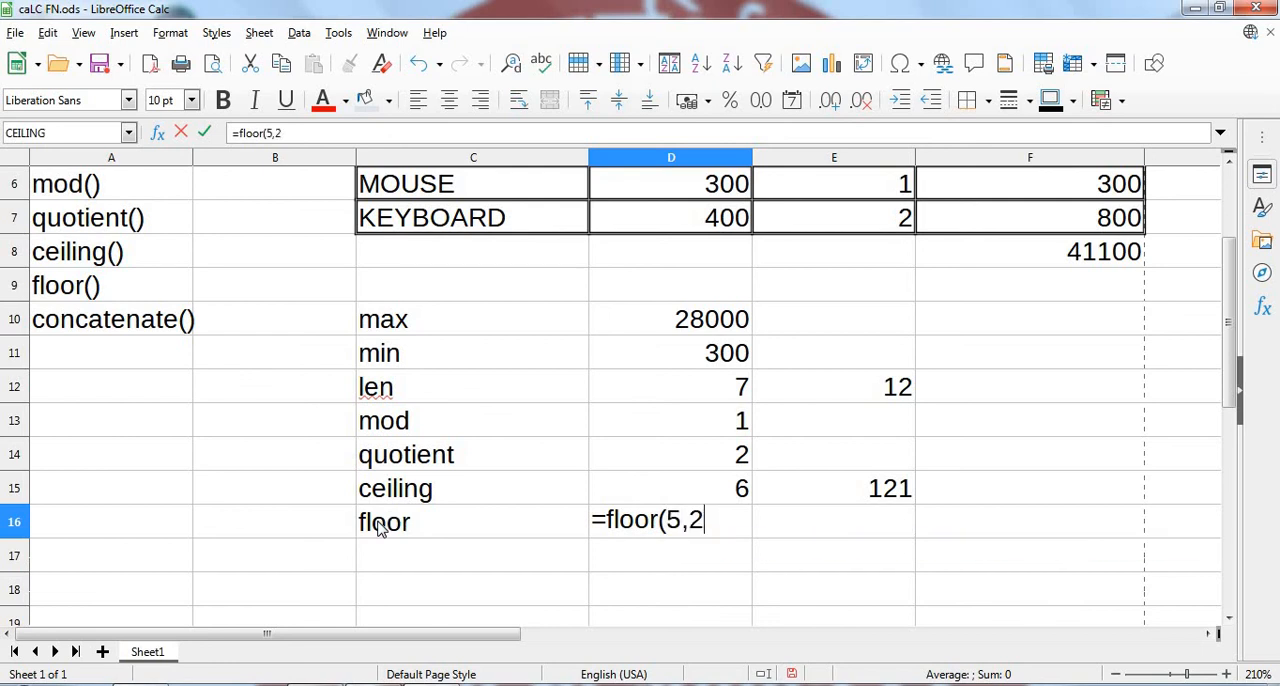
pyautogui.write(')')
pyautogui.press('Return')
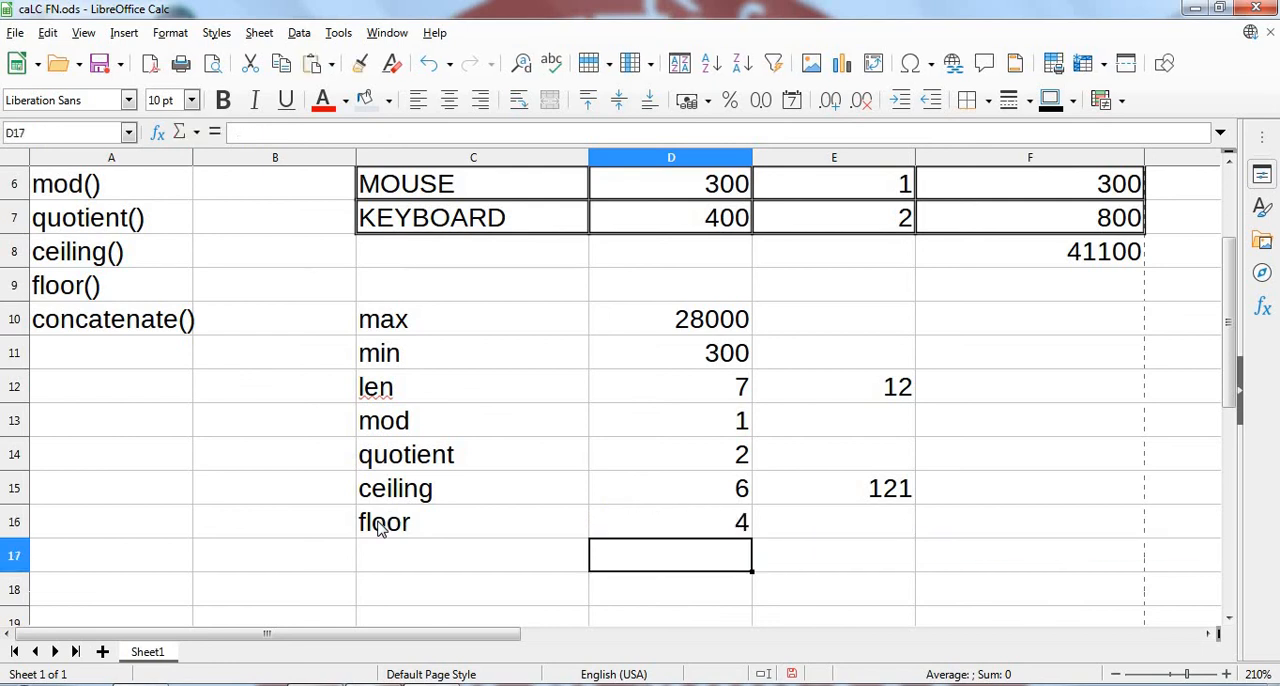
# - Round 120 down to a multiple of 11 in E16 with the formula =floor(120,11)
pyautogui.press('Up')
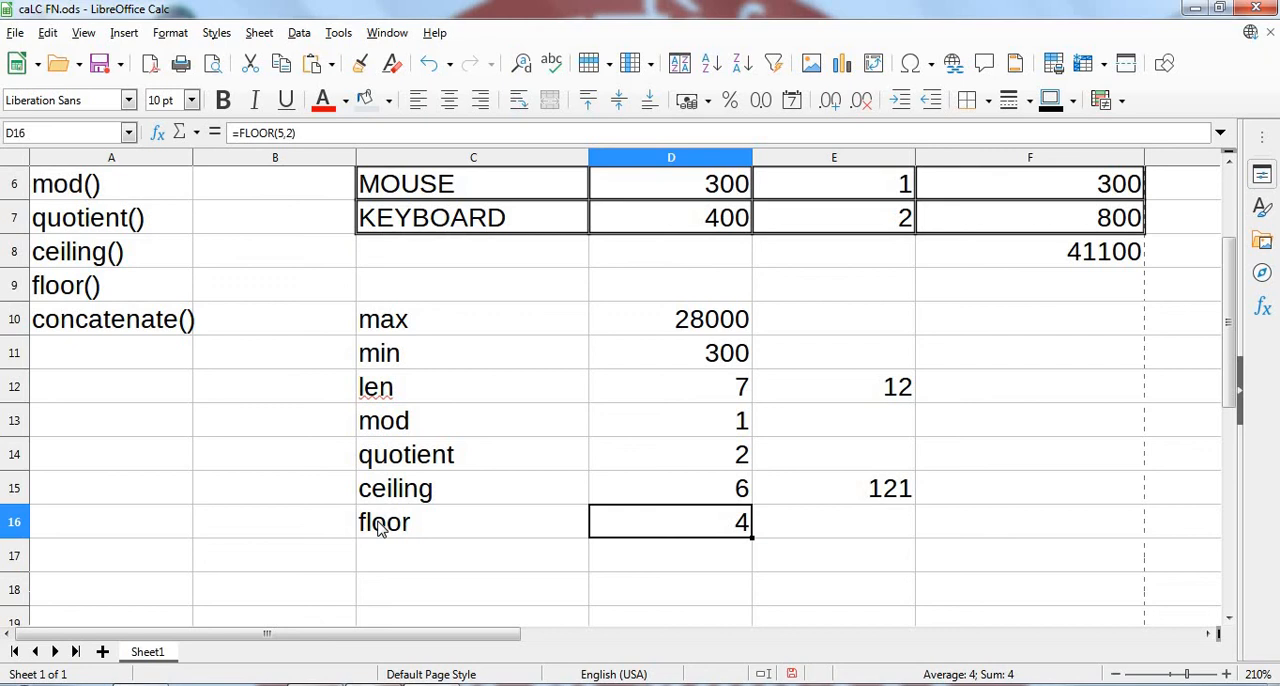
pyautogui.press('Right')
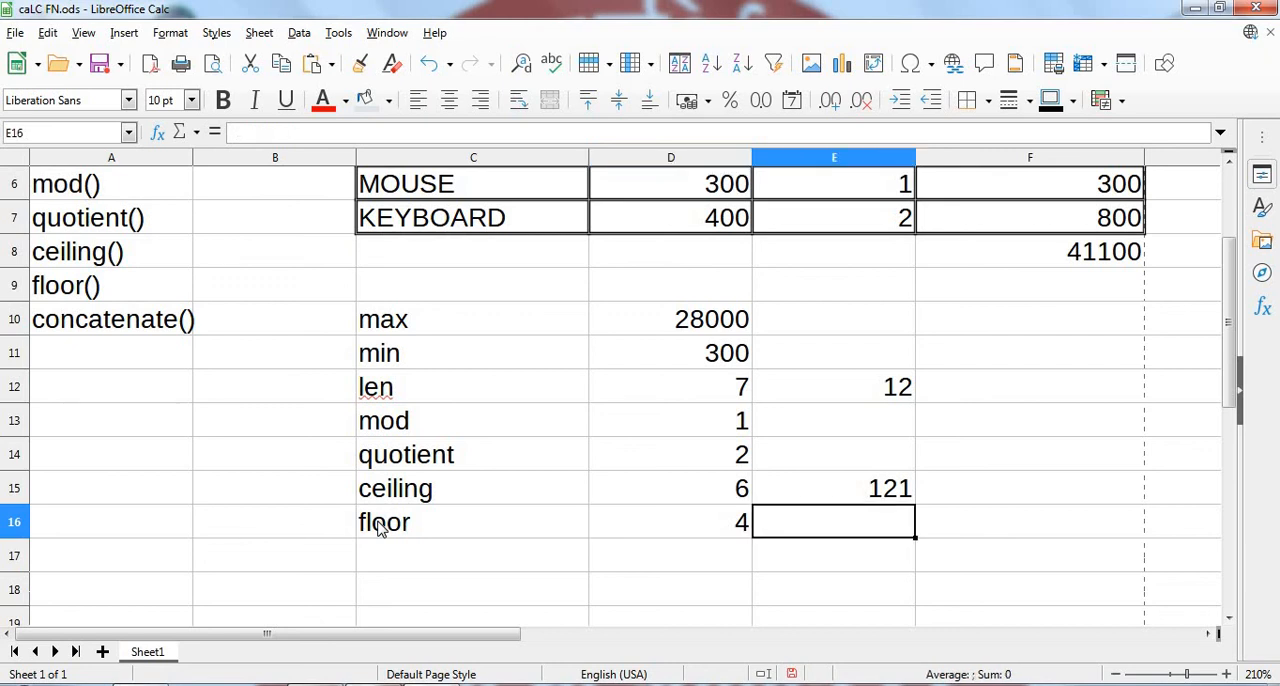
pyautogui.write('=')
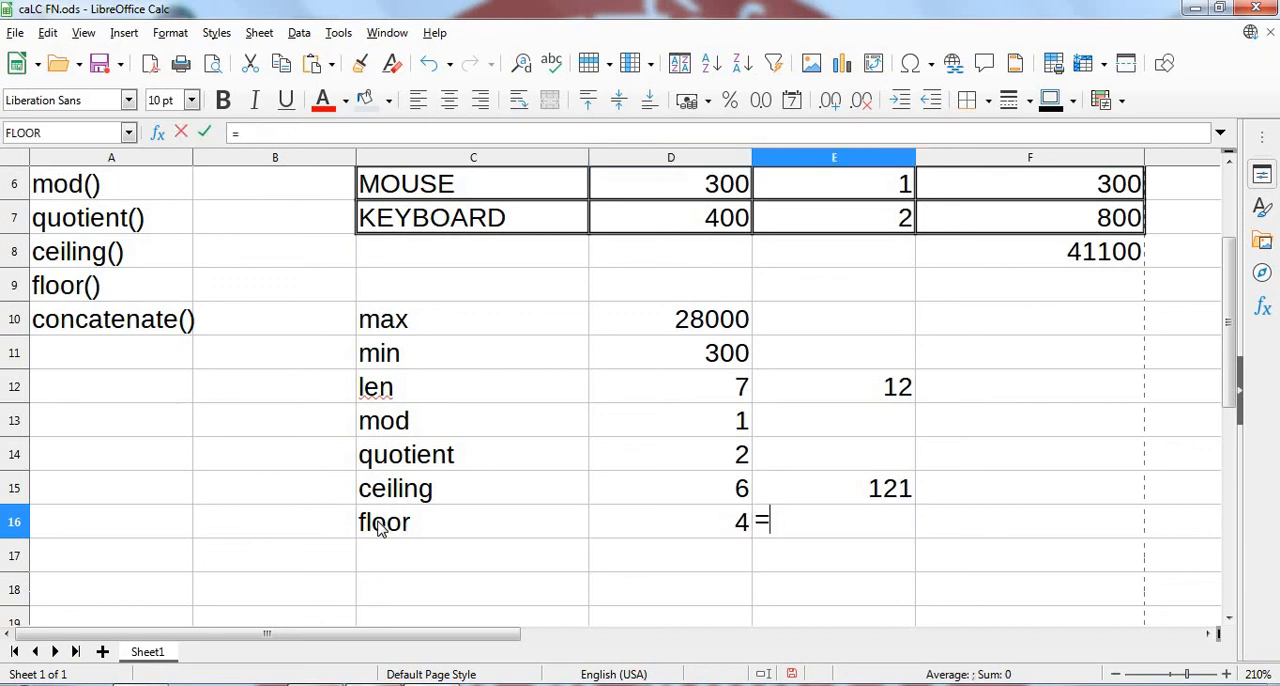
pyautogui.write('floor')
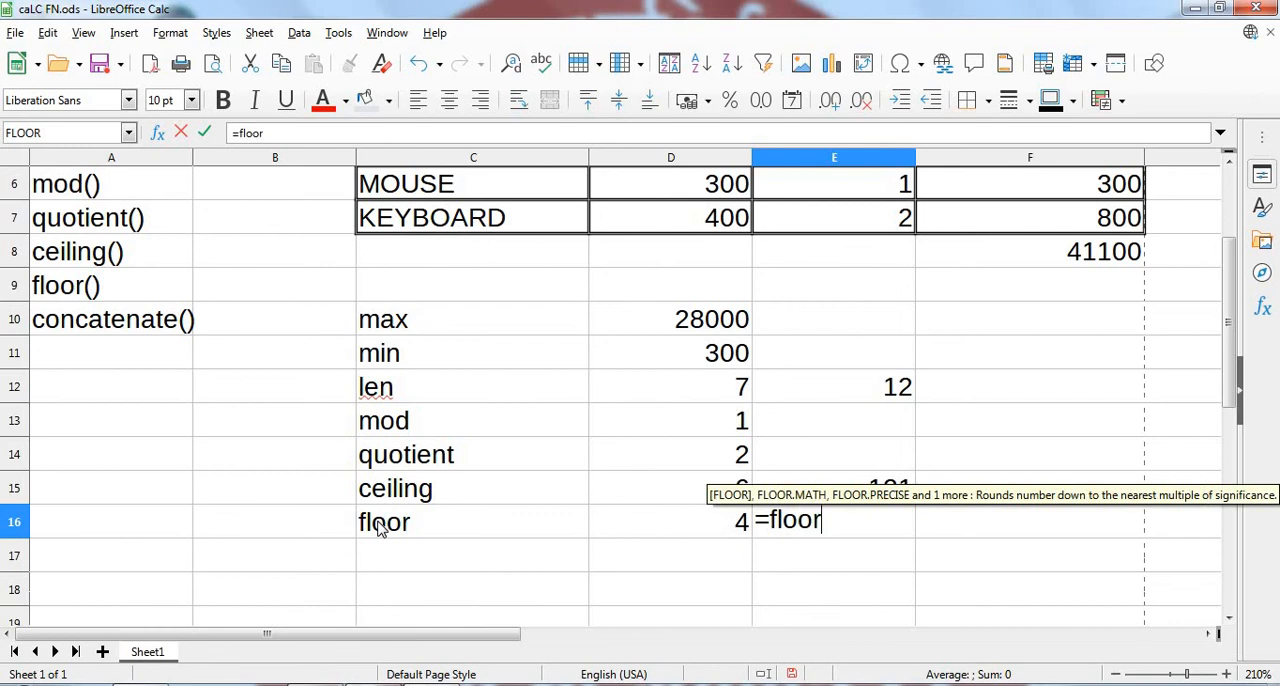
pyautogui.write('(')
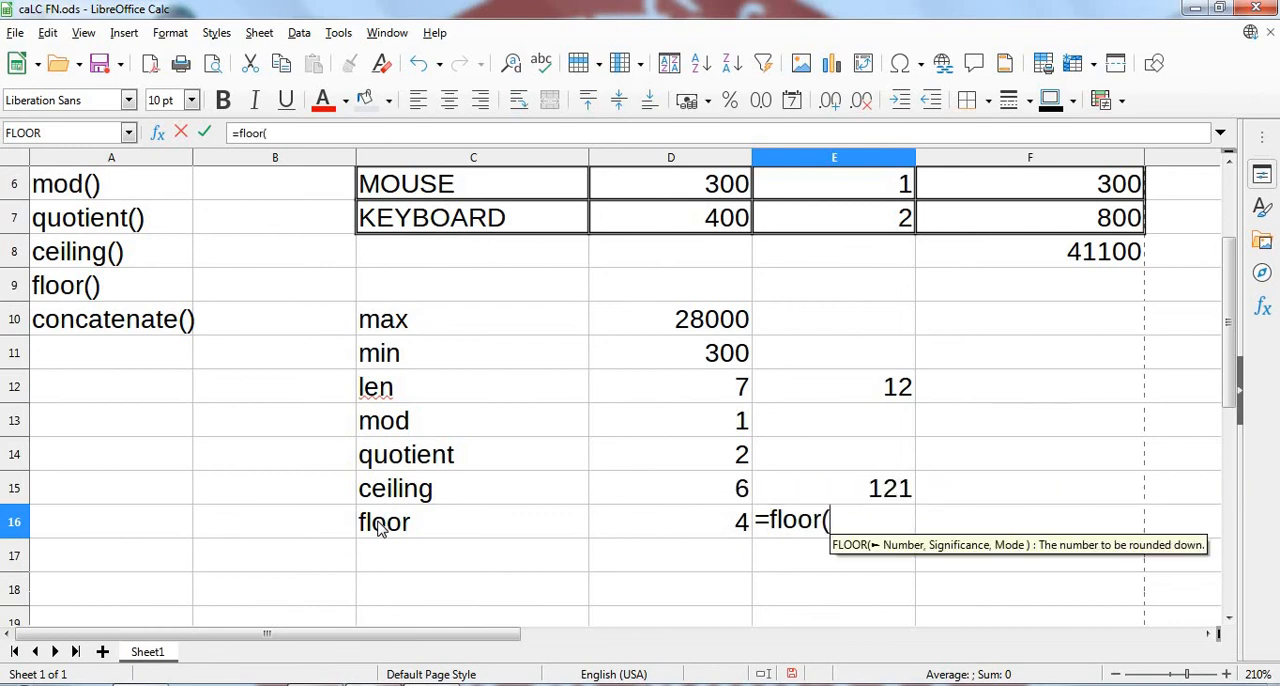
pyautogui.write('120')
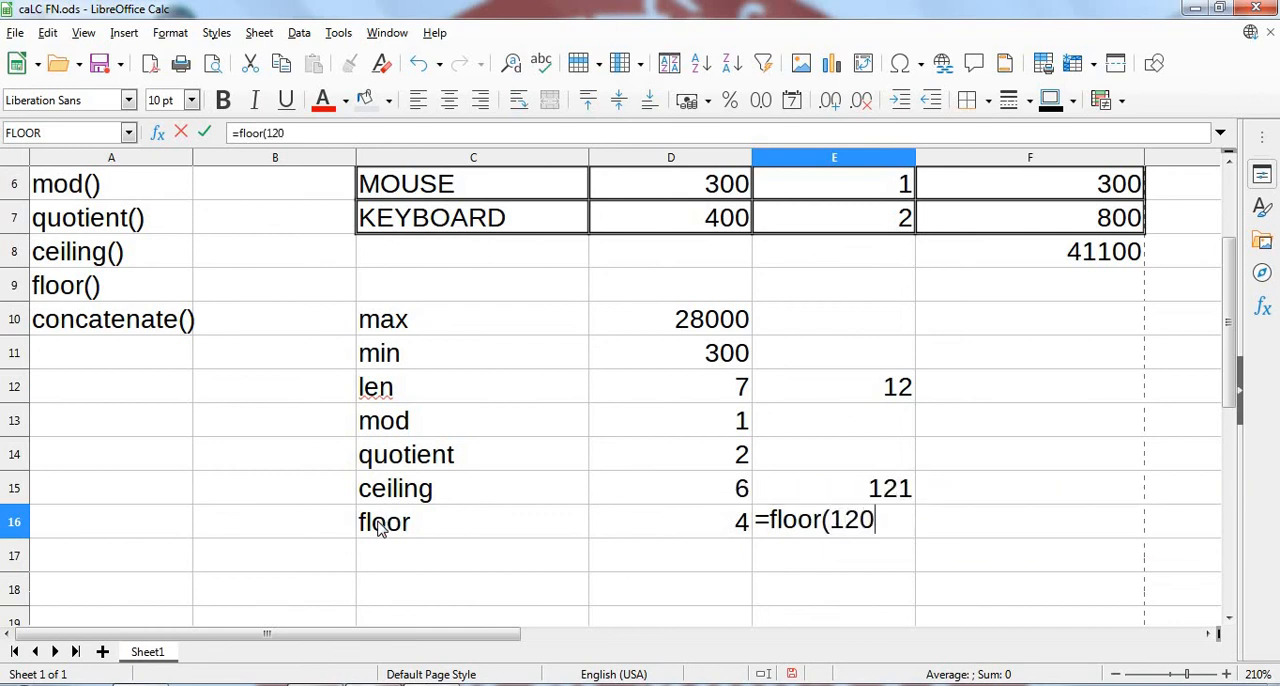
pyautogui.write(',11)')
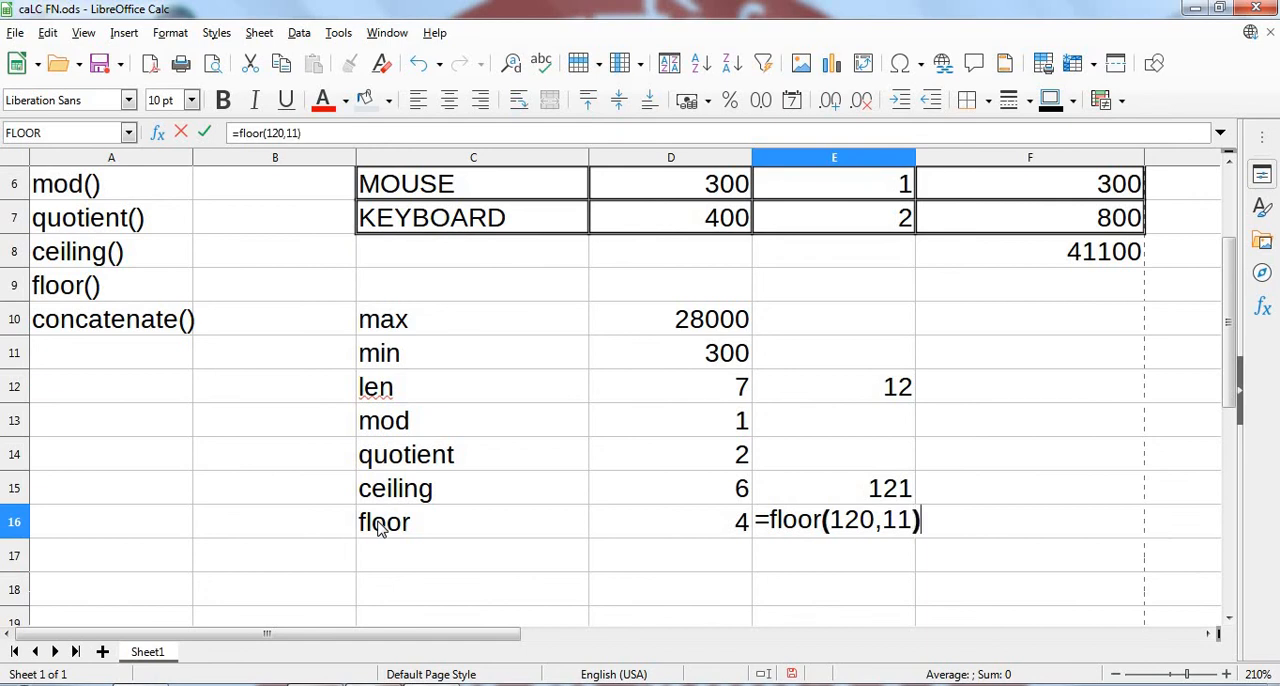
pyautogui.press('Return')
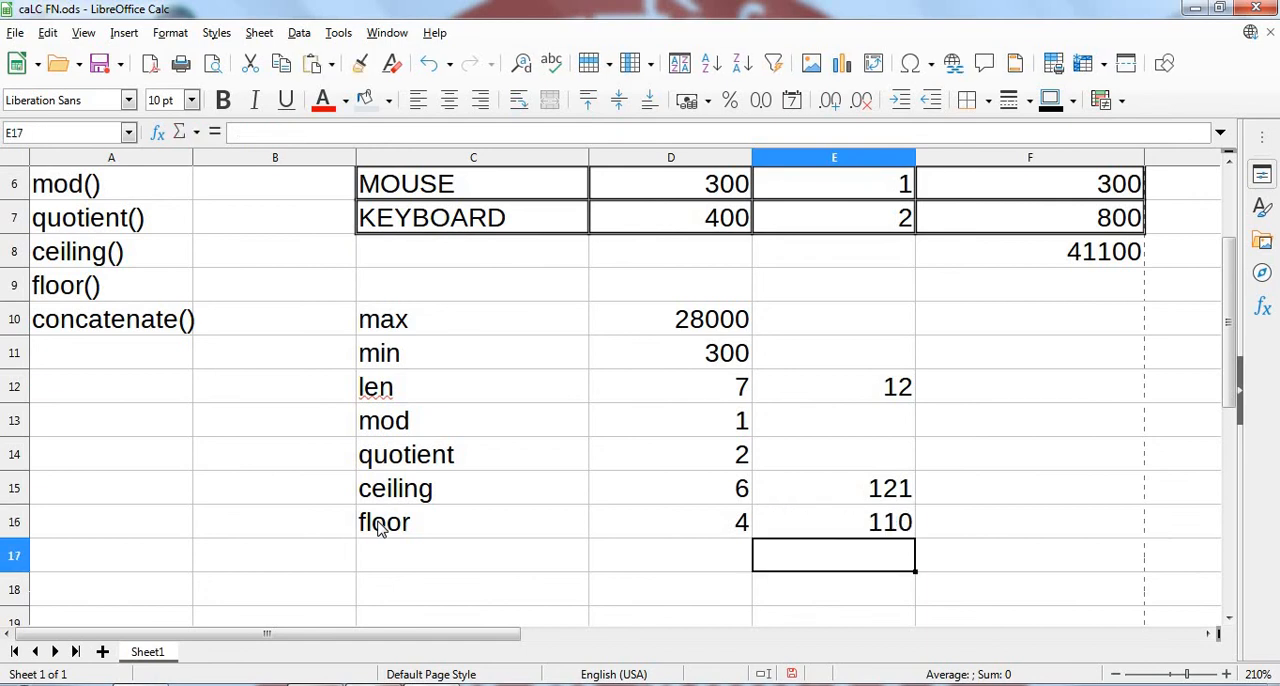
pyautogui.press('Up')
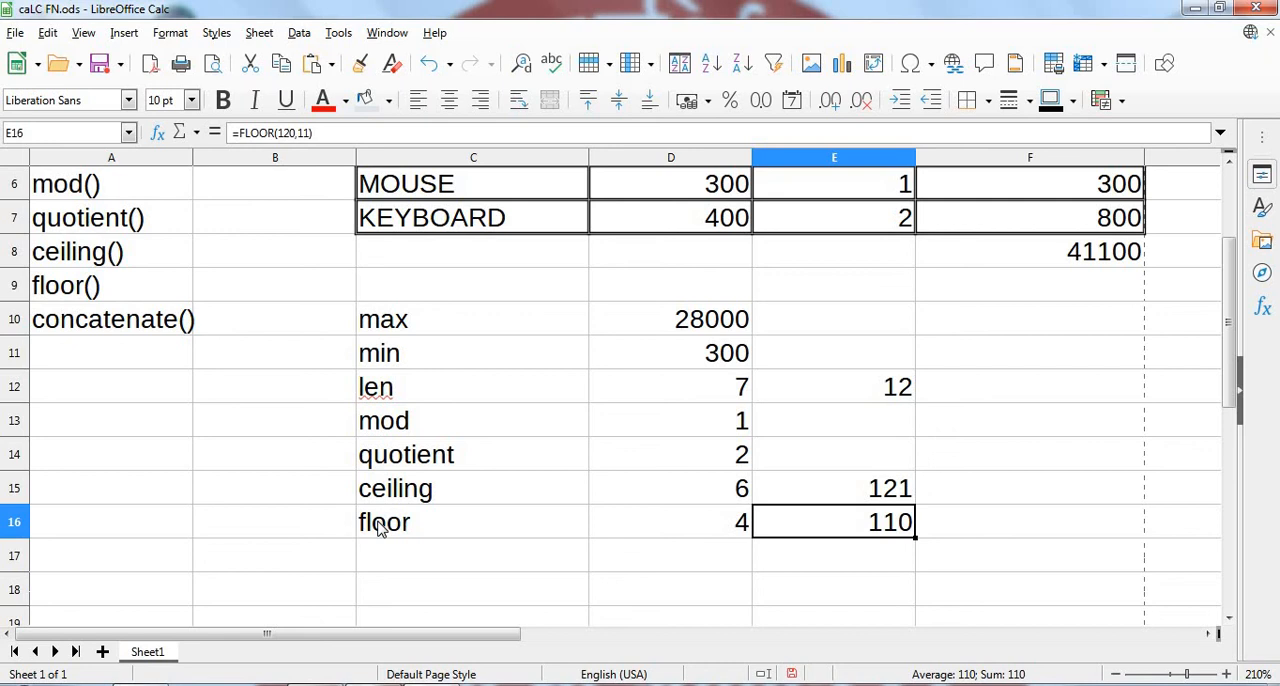
# - Add the label "concatenate" in C17, directly below the "floor" label
pyautogui.click(390, 564)
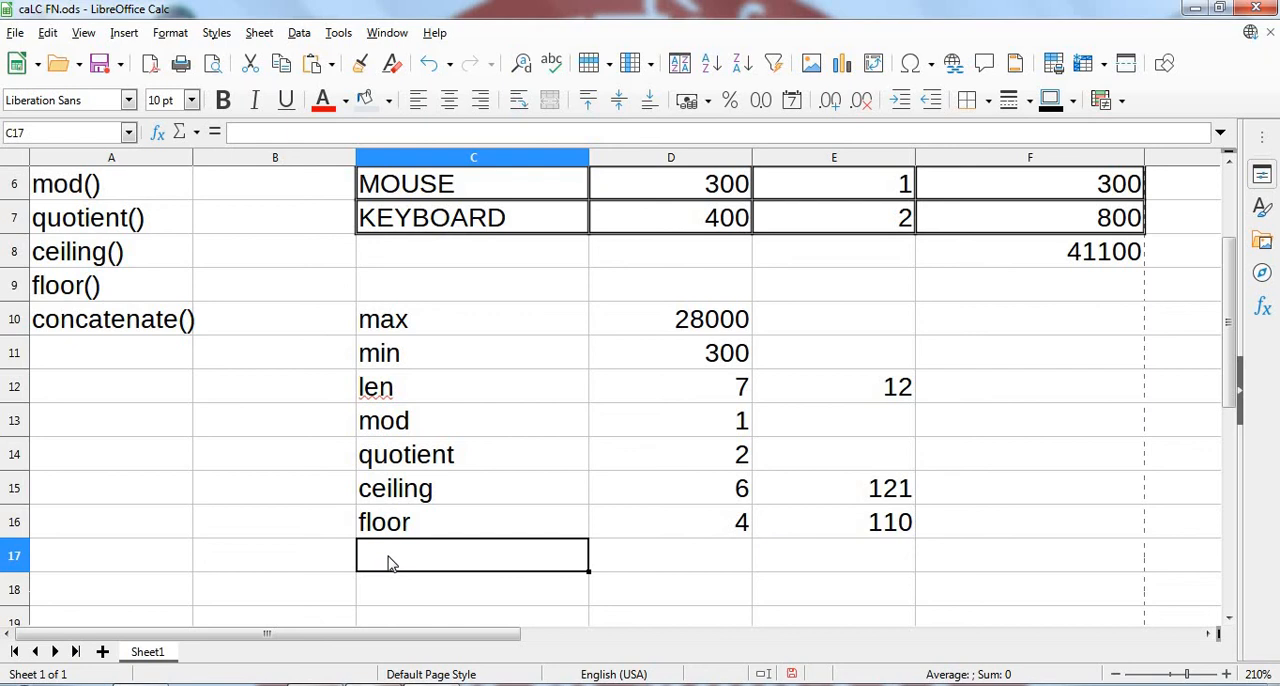
pyautogui.write('co')
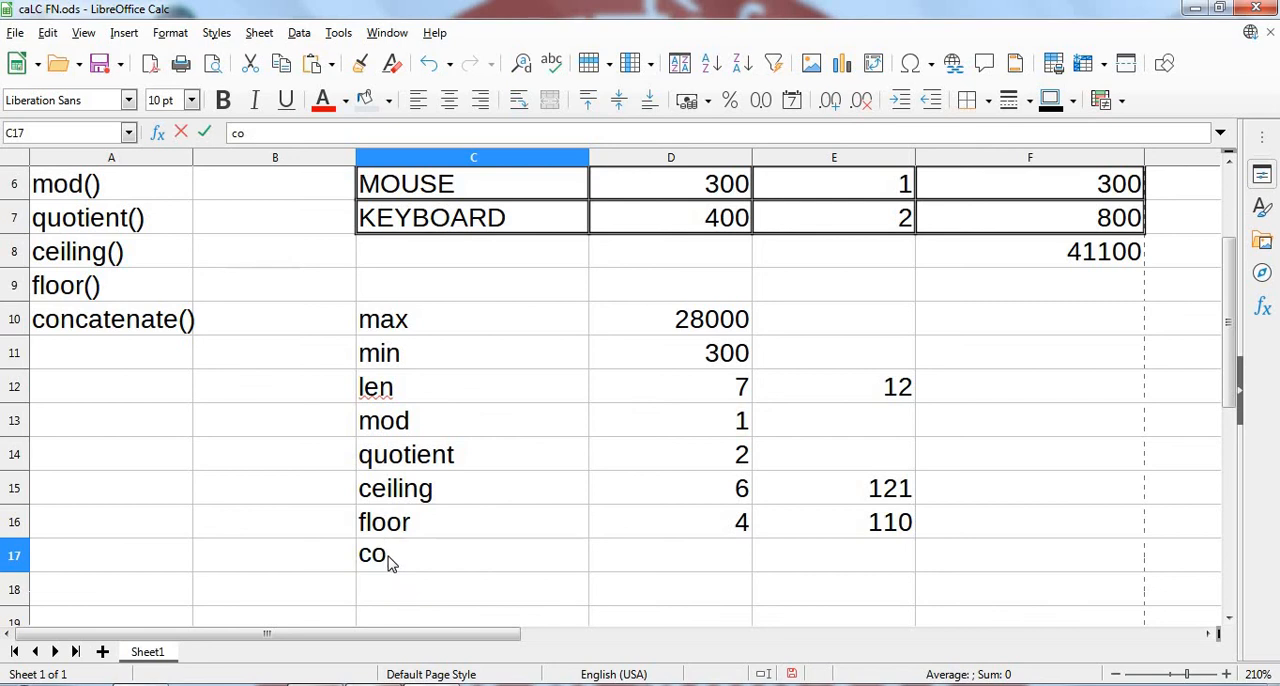
pyautogui.write('ncatenate')
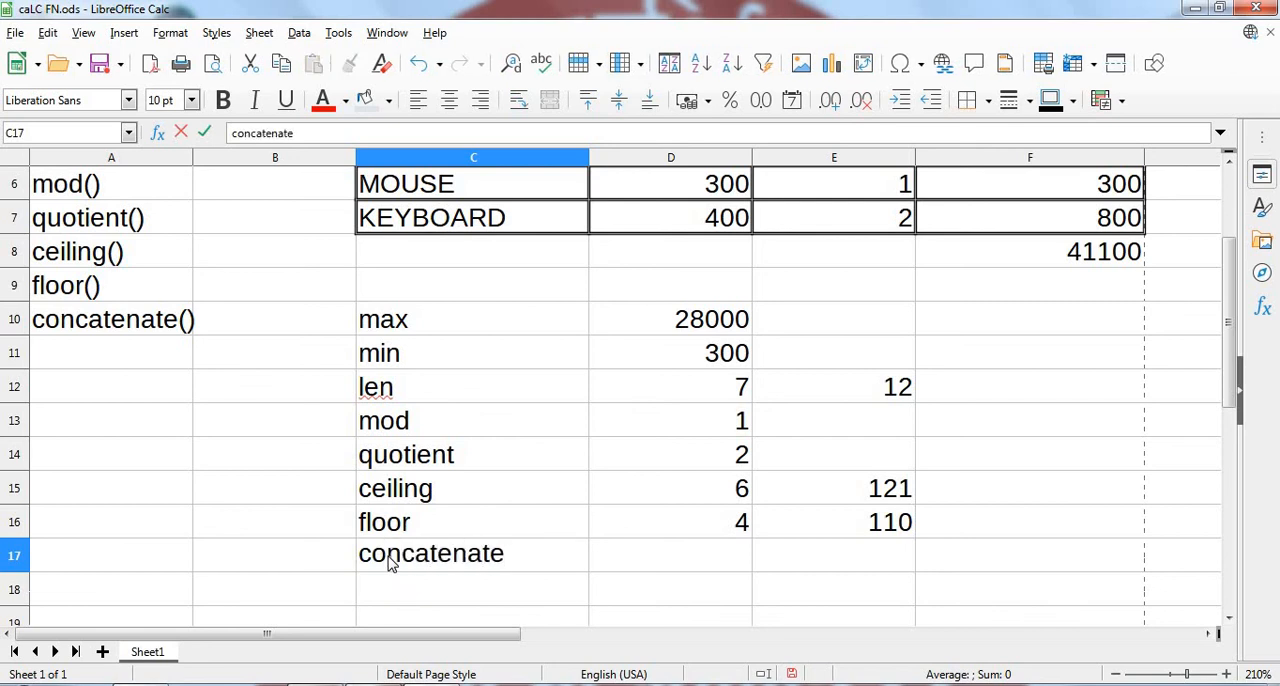
pyautogui.press('Tab')
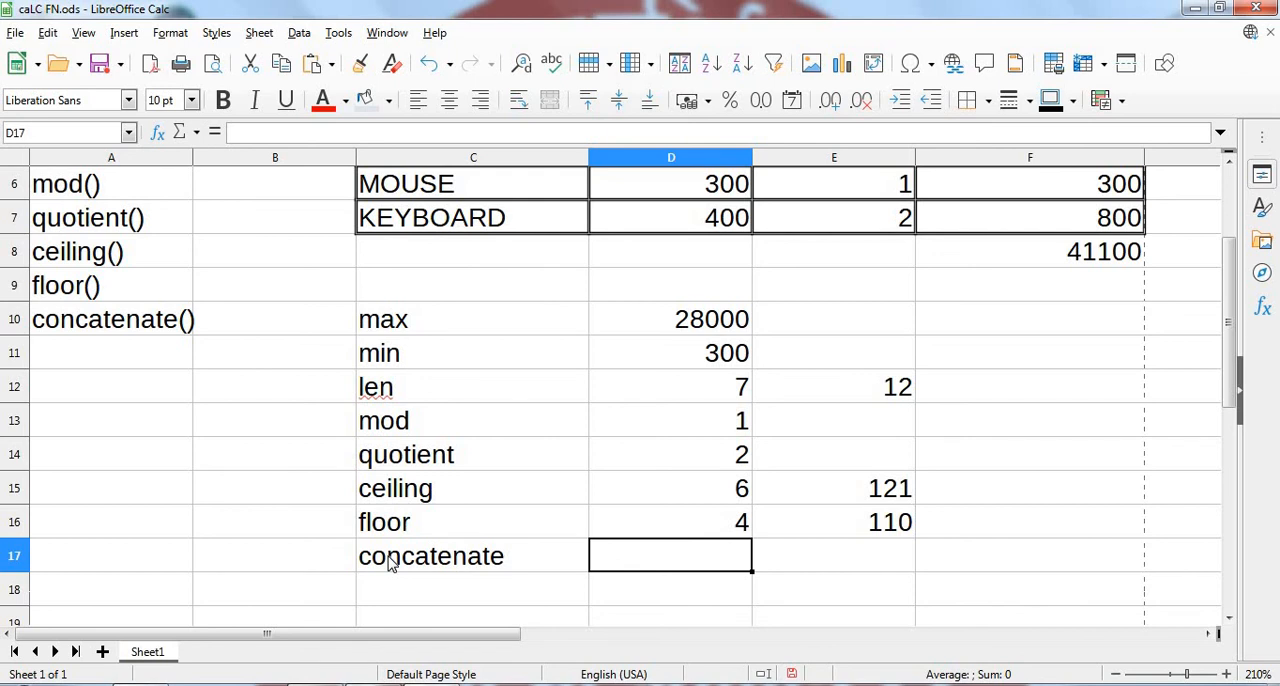
# - Try to join three unquoted words in D17 with the formula =concatenate(PCIT,TECHNICAL,GYAN)
pyautogui.write('=conca')
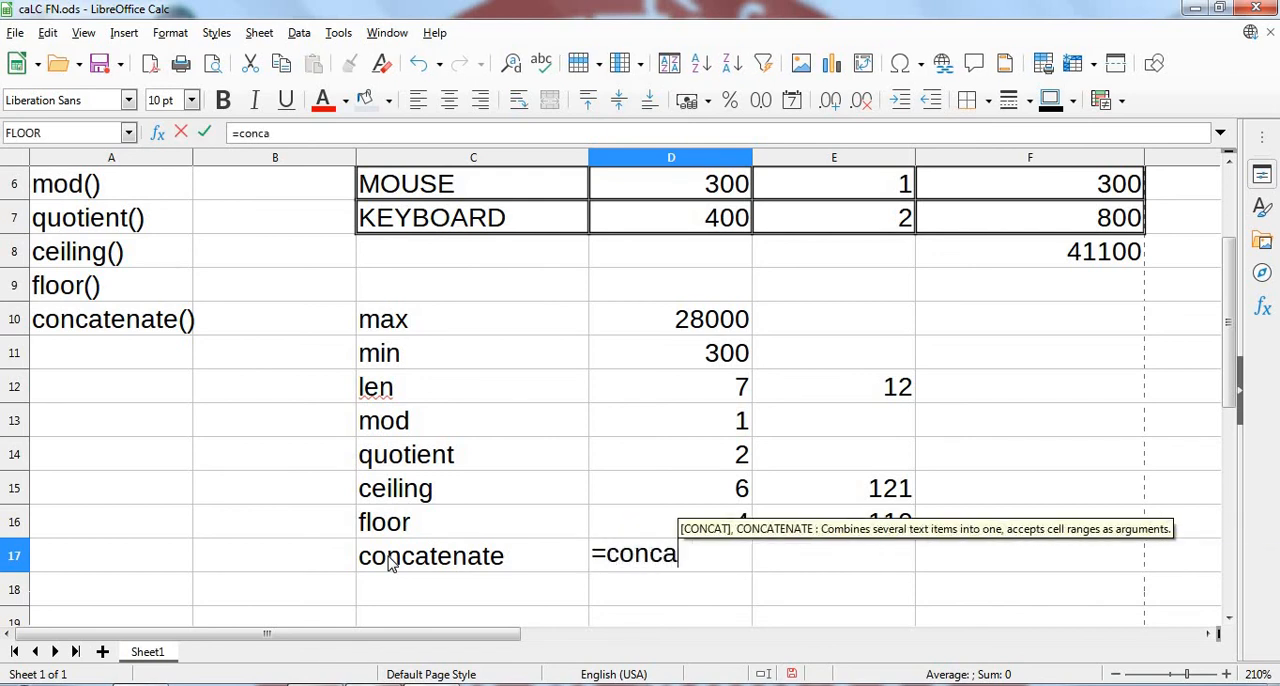
pyautogui.write('tenate')
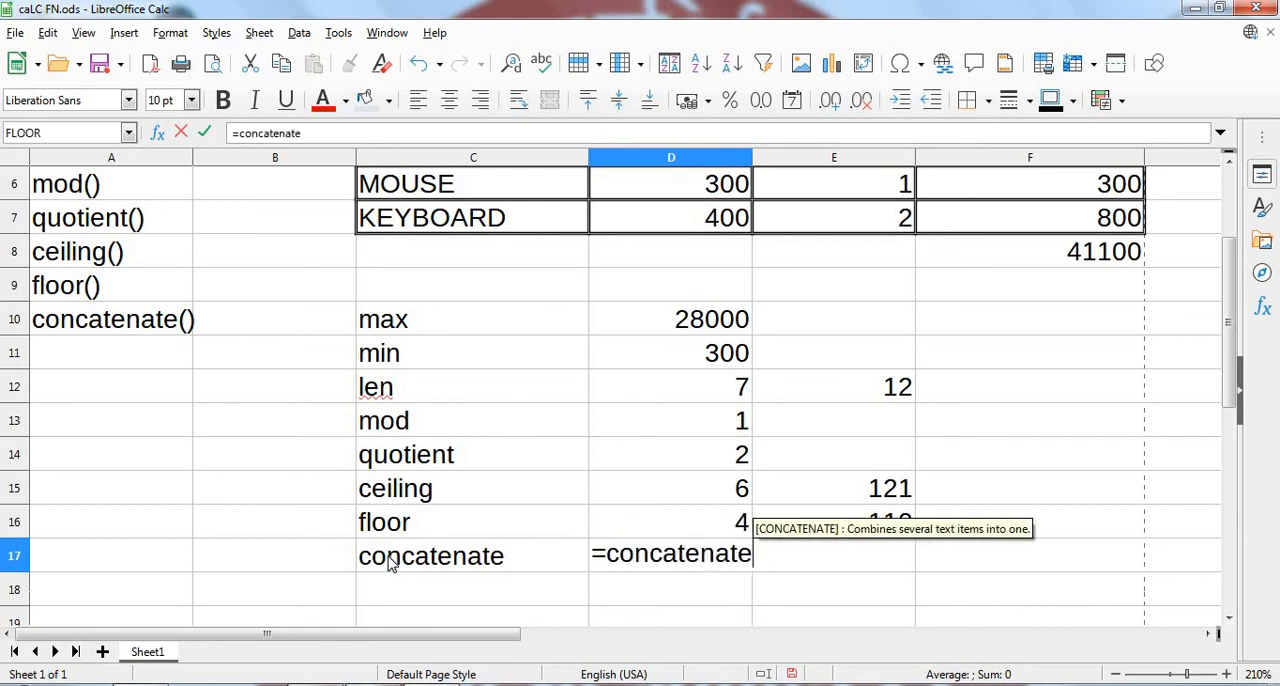
pyautogui.write('(')
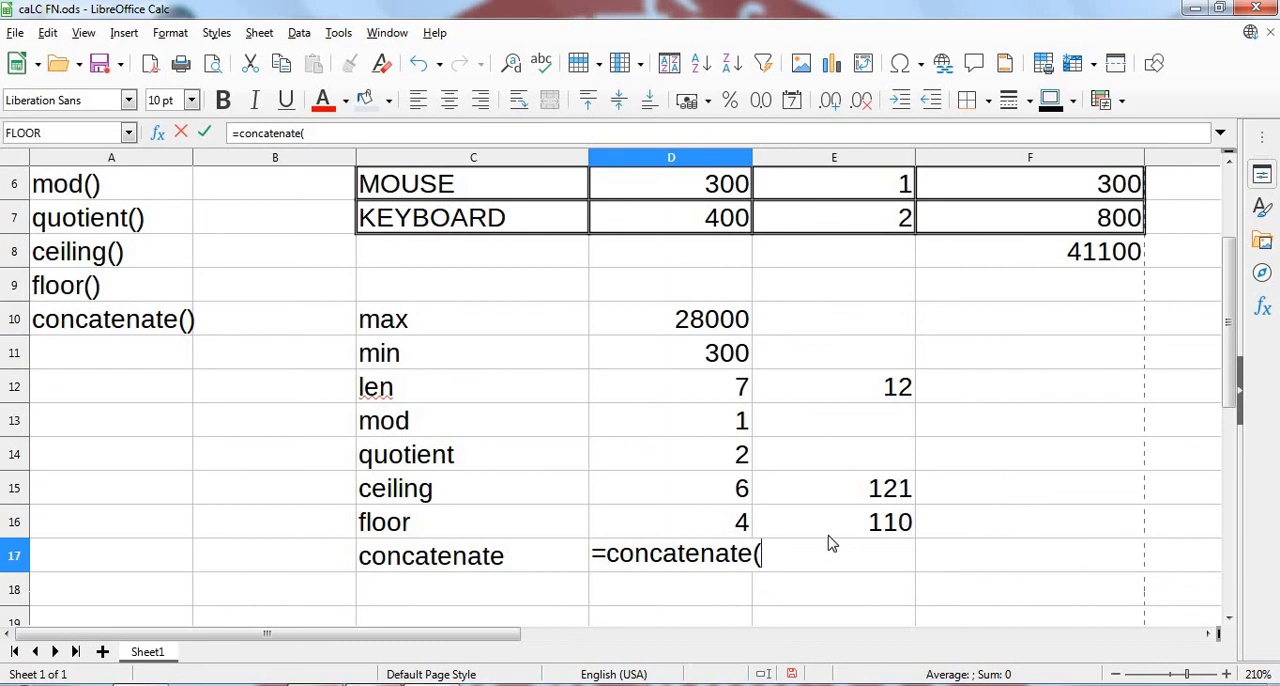
pyautogui.write('PCIT,T')
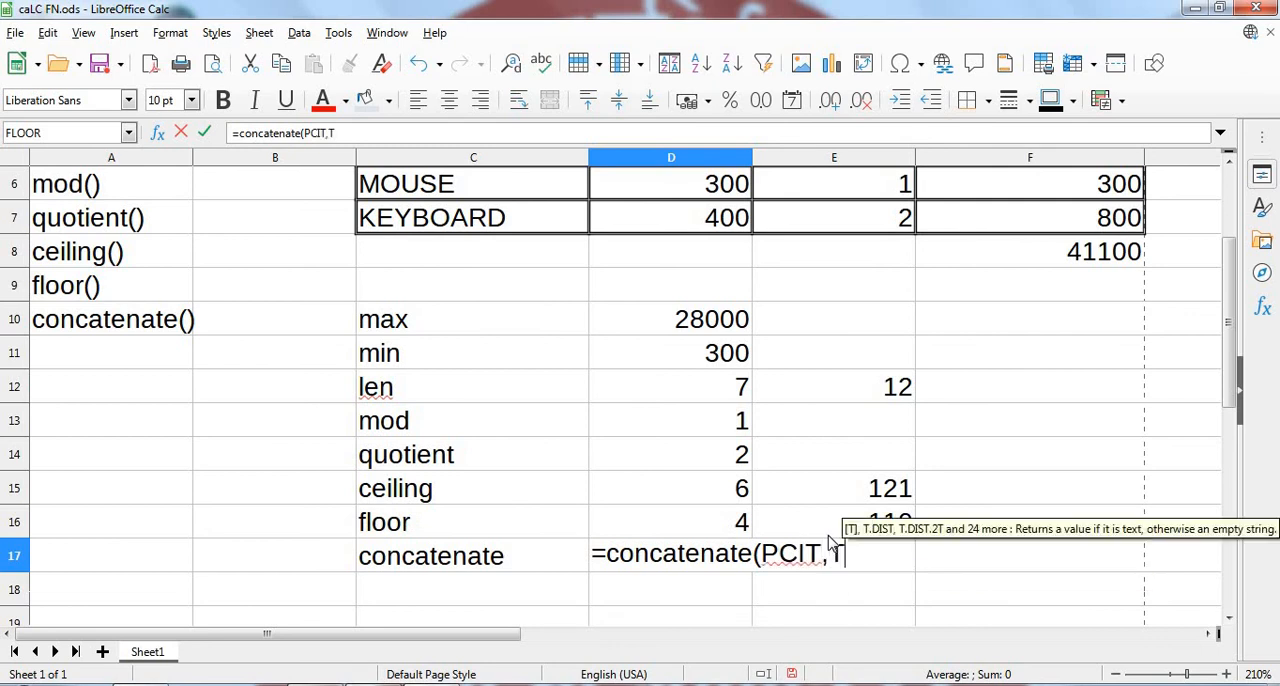
pyautogui.write('ECHN')
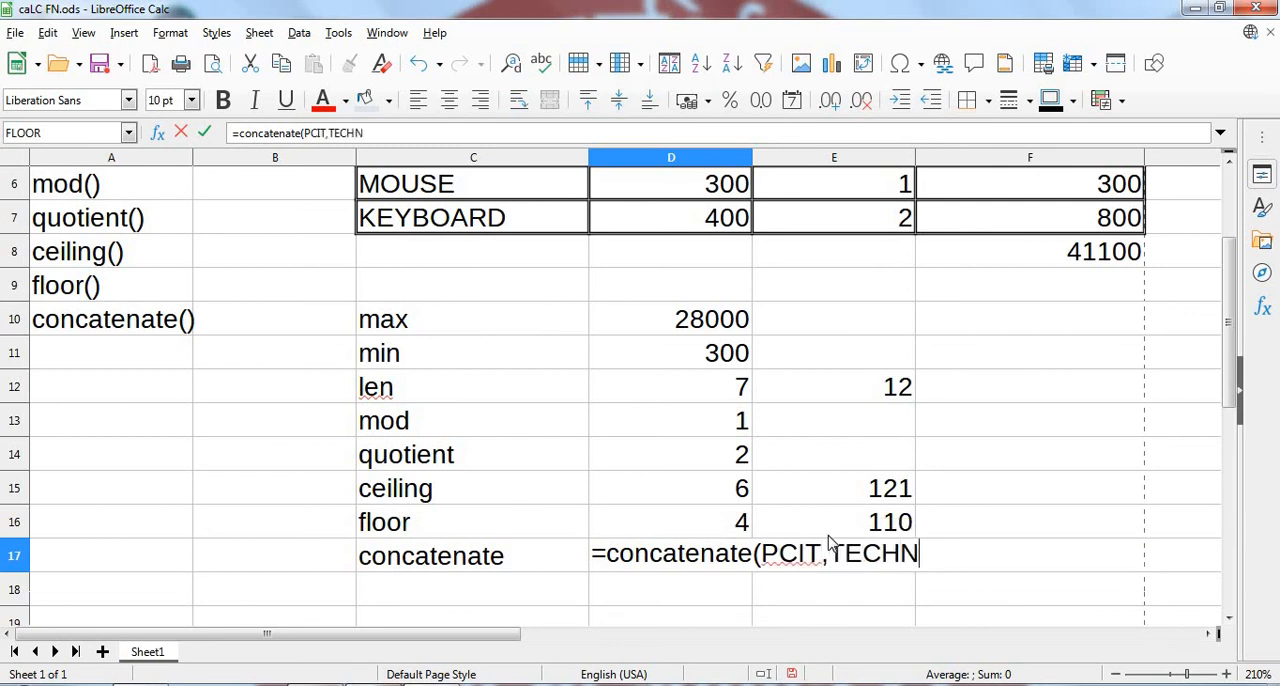
pyautogui.write('ICAL,')
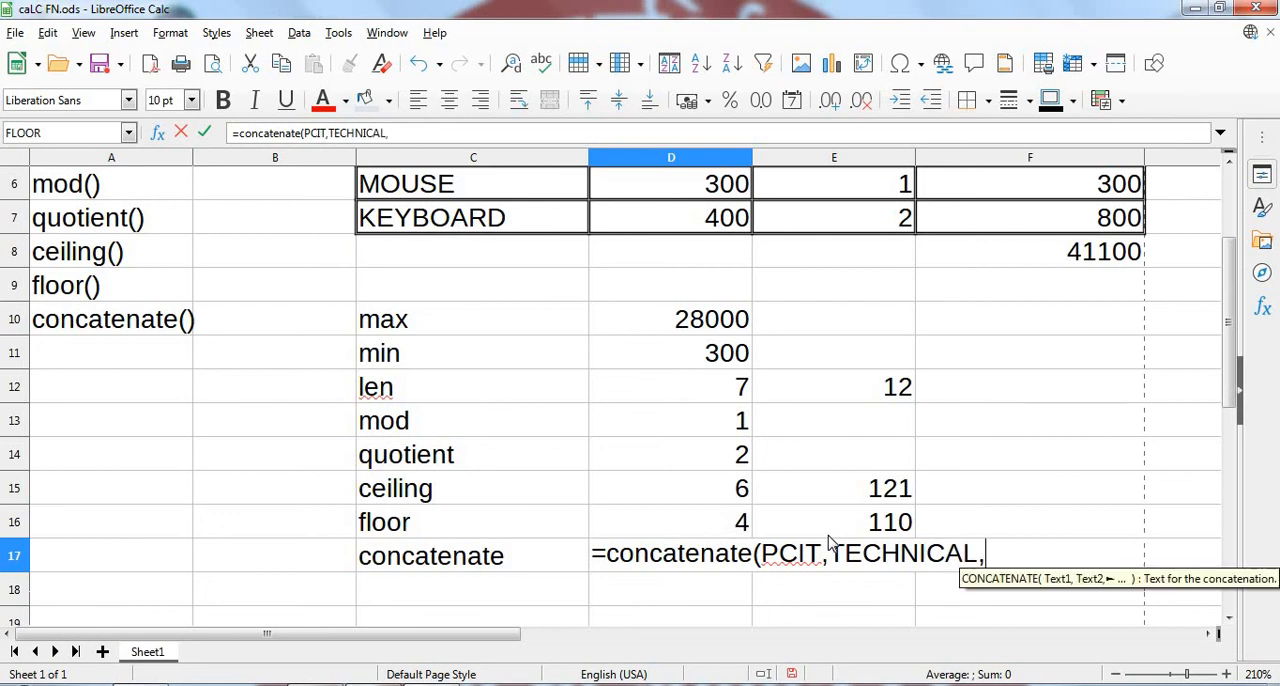
pyautogui.write('GYAN')
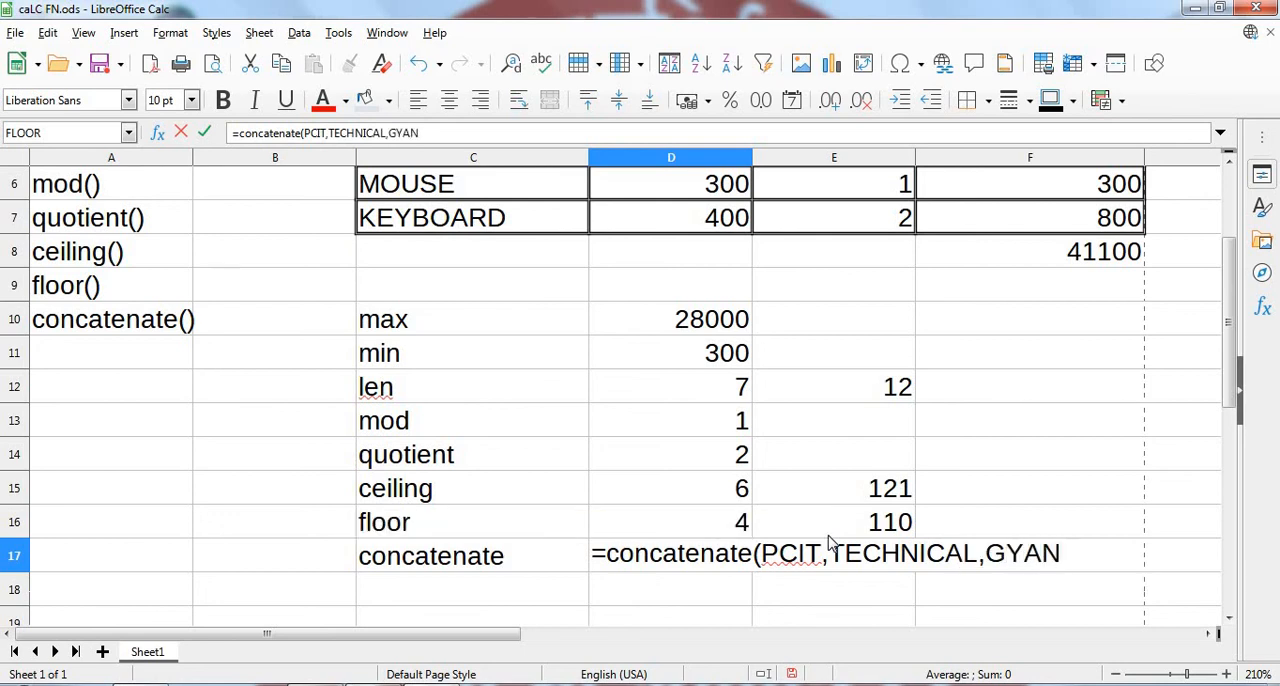
pyautogui.write(')')
pyautogui.press('Return')
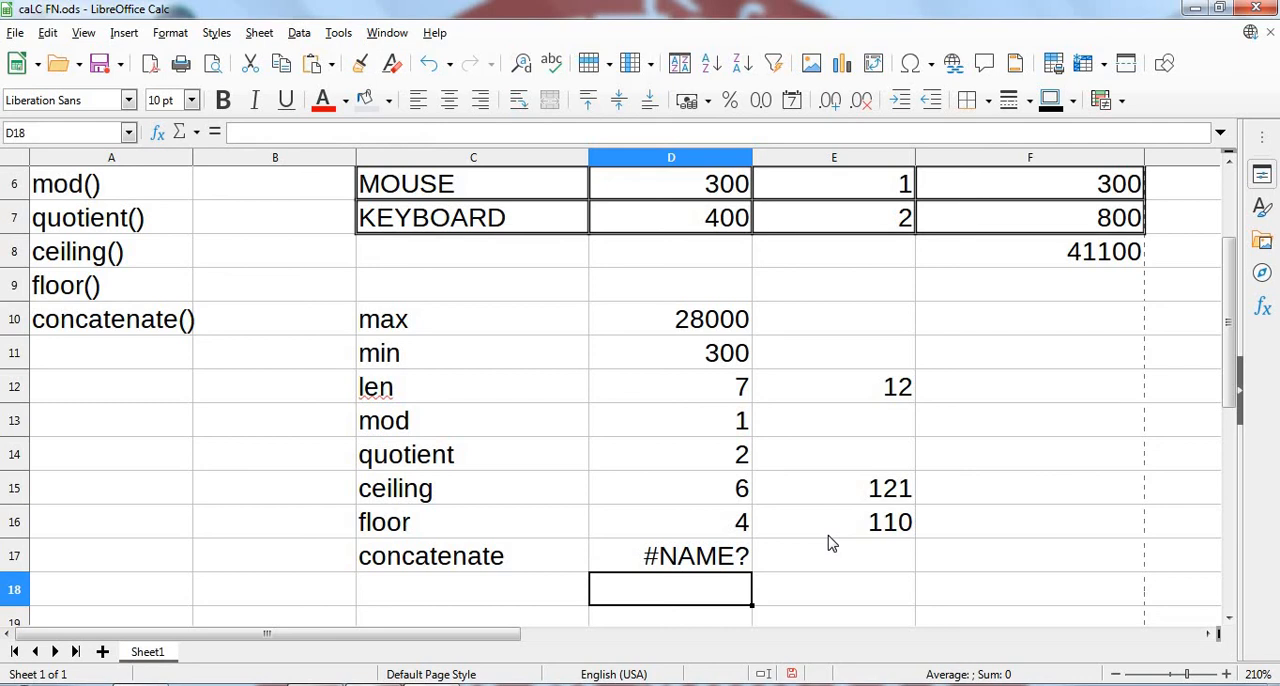
# - Enclose each argument of the D17 formula in double quotes, making it =CONCATENATE("pcit","technical","gyan")
pyautogui.press('Up')
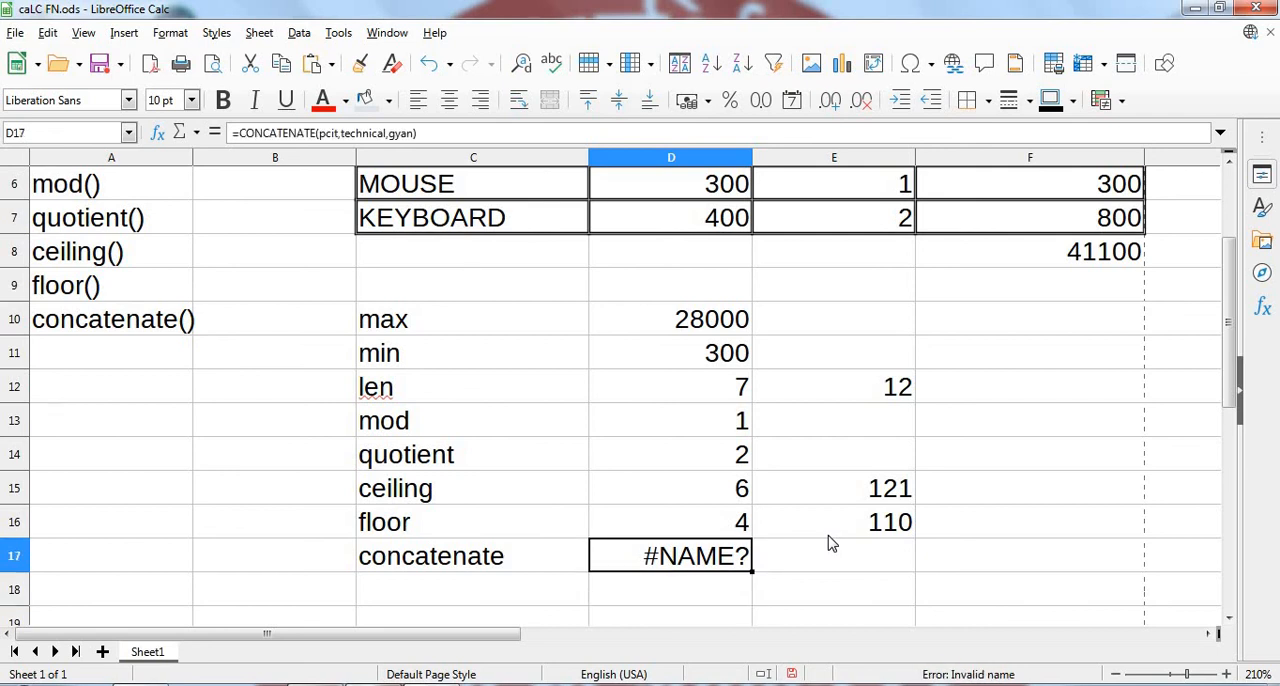
pyautogui.click(420, 136)
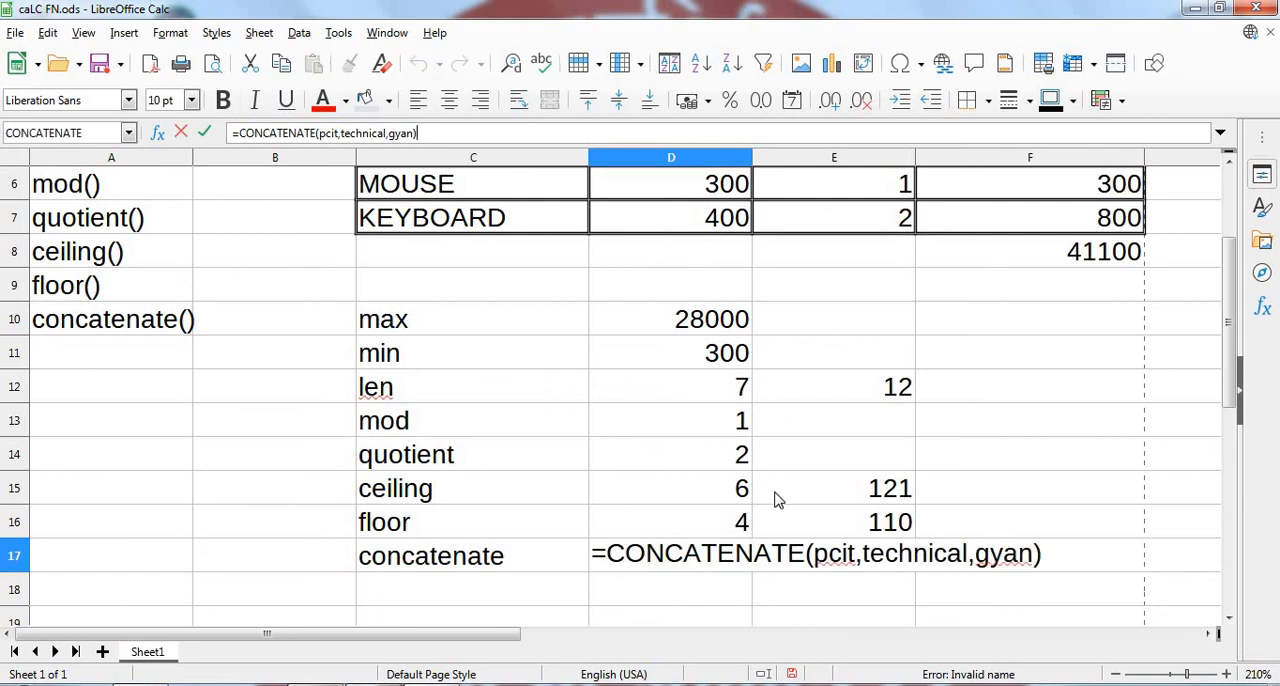
pyautogui.click(812, 555)
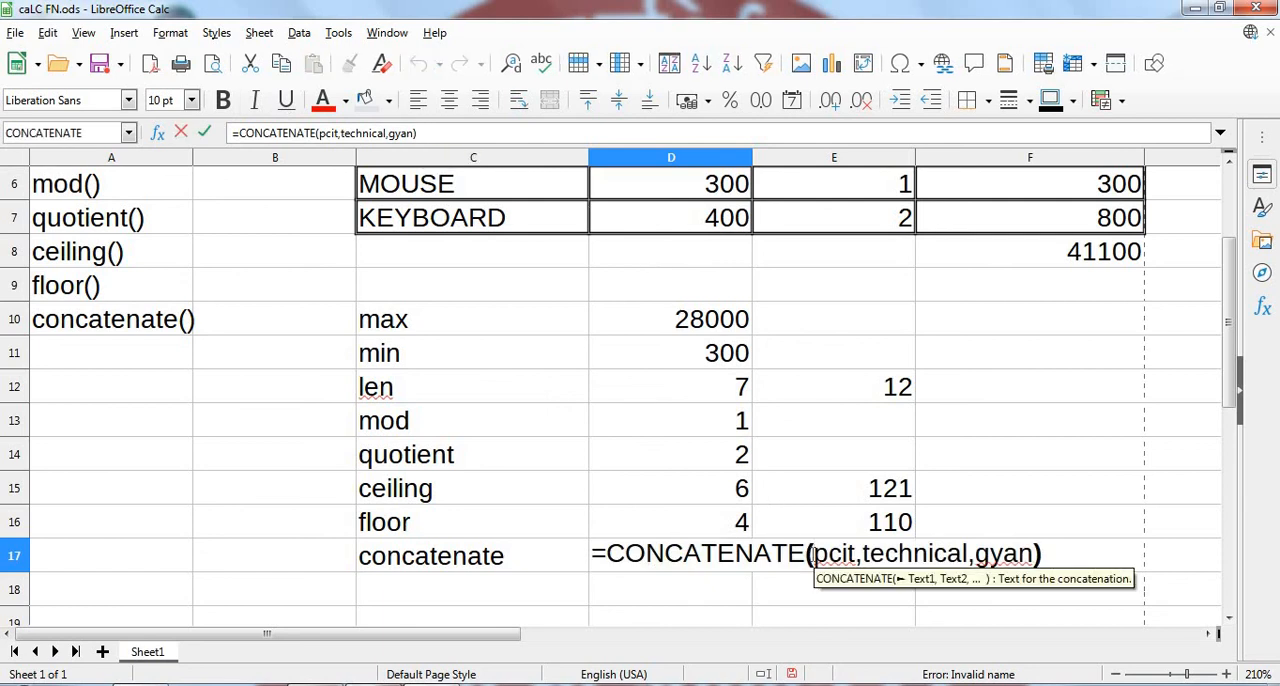
pyautogui.write('"')
pyautogui.press('Right')
pyautogui.press('Right')
pyautogui.press('Right')
pyautogui.press('Right')
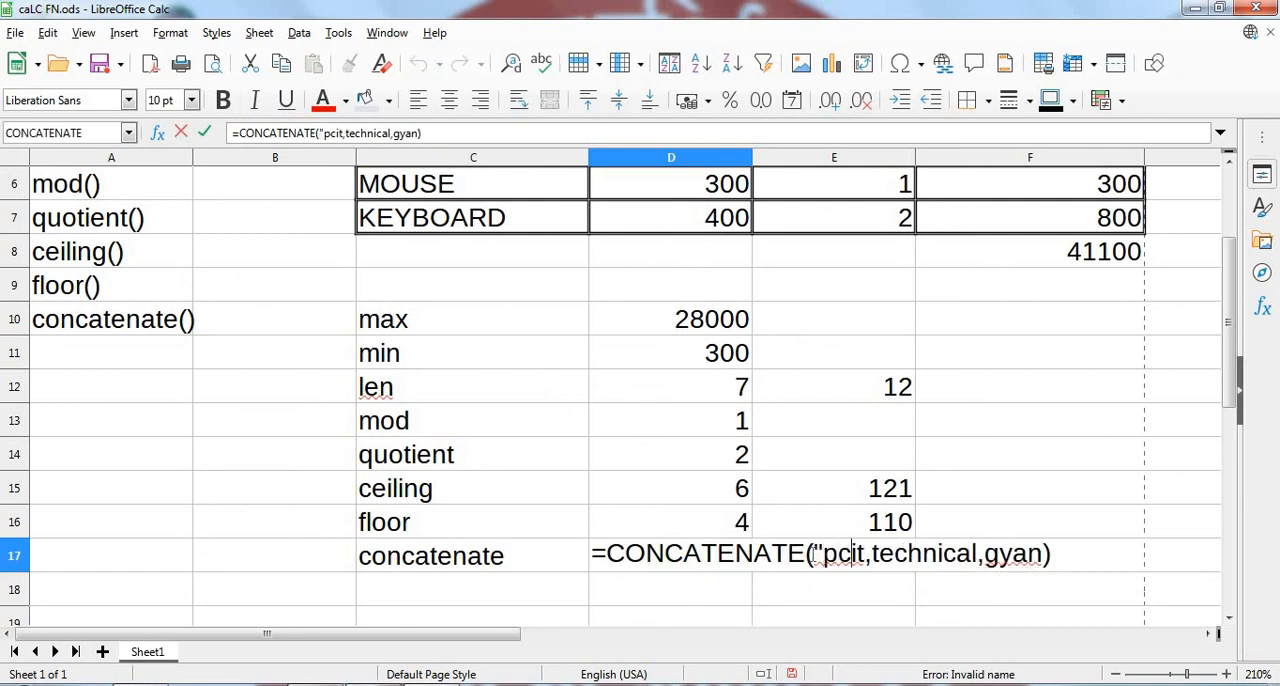
pyautogui.write('"')
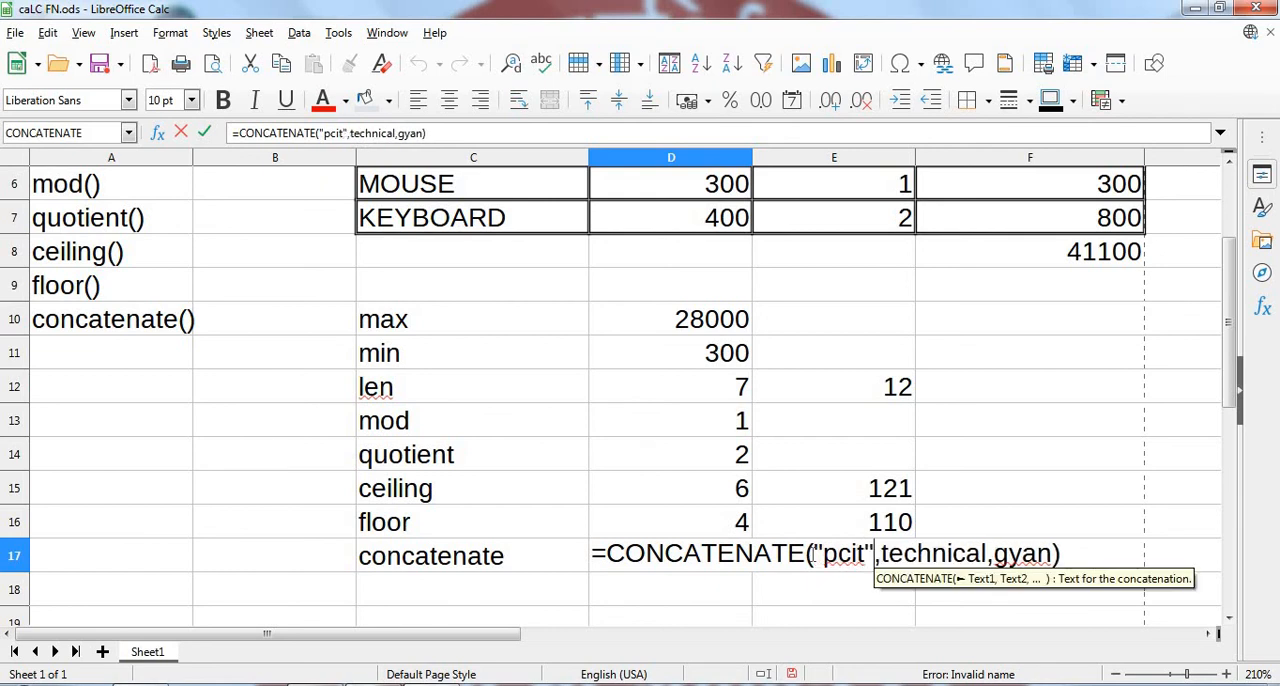
pyautogui.press('Right')
pyautogui.write('"')
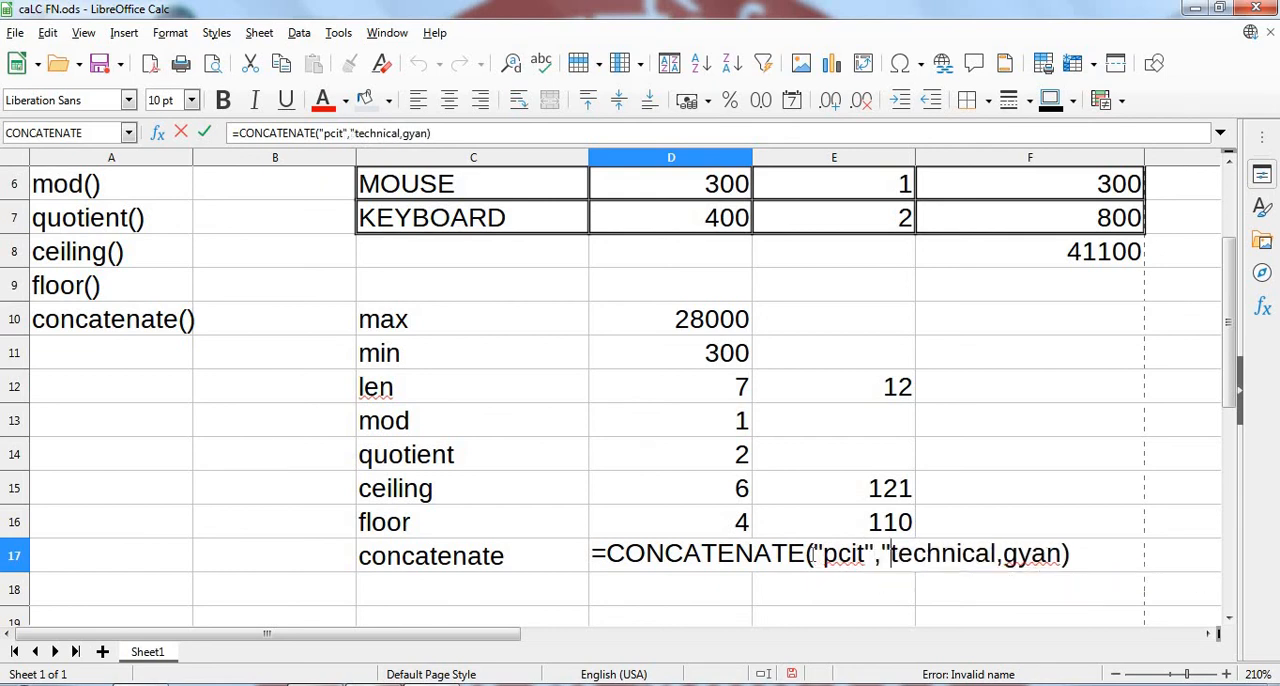
pyautogui.press('Right')
pyautogui.press('Right')
pyautogui.press('Right')
pyautogui.press('Right')
pyautogui.press('Right')
pyautogui.press('Right')
pyautogui.press('Right')
pyautogui.press('Right')
pyautogui.press('Right')
pyautogui.write('"')
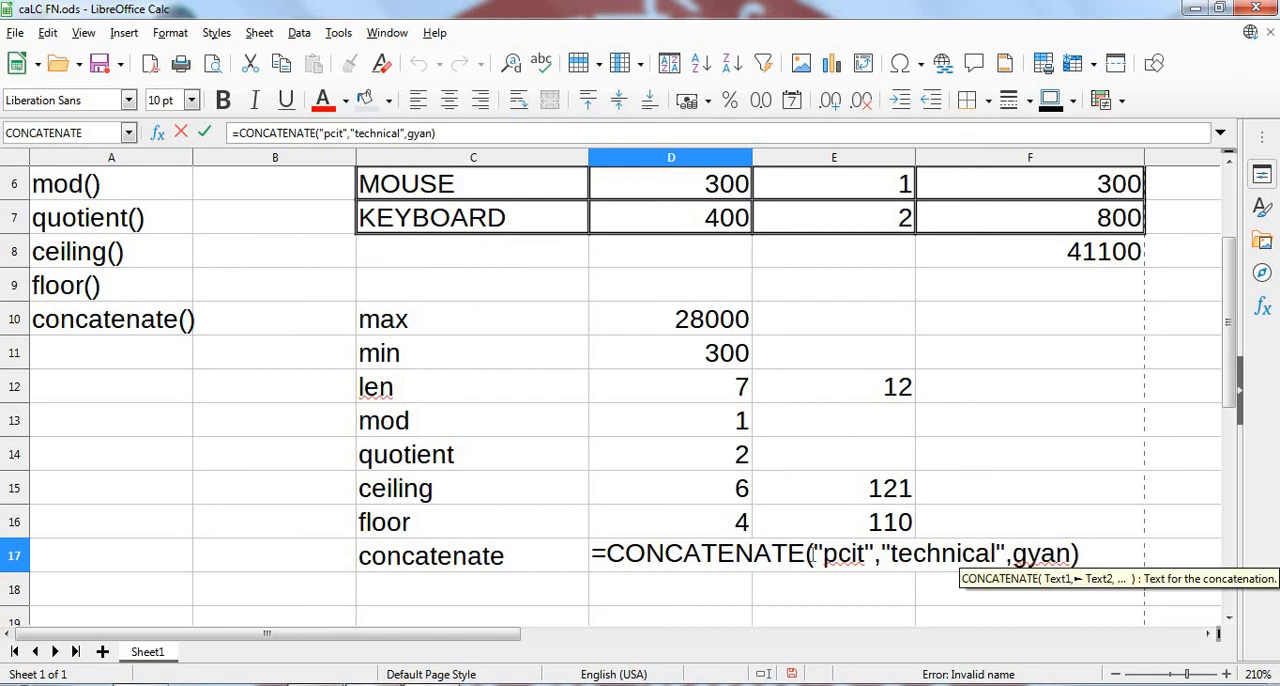
pyautogui.press('Right')
pyautogui.write('"')
pyautogui.press('Right')
pyautogui.press('Right')
pyautogui.press('Right')
pyautogui.press('Right')
pyautogui.write('"')
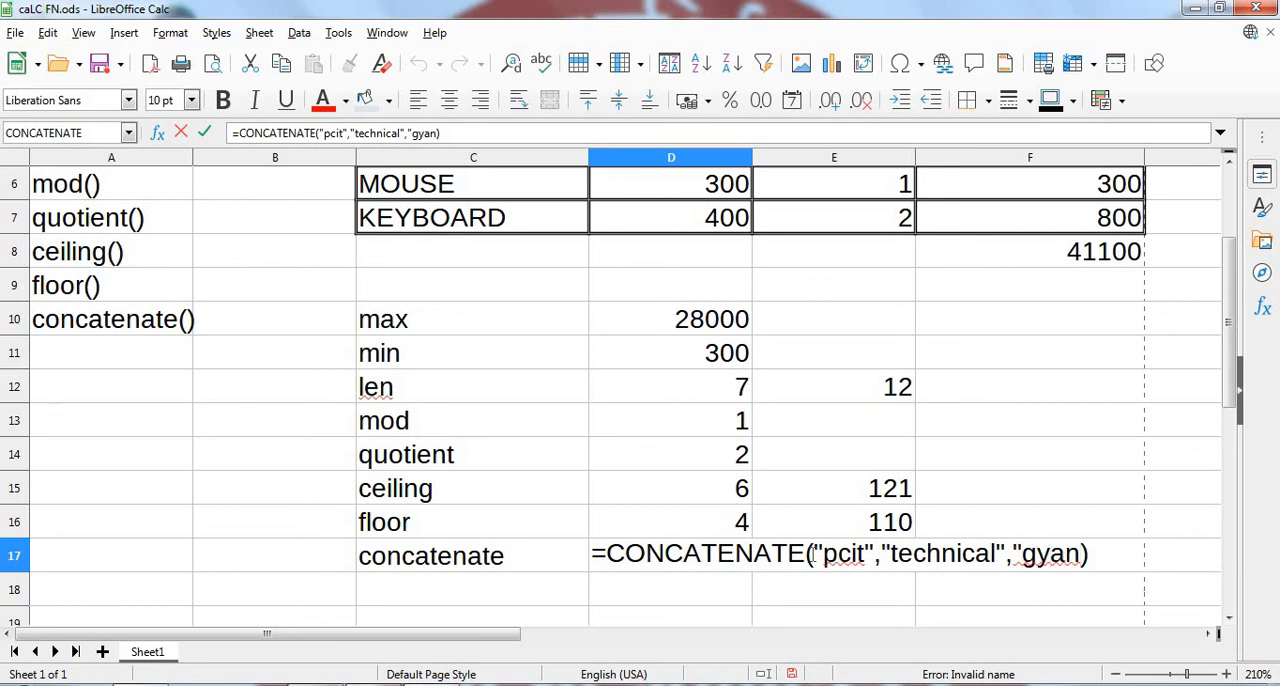
pyautogui.write('"')
pyautogui.press('Return')
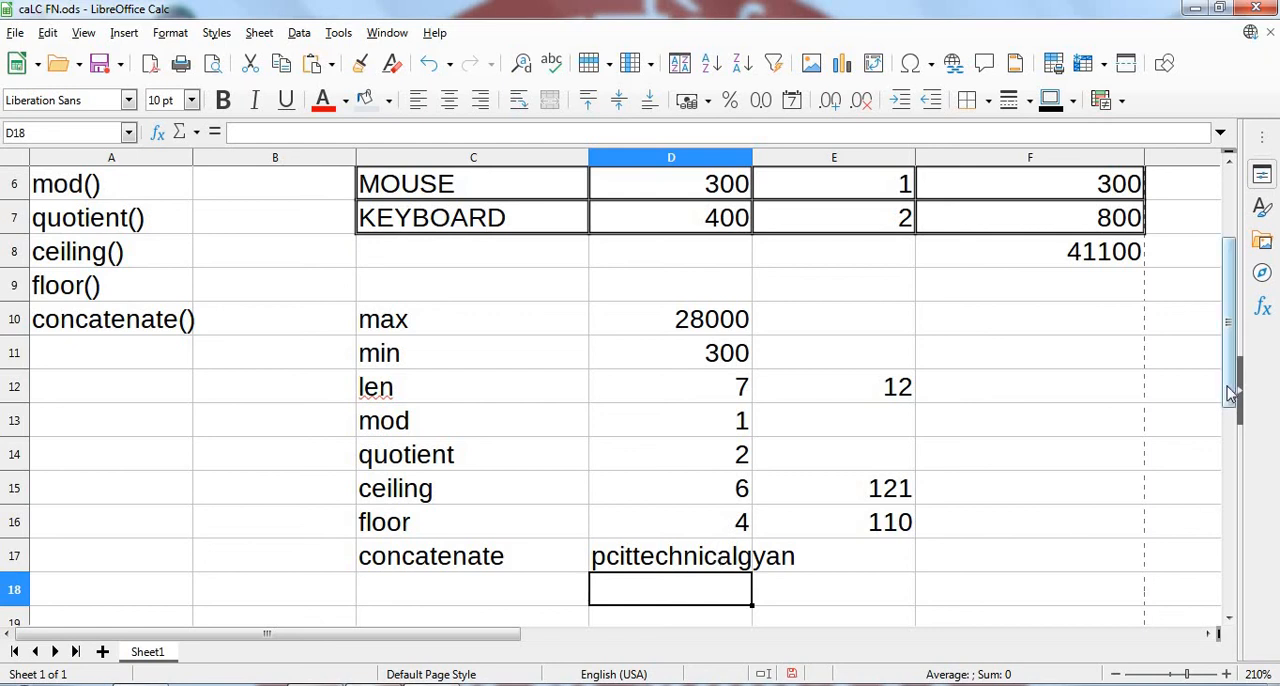
pyautogui.moveTo(1233, 350); pyautogui.dragTo(1233, 338)
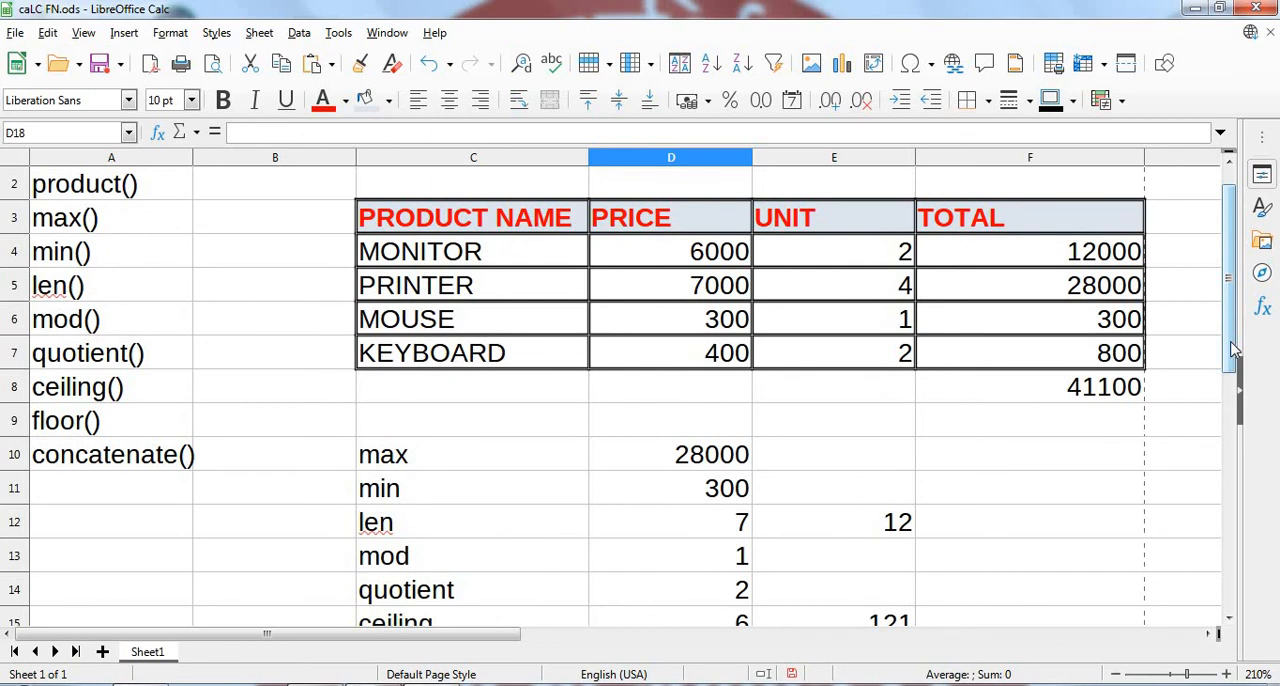
pyautogui.moveTo(1233, 350); pyautogui.dragTo(1236, 288)
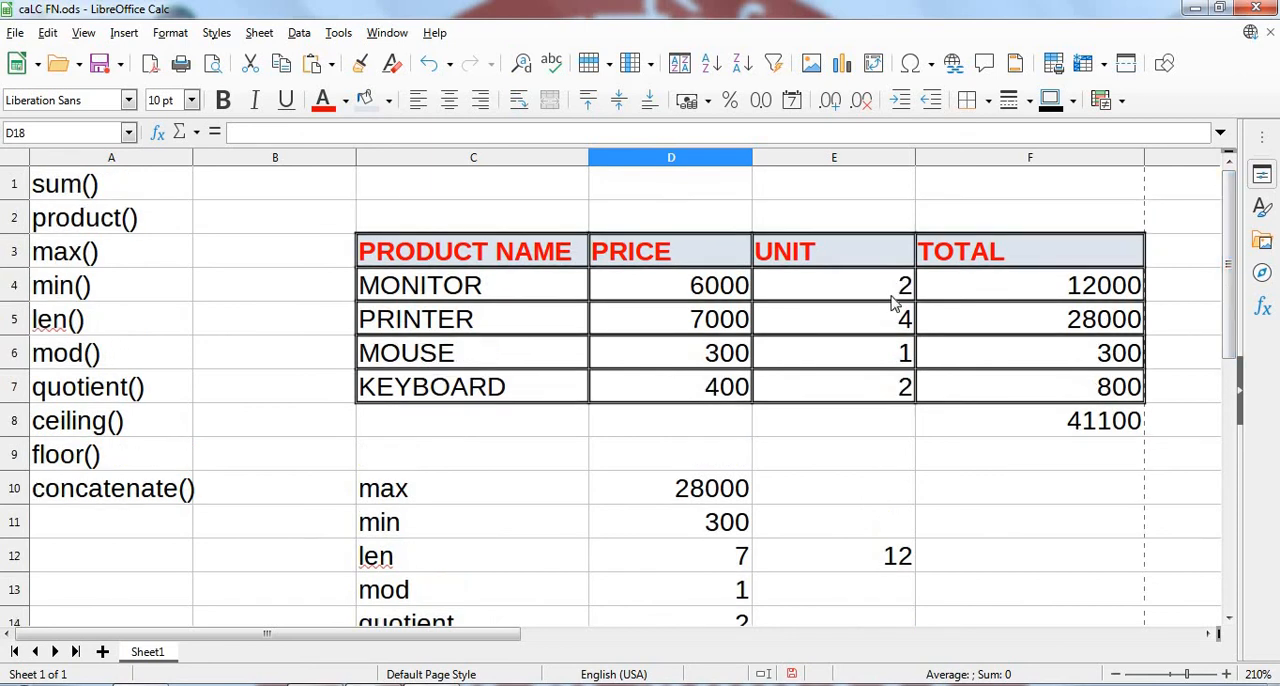